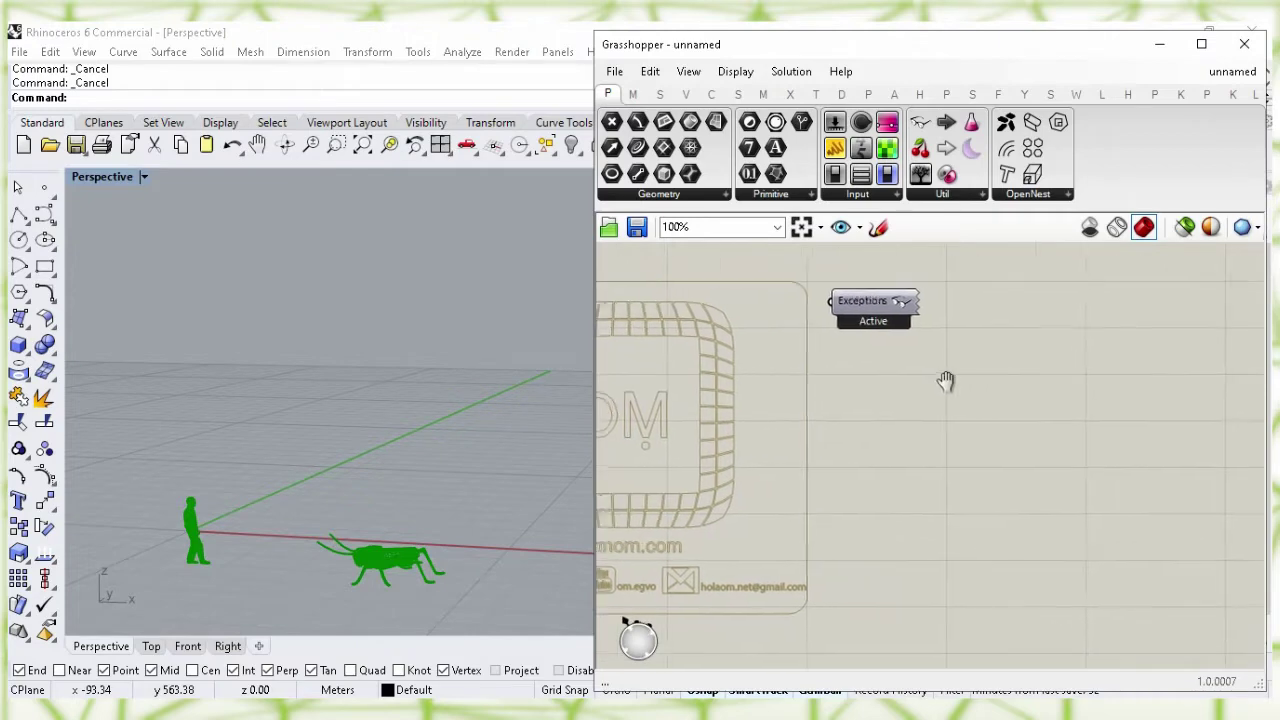
Add a Construct Point component to an empty area of the canvas
{"action": "right_click_drag", "start_coordinate": [1029, 362], "coordinate": [863, 349]}
{"action": "double_click", "coordinate": [945, 433]}
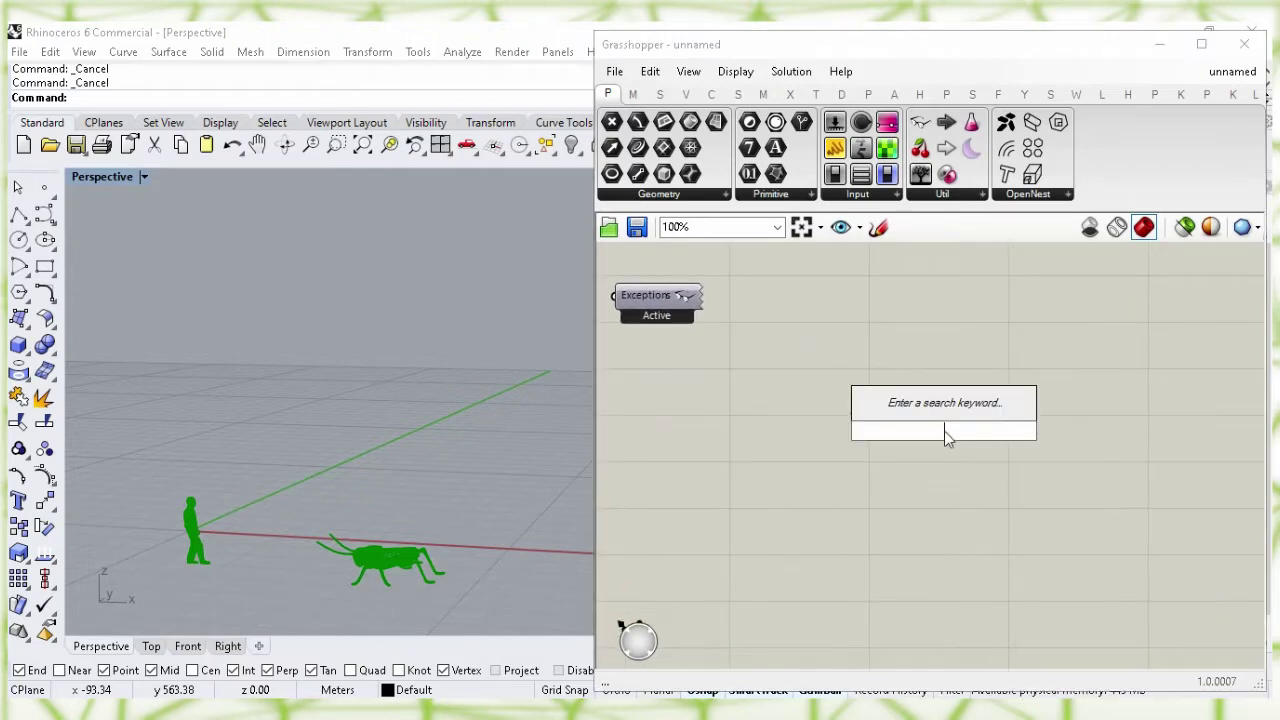
{"action": "type", "text": "cons"}
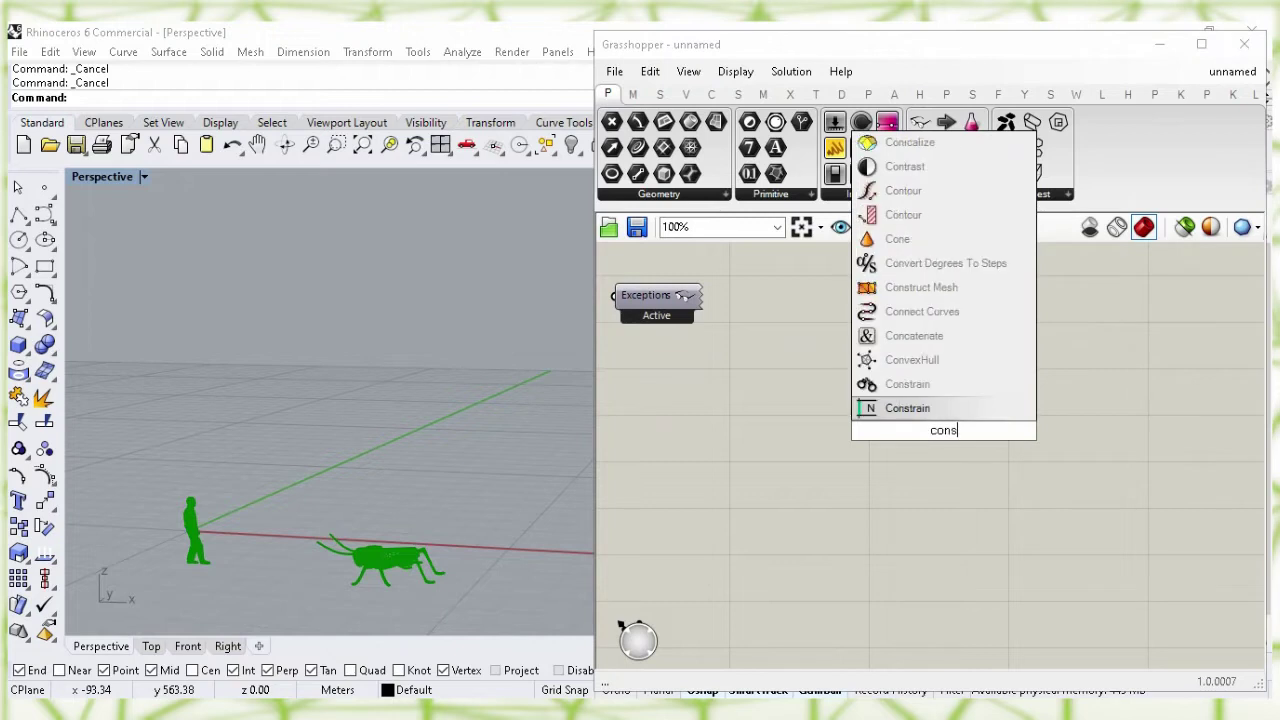
{"action": "type", "text": "truct po"}
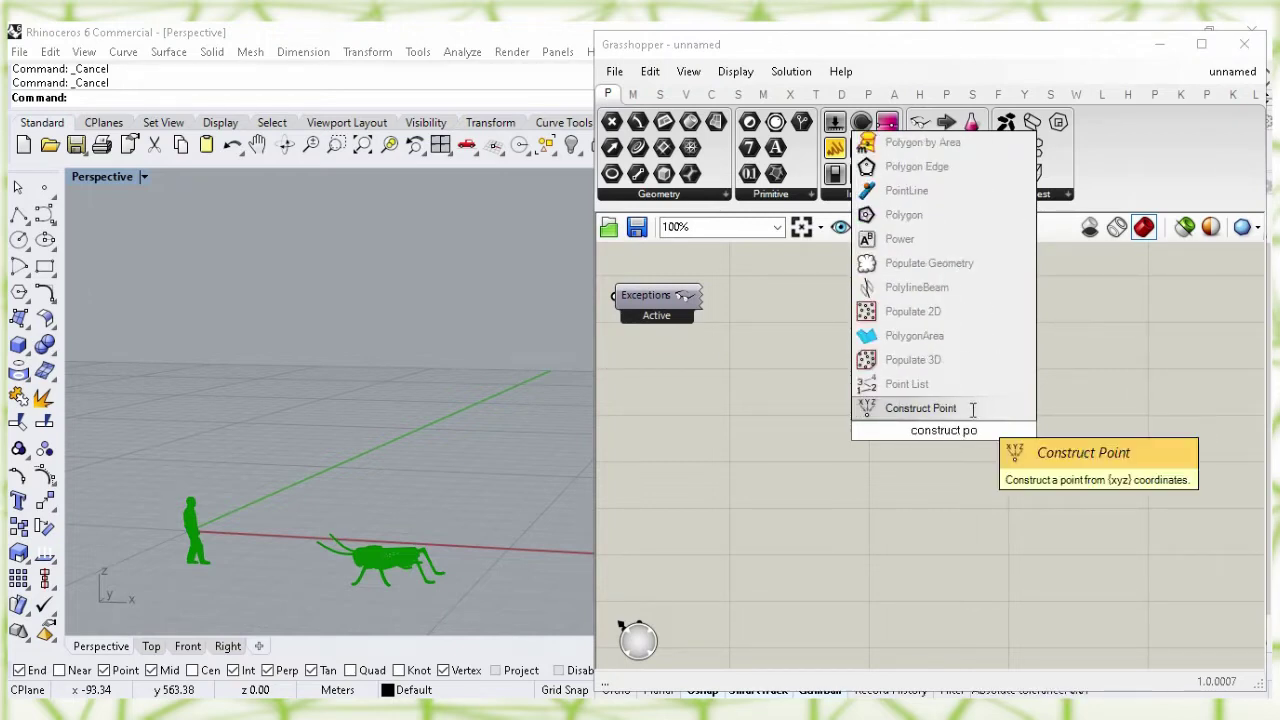
{"action": "left_click", "coordinate": [971, 409]}
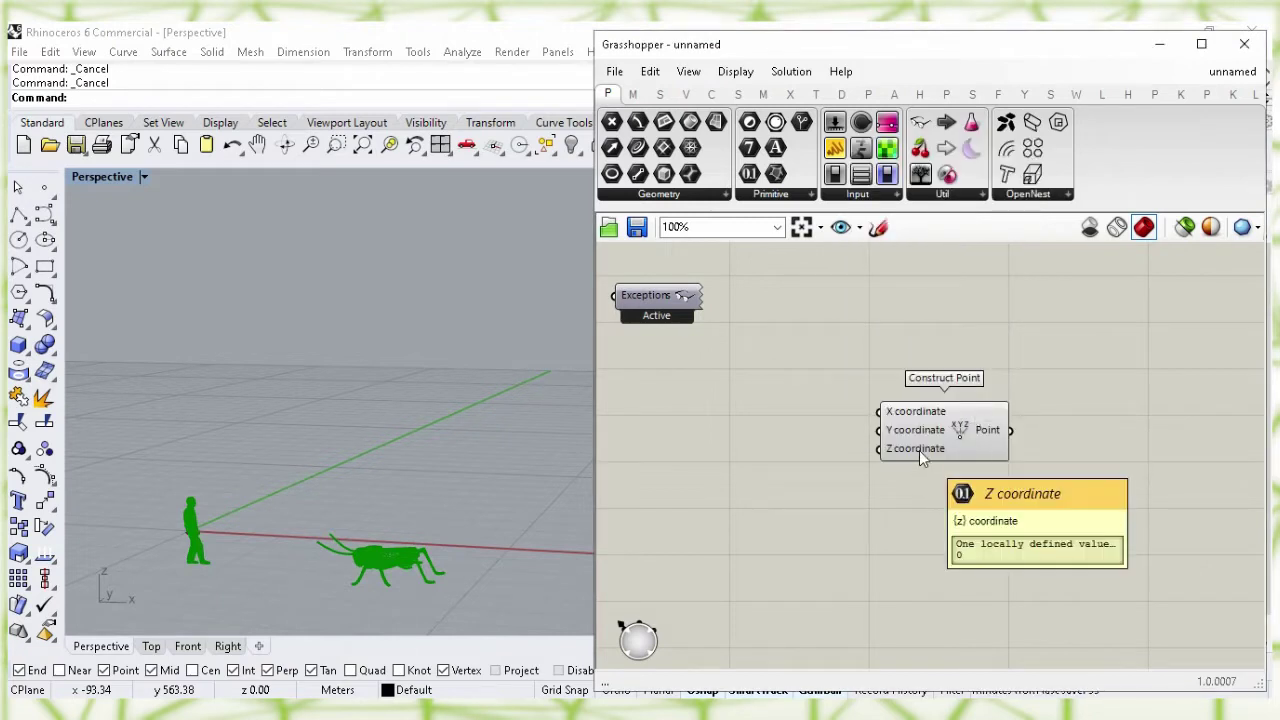
Create a number slider with value 1.8 and wire it to Construct Point's Z coordinate
{"action": "double_click", "coordinate": [750, 480]}
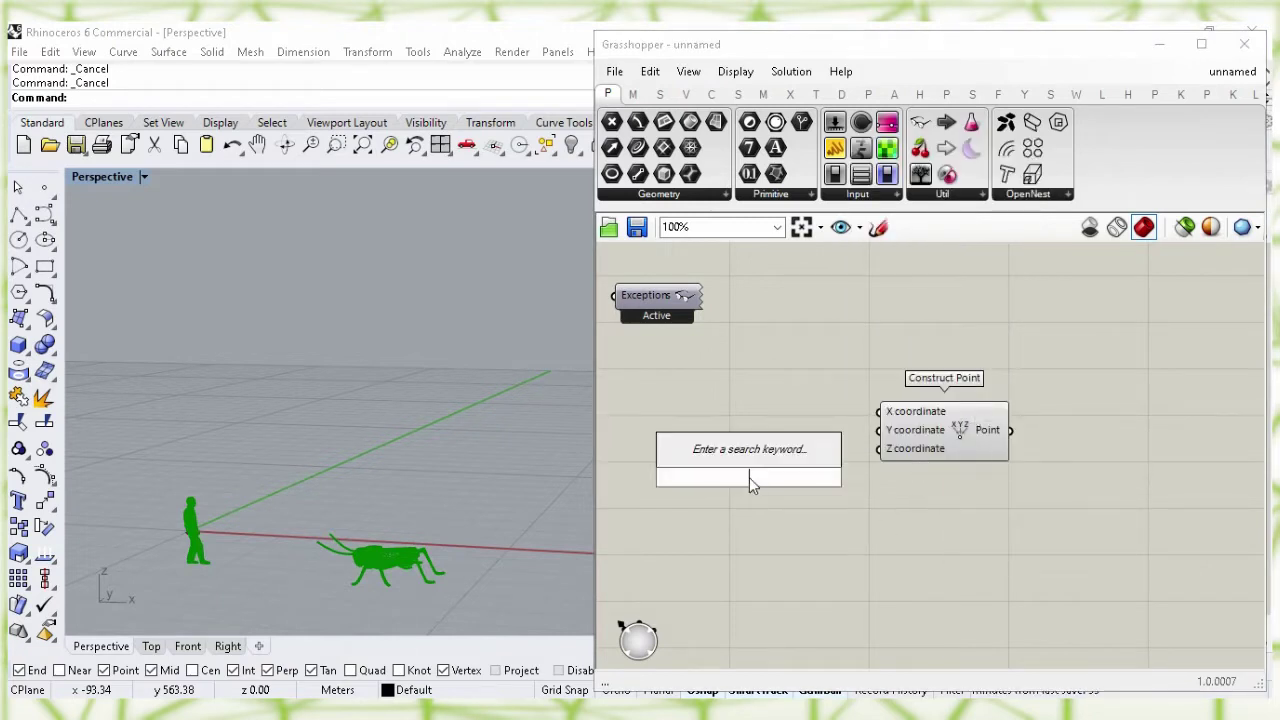
{"action": "type", "text": "1.8"}
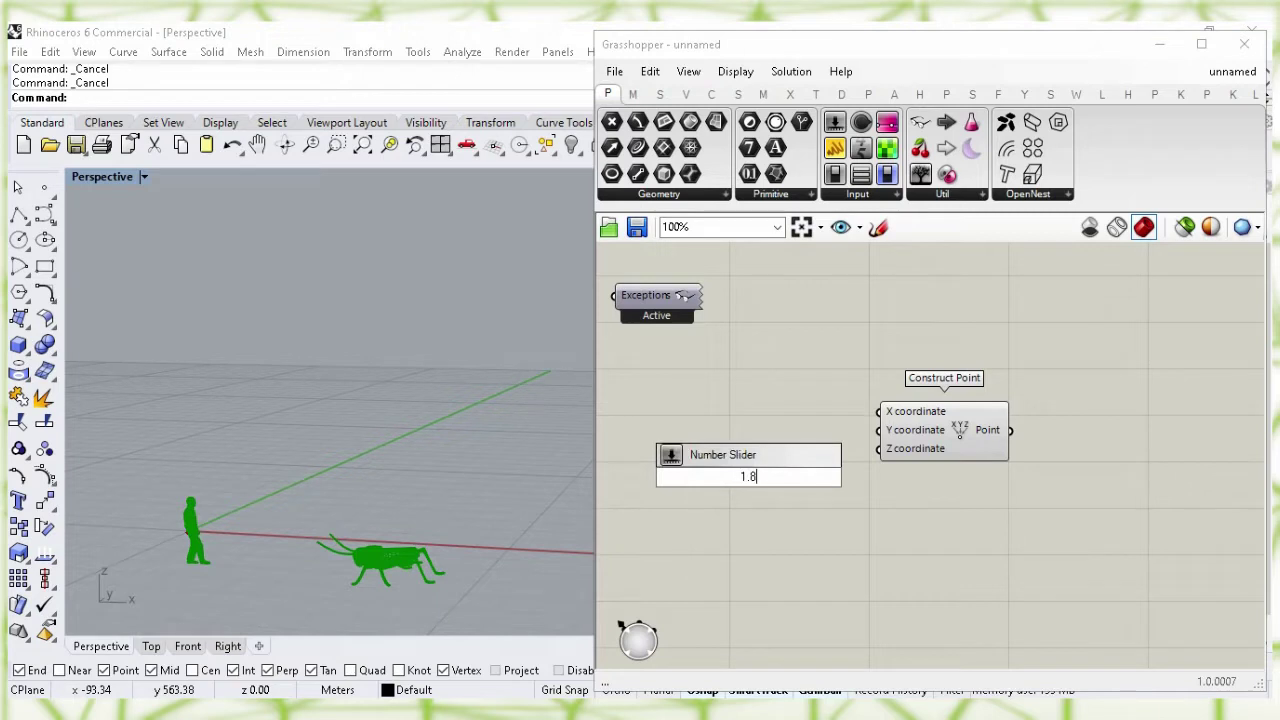
{"action": "key", "text": "Return"}
{"action": "left_click_drag", "start_coordinate": [845, 477], "coordinate": [879, 449]}
Add a YZ Plane component beside the Construct Point component
{"action": "right_click_drag", "start_coordinate": [1091, 465], "coordinate": [814, 434]}
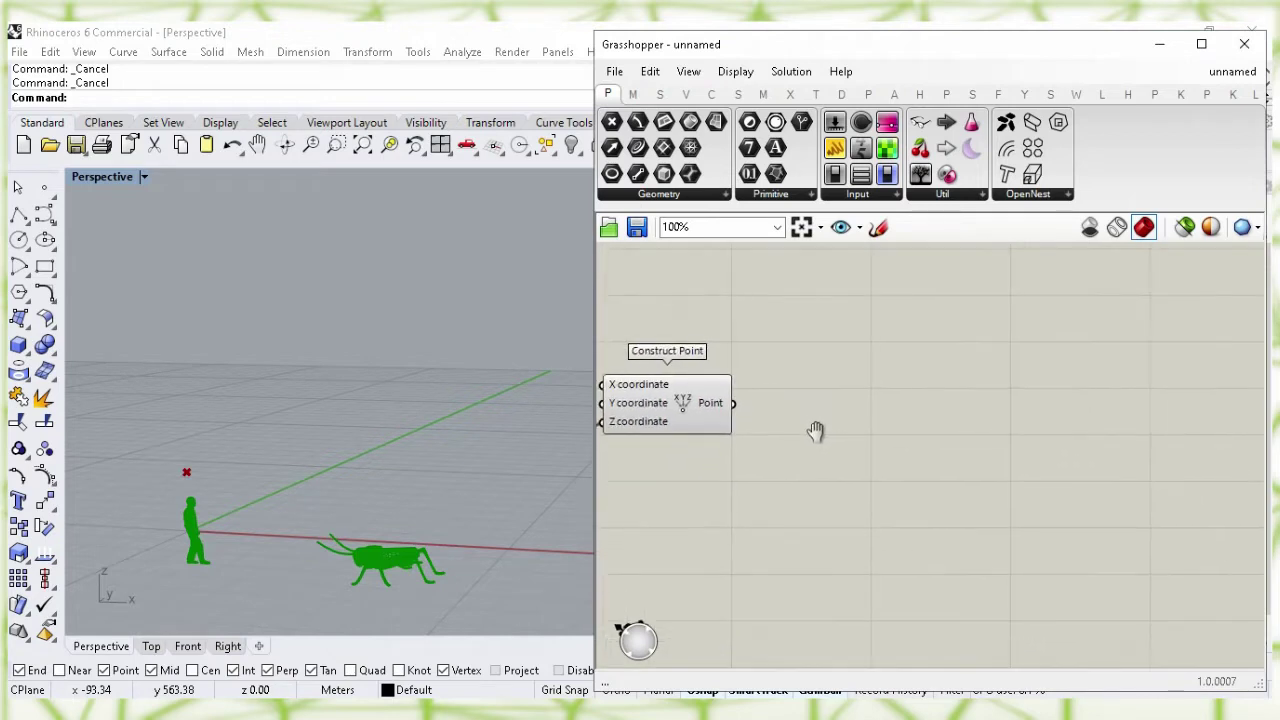
{"action": "double_click", "coordinate": [903, 417]}
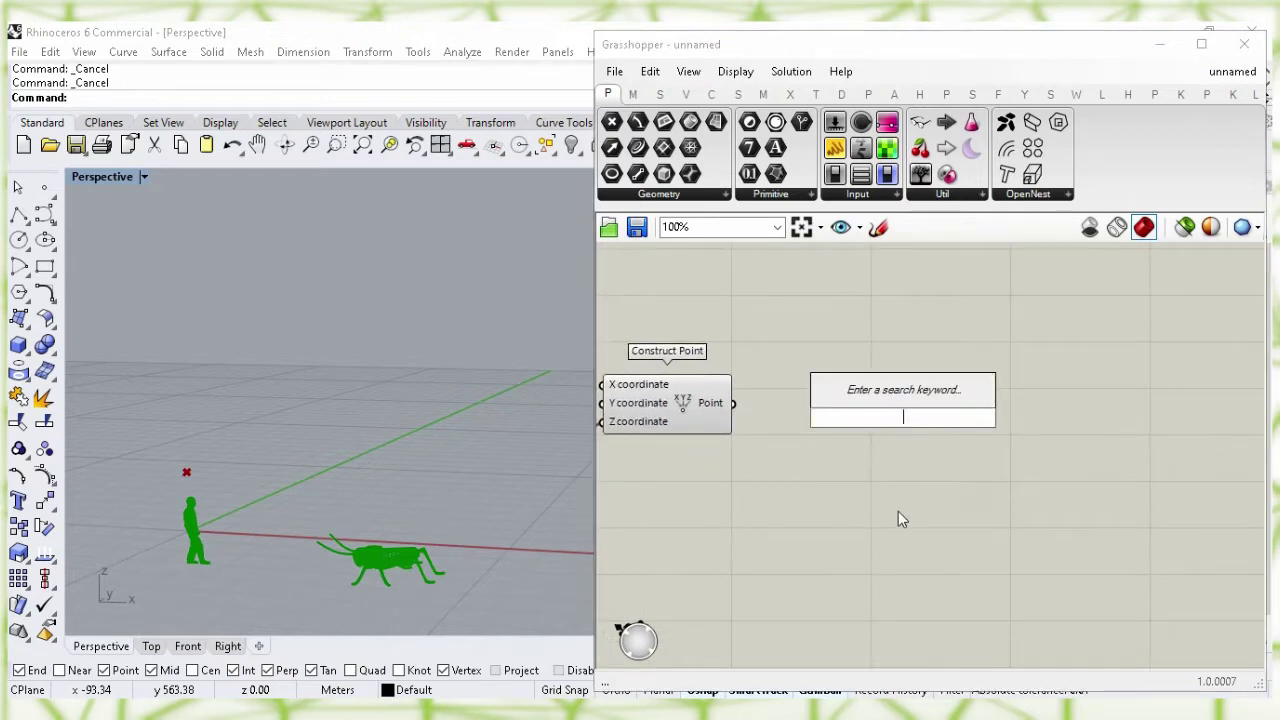
{"action": "type", "text": "yz"}
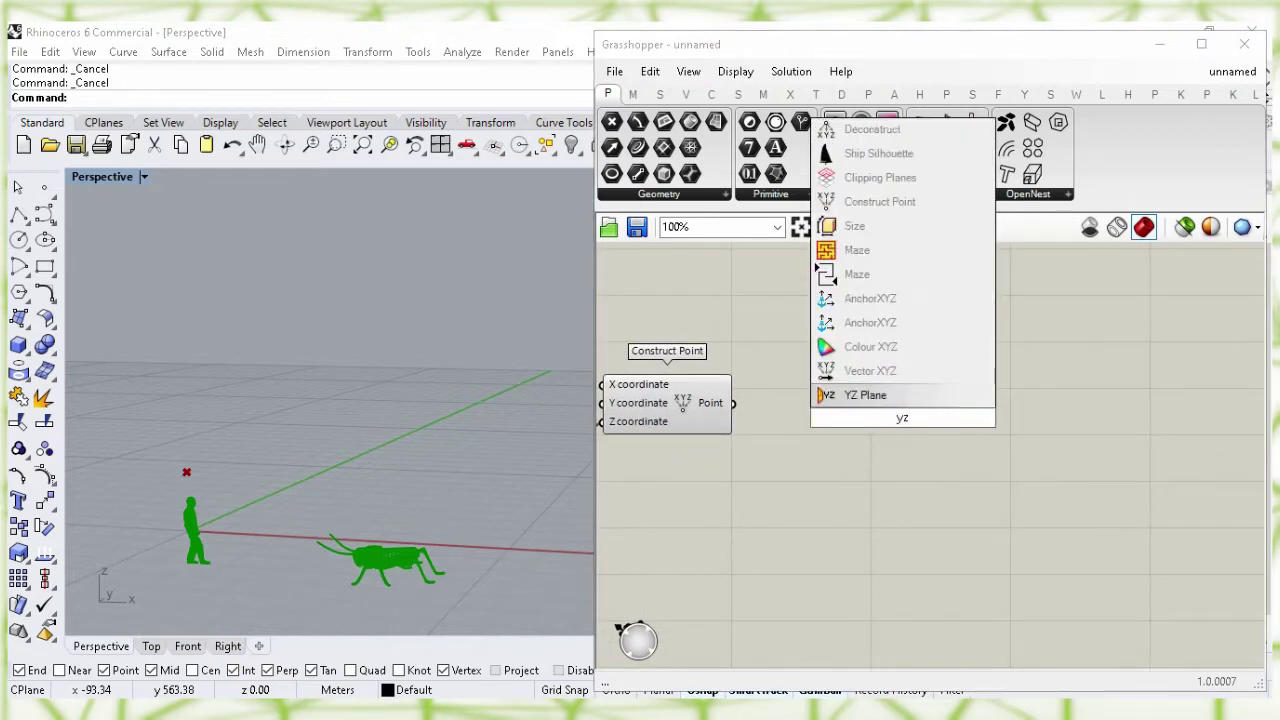
{"action": "left_click", "coordinate": [897, 397]}
{"action": "left_click", "coordinate": [910, 424]}
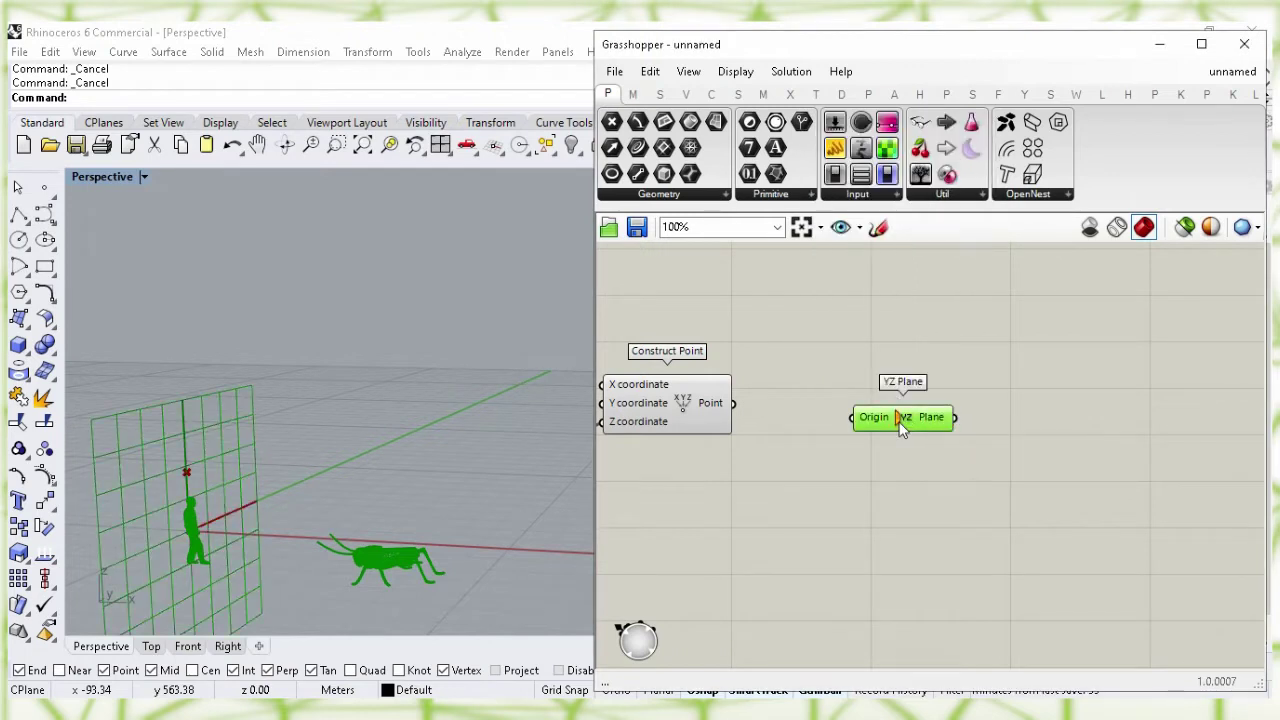
{"action": "left_click", "coordinate": [816, 357]}
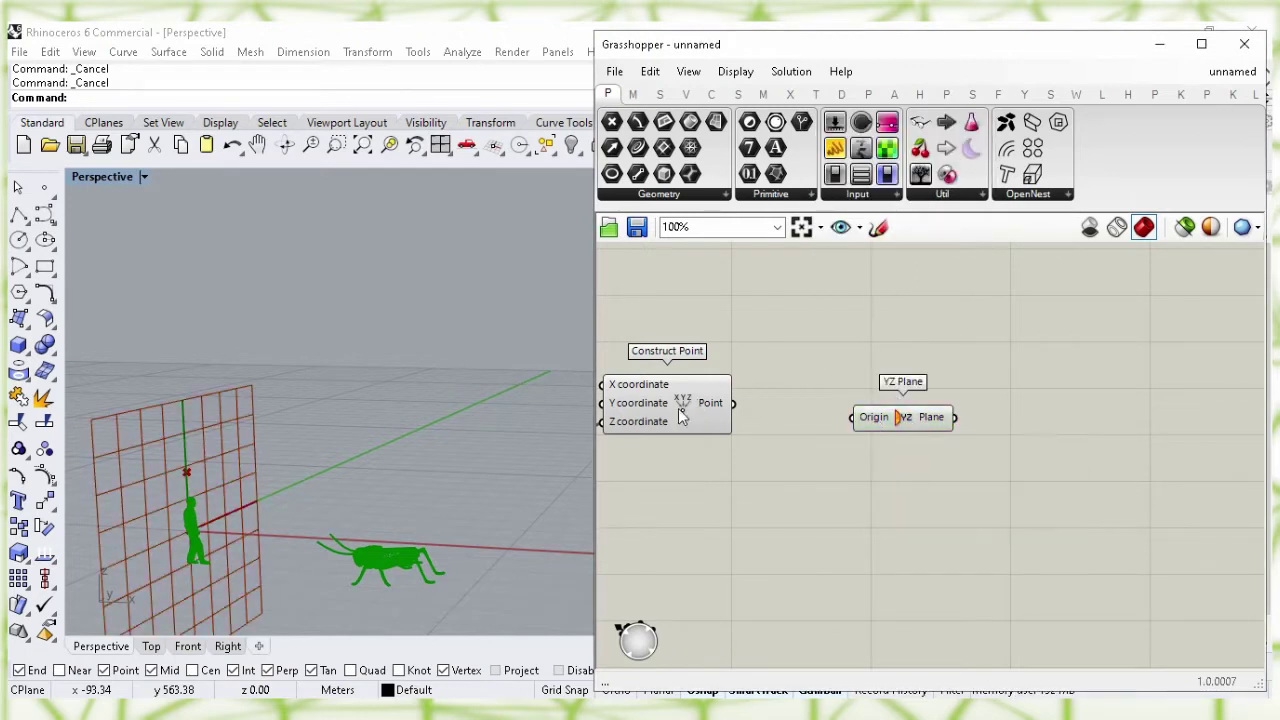
Turn off Construct Point's preview and wire its Point output to the YZ Plane's Origin
{"action": "left_click", "coordinate": [683, 418]}
{"action": "right_click", "coordinate": [684, 406]}
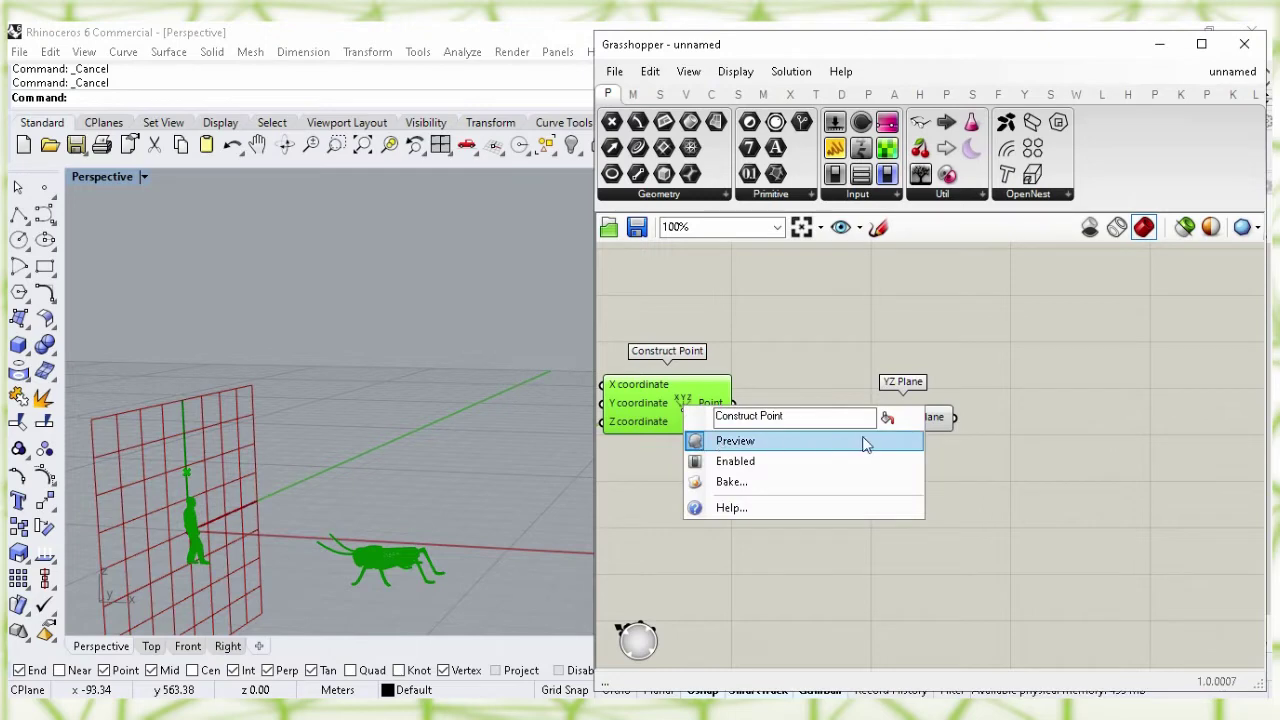
{"action": "left_click", "coordinate": [730, 441]}
{"action": "left_click_drag", "start_coordinate": [735, 404], "coordinate": [797, 406]}
{"action": "left_click", "coordinate": [900, 444]}
Add a Circle component with Plane and Radius inputs beside the YZ Plane component
{"action": "double_click", "coordinate": [948, 435]}
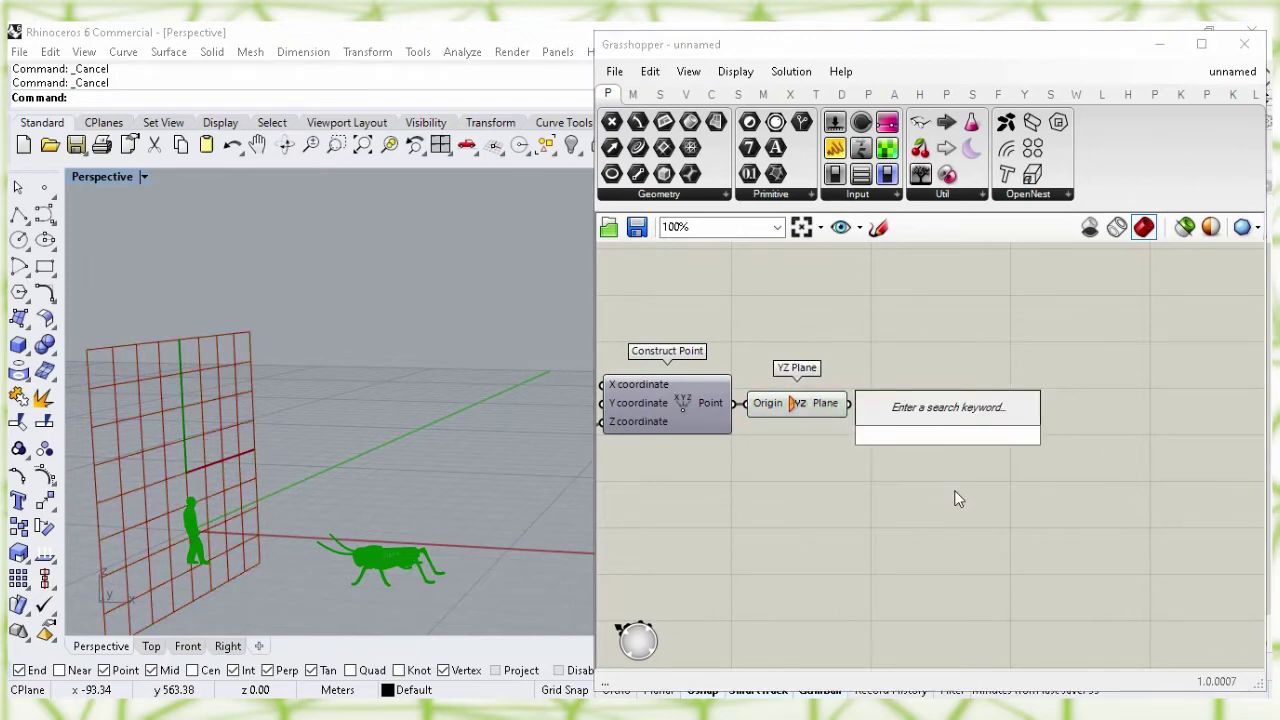
{"action": "type", "text": "cir"}
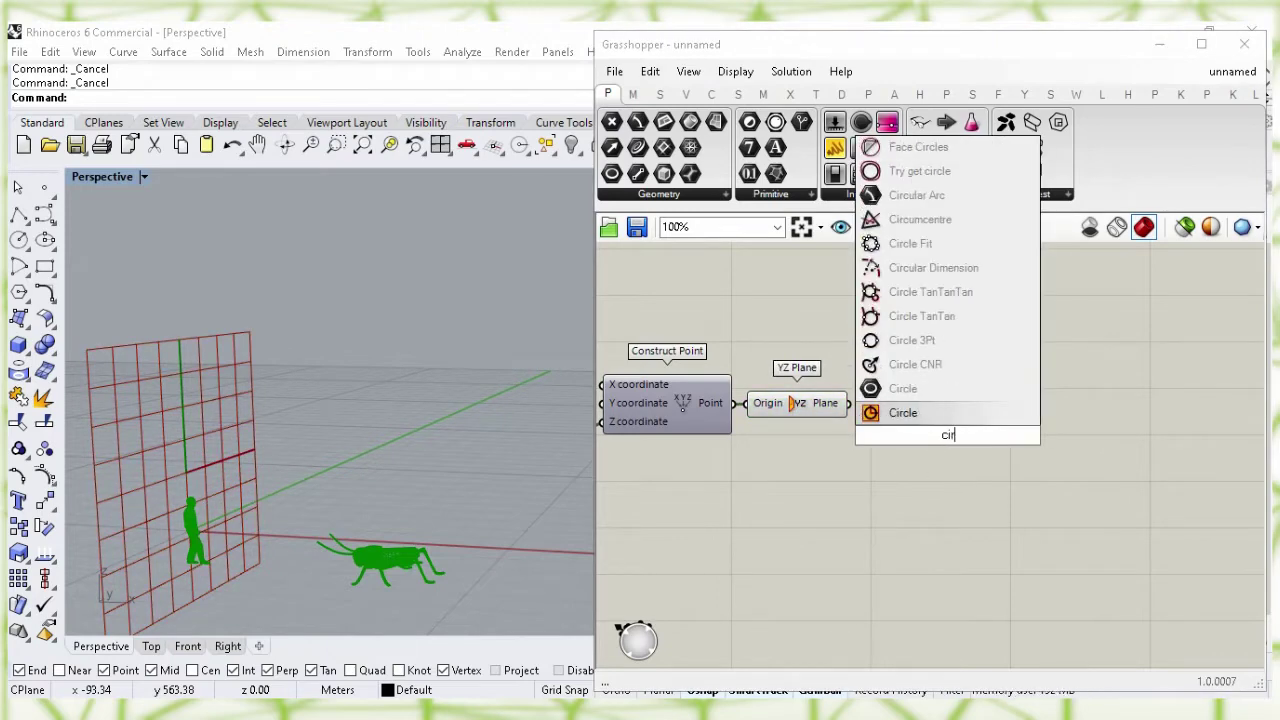
{"action": "left_click", "coordinate": [946, 413]}
{"action": "left_click", "coordinate": [884, 379]}
Turn off the YZ Plane's preview and wire its Plane output to the Circle's Plane input
{"action": "left_click", "coordinate": [817, 403]}
{"action": "right_click", "coordinate": [817, 403]}
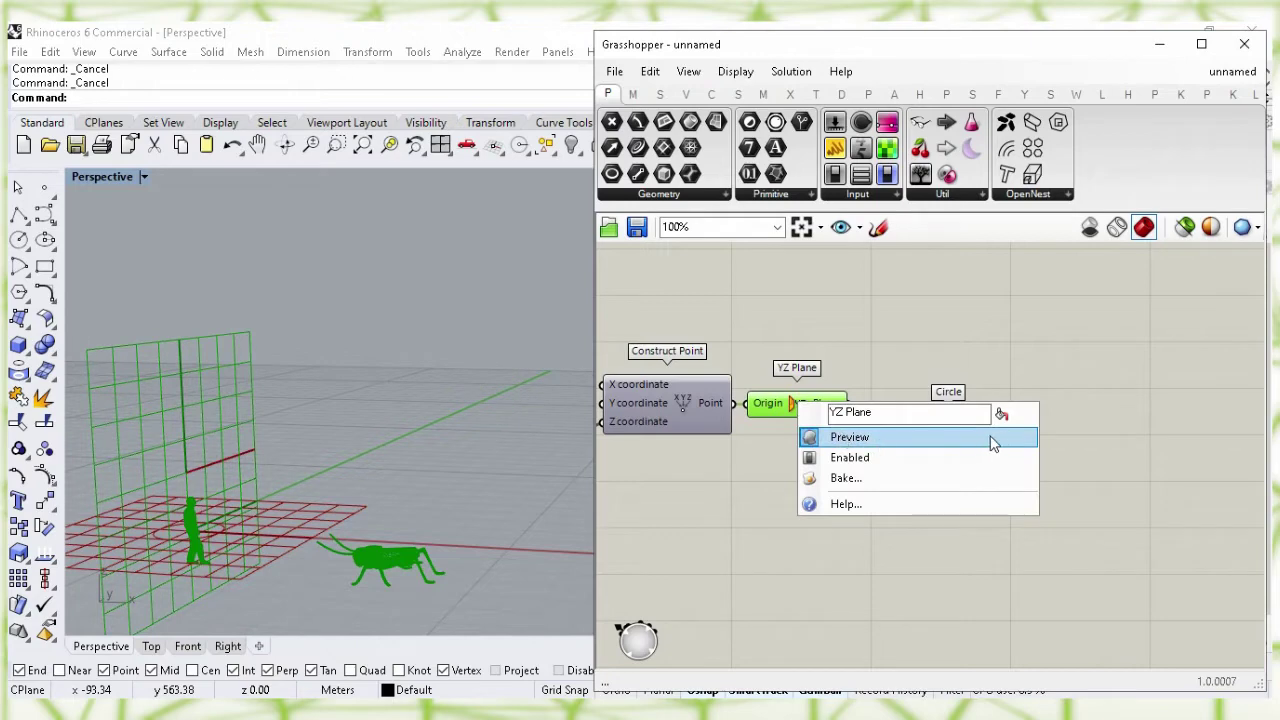
{"action": "left_click", "coordinate": [997, 434]}
{"action": "left_click", "coordinate": [926, 388]}
{"action": "left_click_drag", "start_coordinate": [850, 404], "coordinate": [922, 460]}
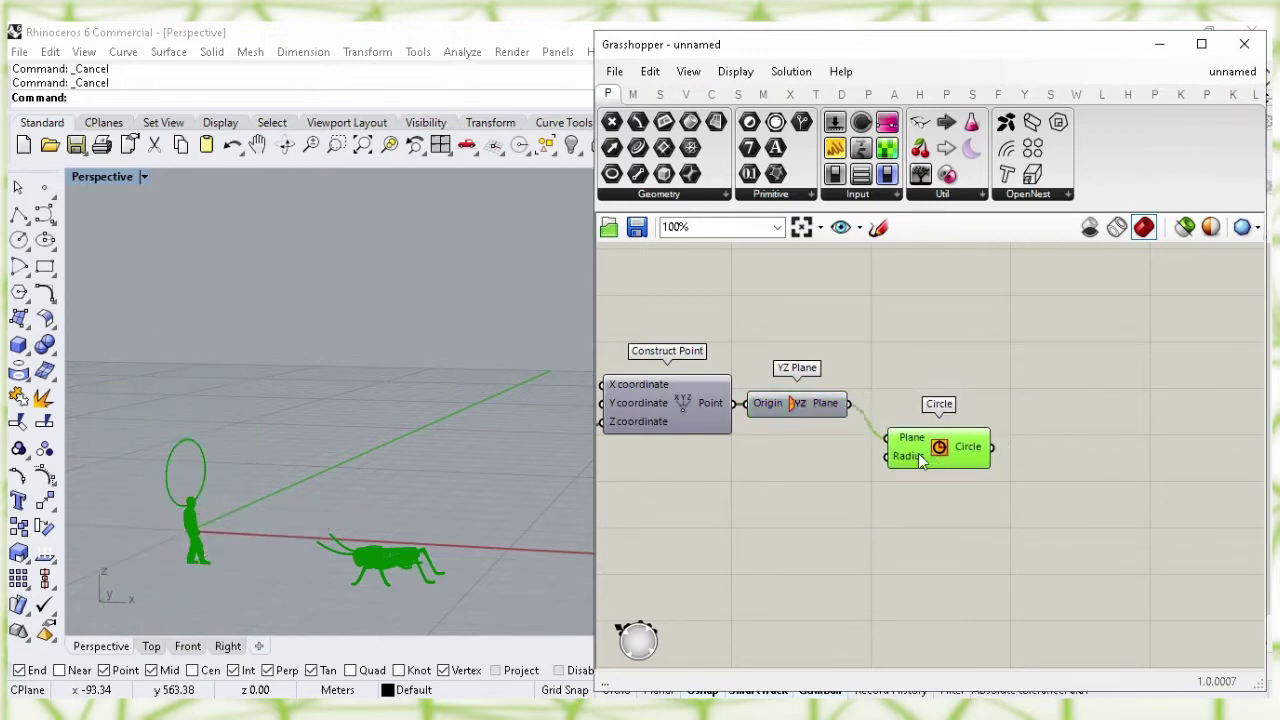
{"action": "left_click", "coordinate": [808, 463]}
Wire the existing number slider to the Circle's Radius input so it also drives the circle size
{"action": "right_click_drag", "start_coordinate": [762, 466], "coordinate": [986, 449]}
{"action": "left_click", "coordinate": [765, 444]}
{"action": "left_click_drag", "start_coordinate": [797, 439], "coordinate": [1145, 437]}
{"action": "left_click", "coordinate": [1144, 499]}
Add a Move component and wire the Circle output to its Geometry input
{"action": "right_click_drag", "start_coordinate": [1168, 494], "coordinate": [796, 469]}
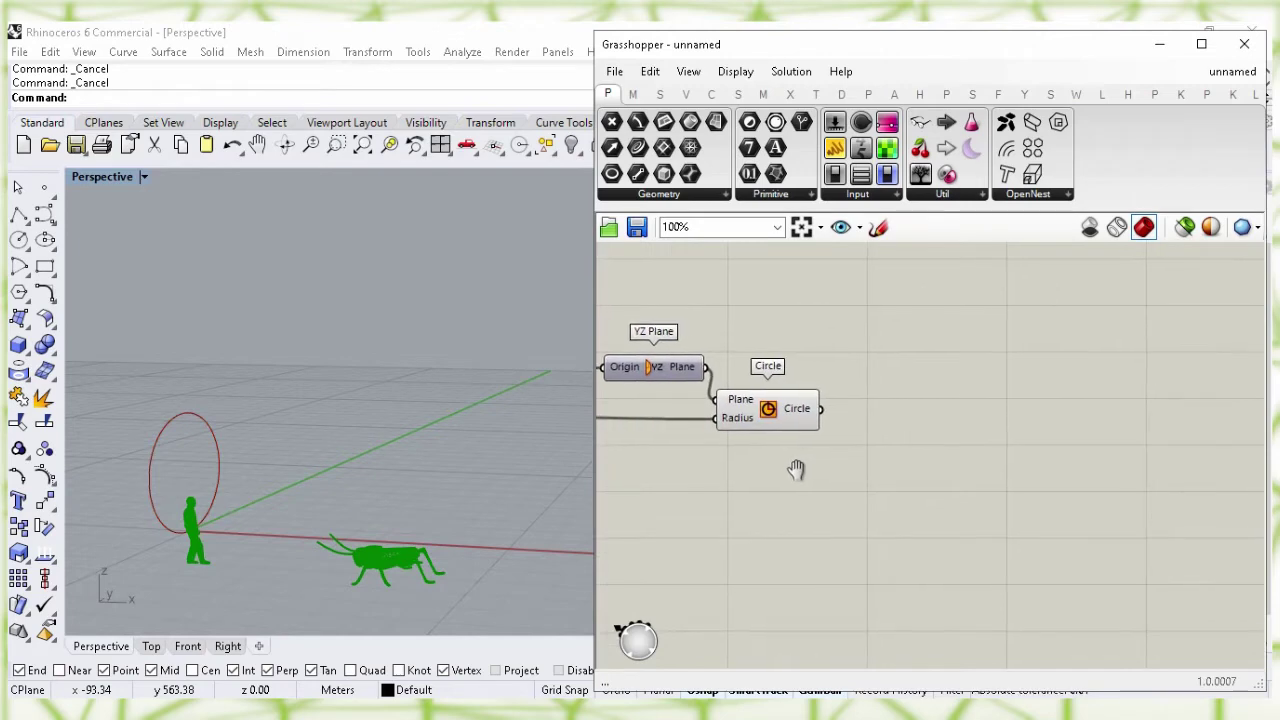
{"action": "double_click", "coordinate": [972, 452]}
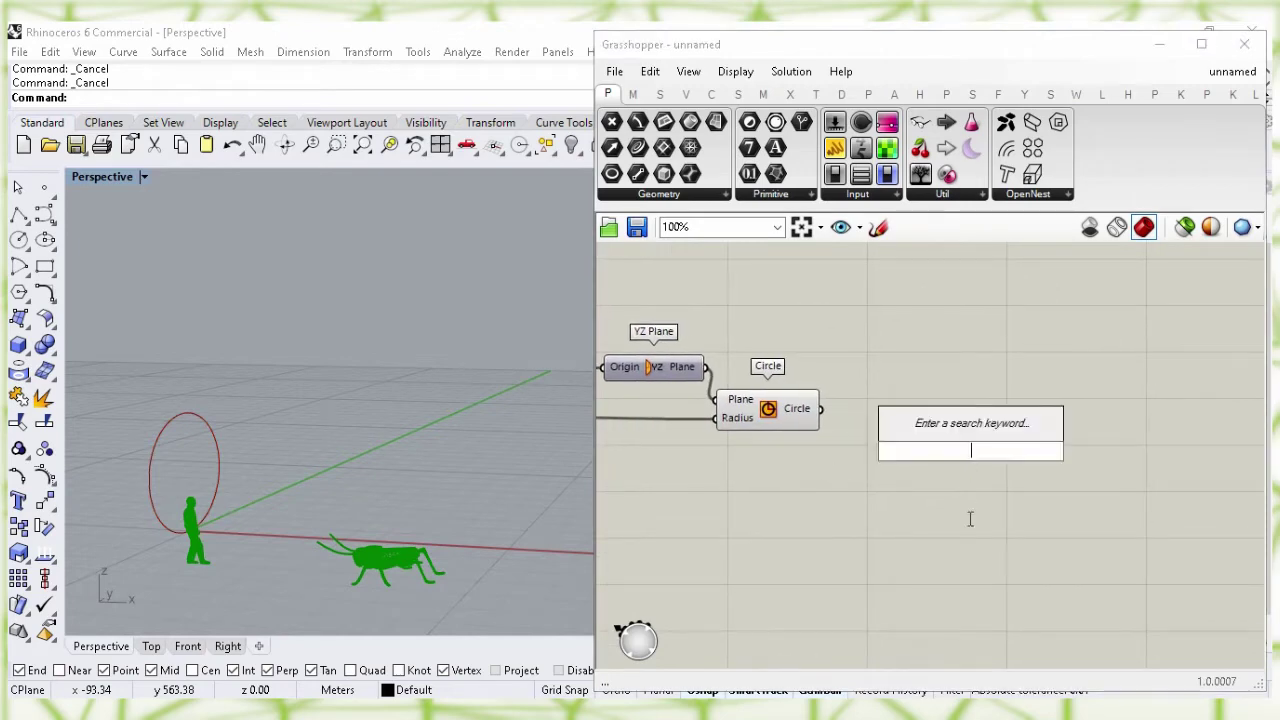
{"action": "type", "text": "move"}
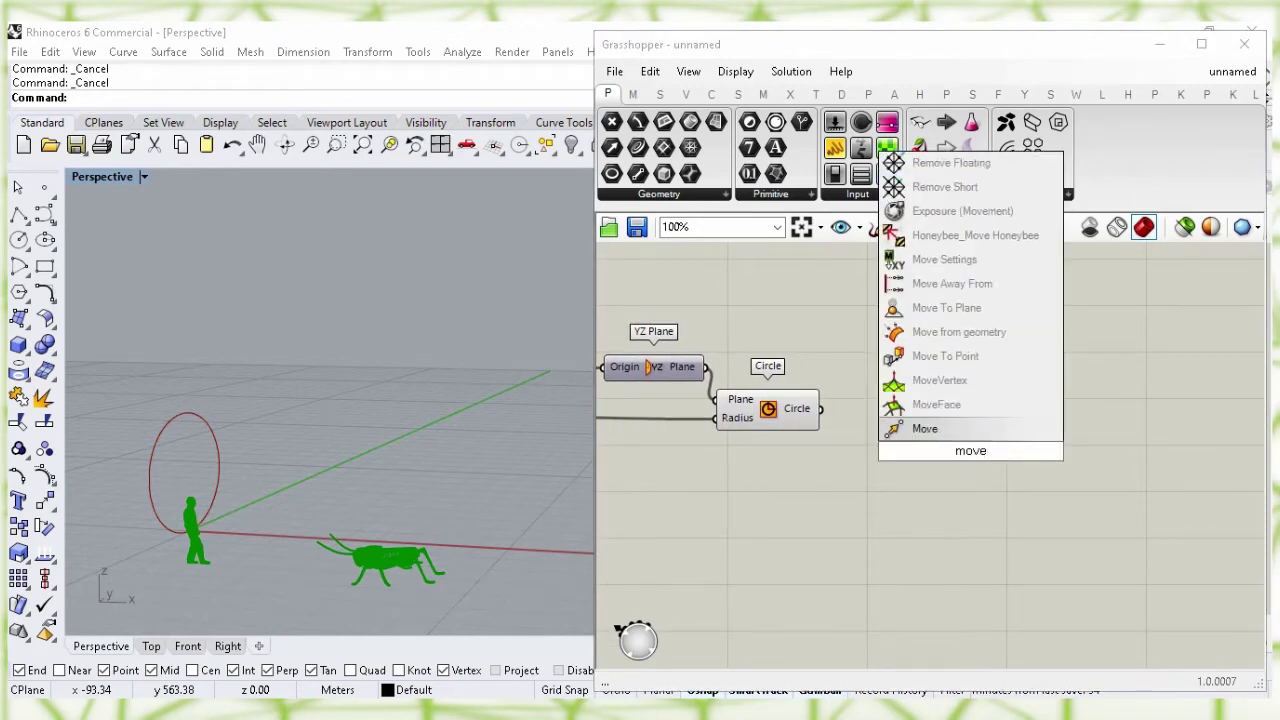
{"action": "left_click", "coordinate": [965, 437]}
{"action": "left_click", "coordinate": [940, 452]}
{"action": "left_click", "coordinate": [919, 375]}
{"action": "left_click", "coordinate": [785, 413]}
{"action": "left_click_drag", "start_coordinate": [821, 409], "coordinate": [991, 489]}
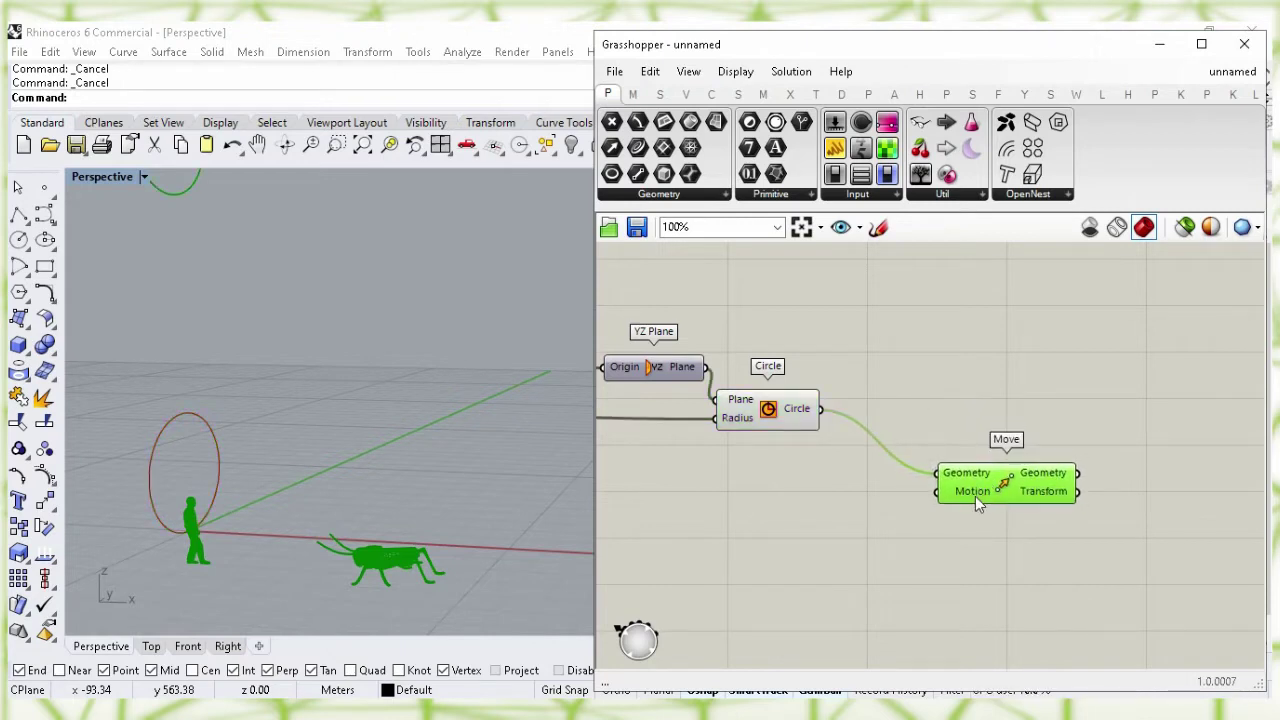
{"action": "left_click", "coordinate": [808, 518]}
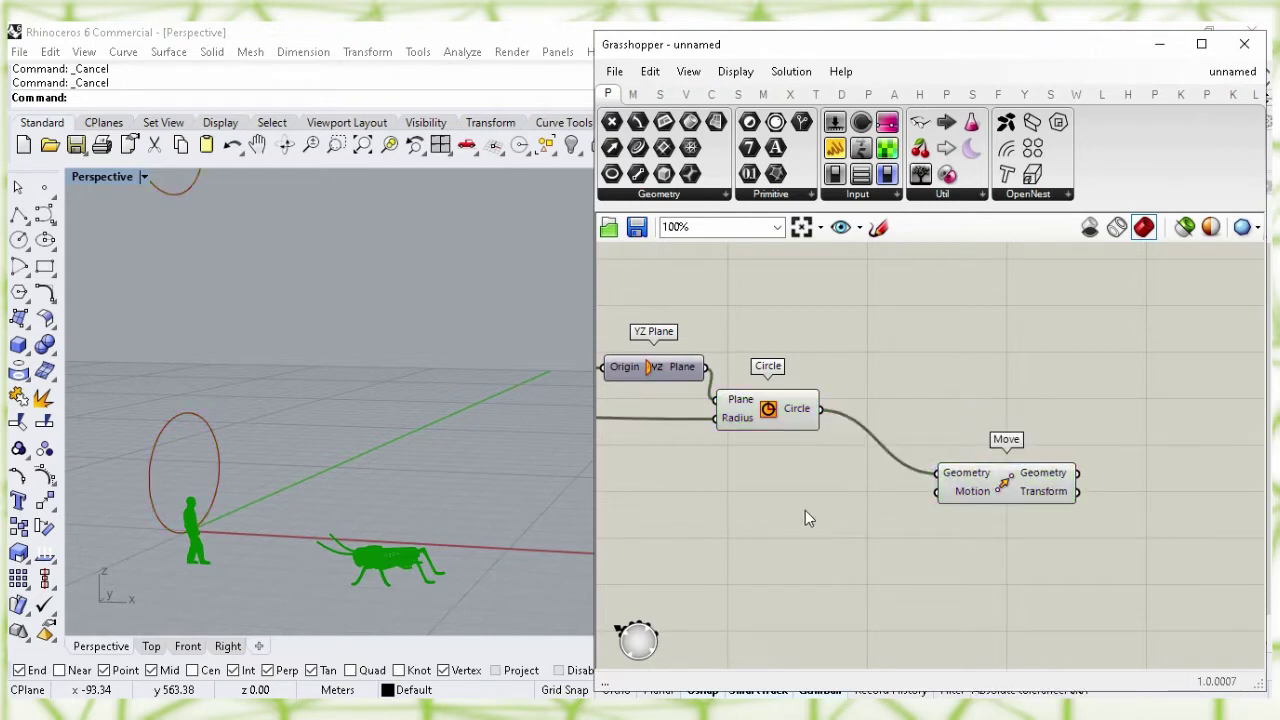
Add a Unit X vector component and wire its Unit vector output to Move's Motion input
{"action": "double_click", "coordinate": [806, 514]}
{"action": "type", "text": "x"}
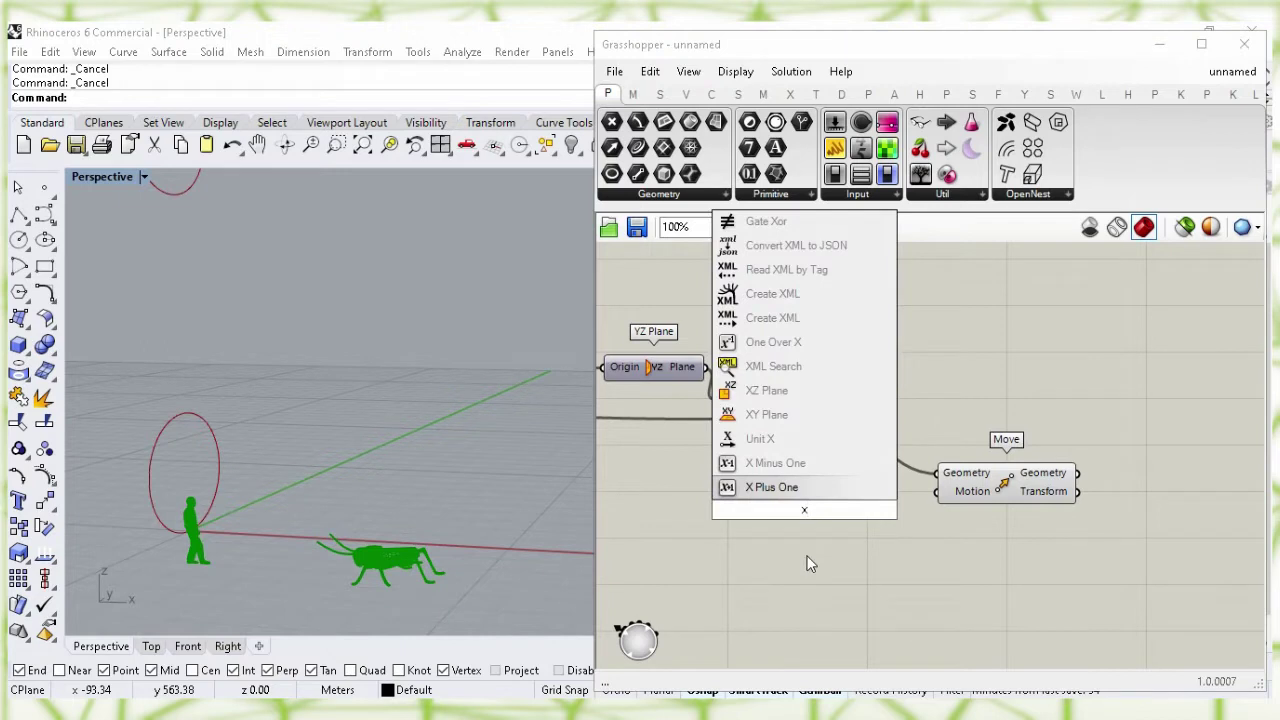
{"action": "left_click", "coordinate": [738, 441]}
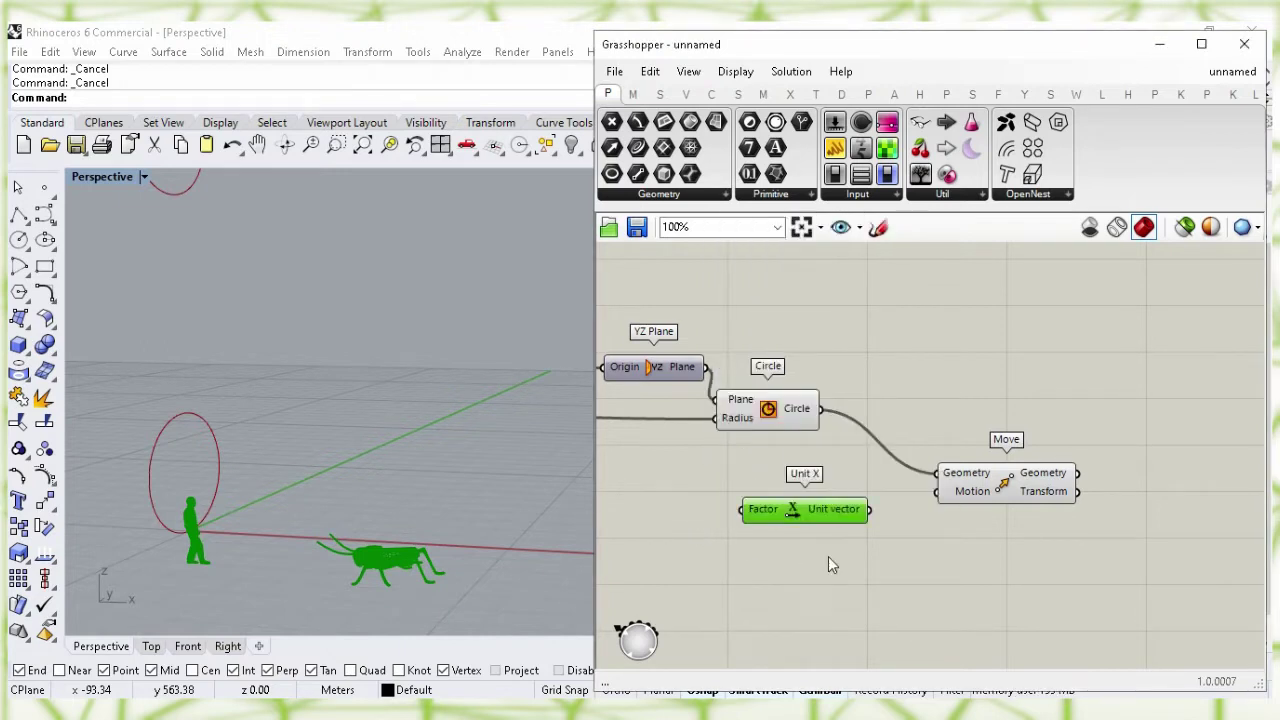
{"action": "left_click_drag", "start_coordinate": [871, 509], "coordinate": [937, 491]}
{"action": "left_click", "coordinate": [819, 509]}
{"action": "left_click_drag", "start_coordinate": [819, 509], "coordinate": [856, 517]}
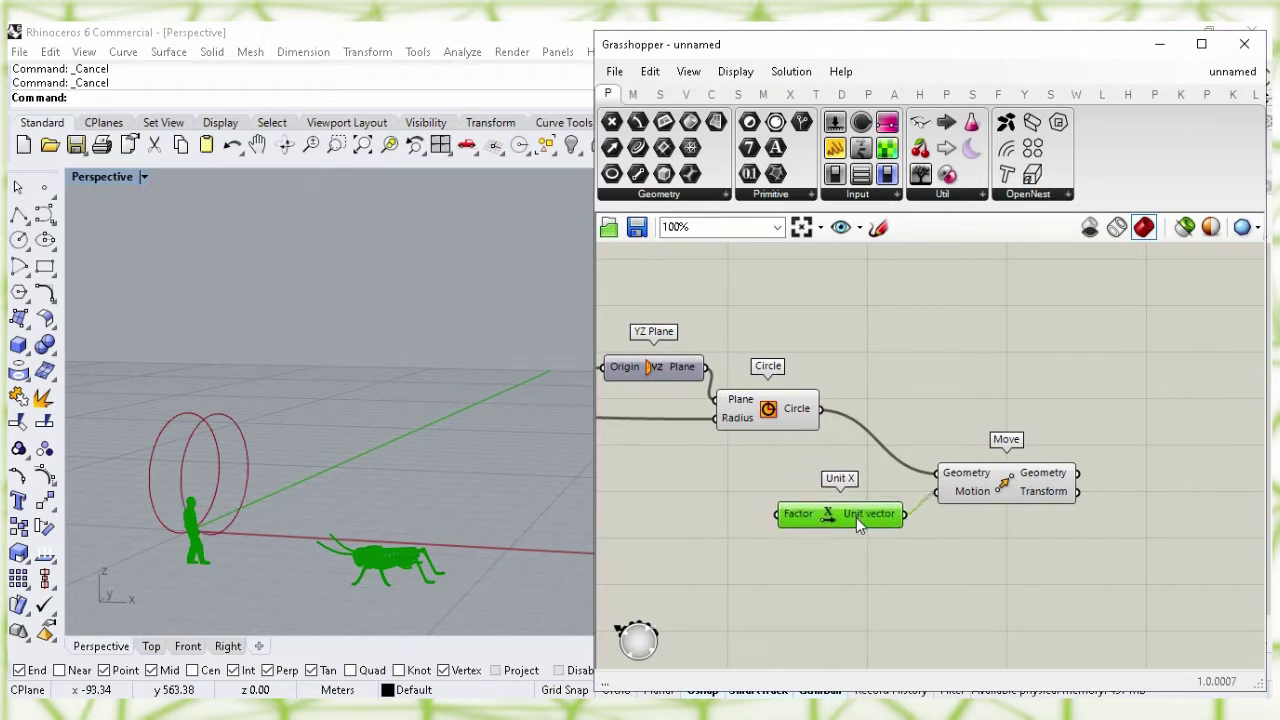
{"action": "left_click", "coordinate": [731, 491]}
Create a 7.00 number slider, wire it to Unit X's Factor, and set it to 10.00
{"action": "right_click_drag", "start_coordinate": [722, 492], "coordinate": [860, 502]}
{"action": "double_click", "coordinate": [801, 521]}
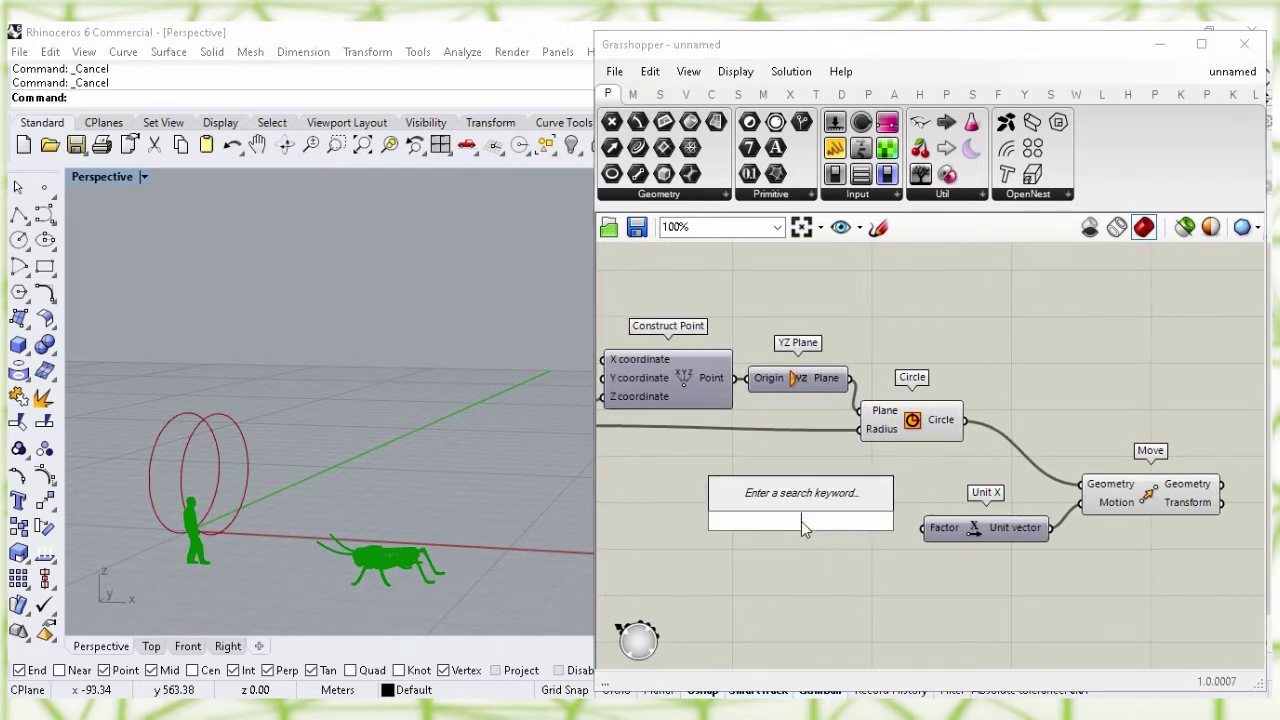
{"action": "type", "text": "7.00"}
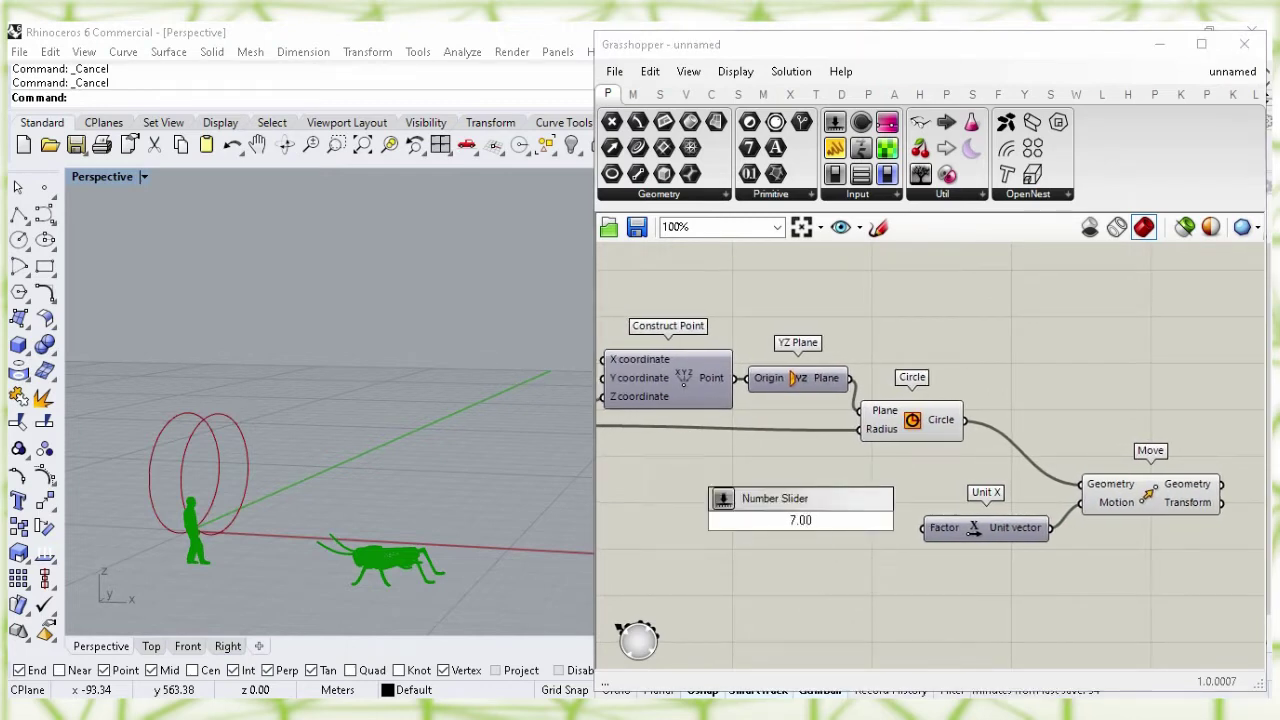
{"action": "key", "text": "Return"}
{"action": "left_click_drag", "start_coordinate": [828, 526], "coordinate": [899, 530]}
{"action": "left_click", "coordinate": [899, 494]}
{"action": "left_click", "coordinate": [913, 480]}
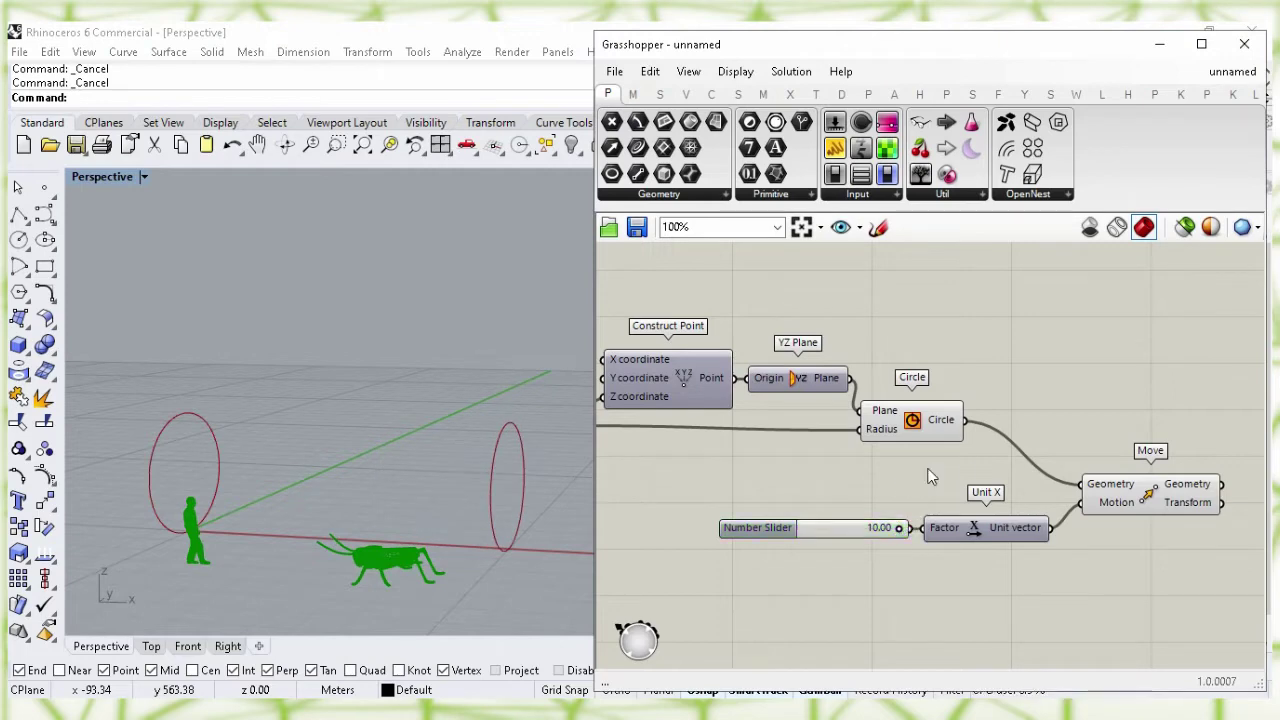
Reposition the Move component and add a Merge component above it
{"action": "right_click_drag", "start_coordinate": [1111, 424], "coordinate": [820, 404]}
{"action": "left_click_drag", "start_coordinate": [886, 485], "coordinate": [889, 510]}
{"action": "left_click", "coordinate": [816, 445]}
{"action": "left_click", "coordinate": [680, 410]}
{"action": "left_click", "coordinate": [900, 400]}
{"action": "double_click", "coordinate": [1011, 423]}
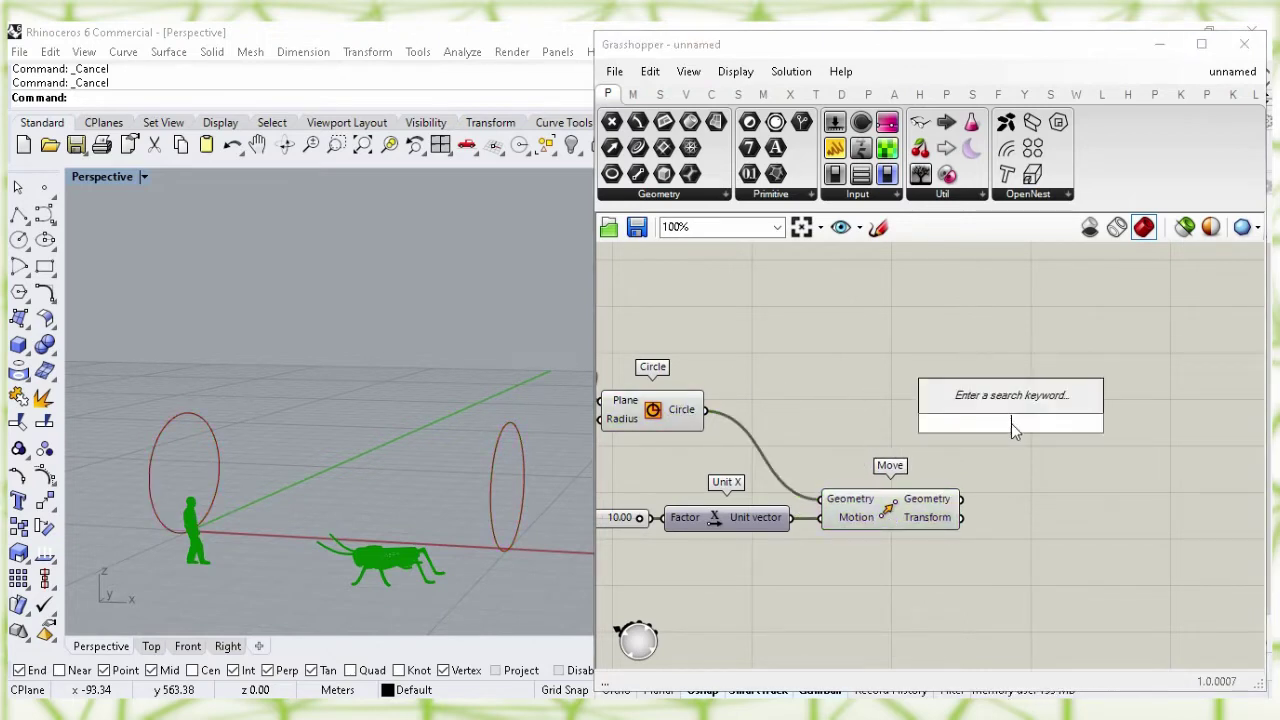
{"action": "type", "text": "me"}
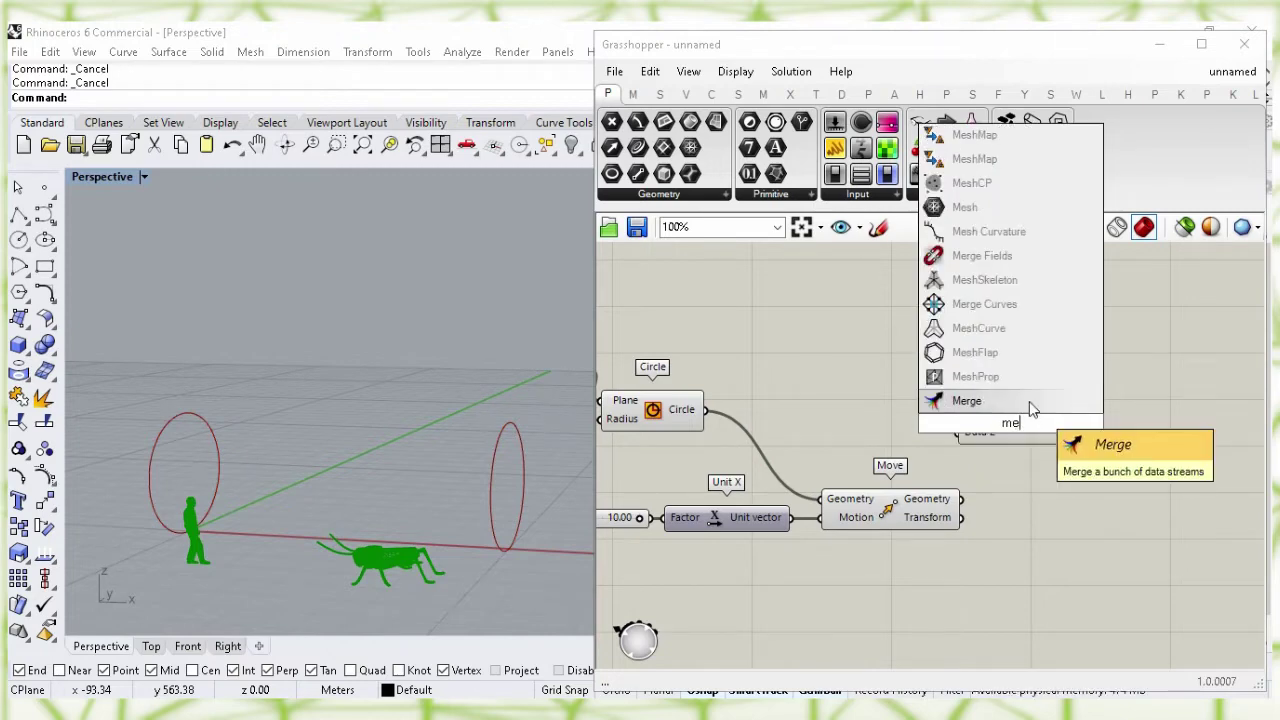
{"action": "left_click", "coordinate": [1029, 401]}
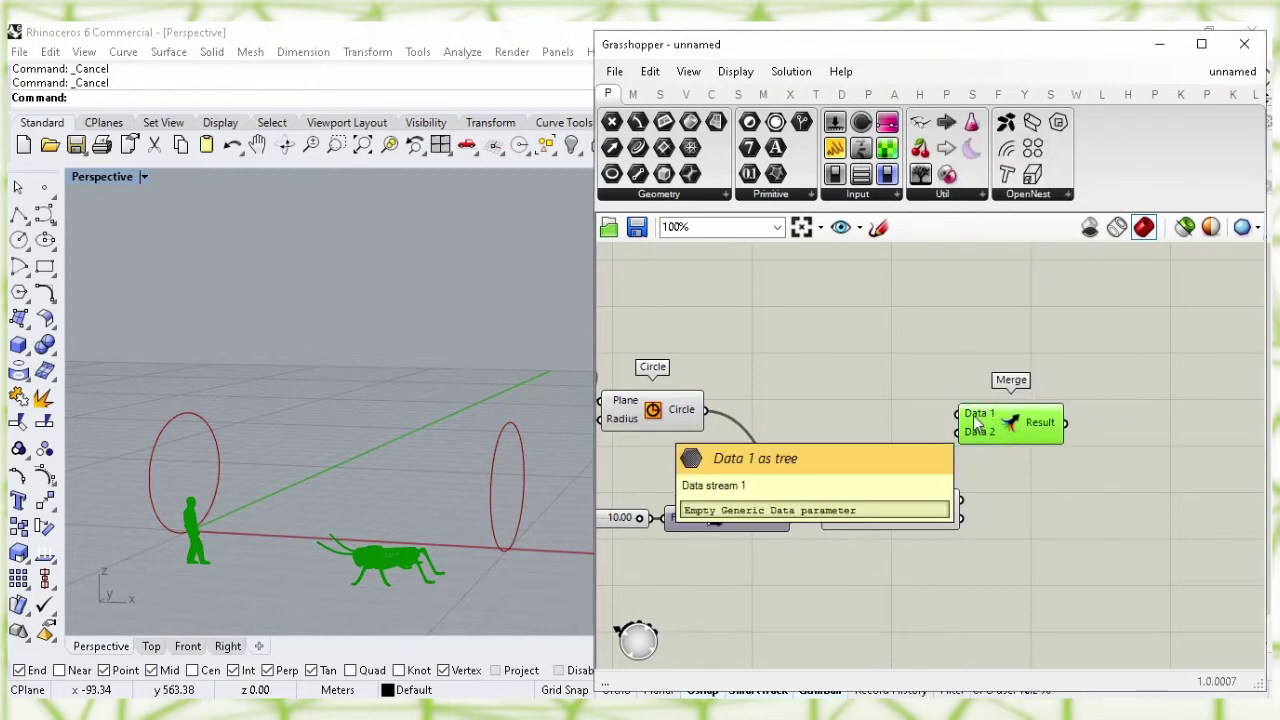
{"action": "left_click", "coordinate": [838, 350]}
Turn off the Circle's preview and wire its output to Merge's Data 1 input
{"action": "left_click", "coordinate": [655, 414]}
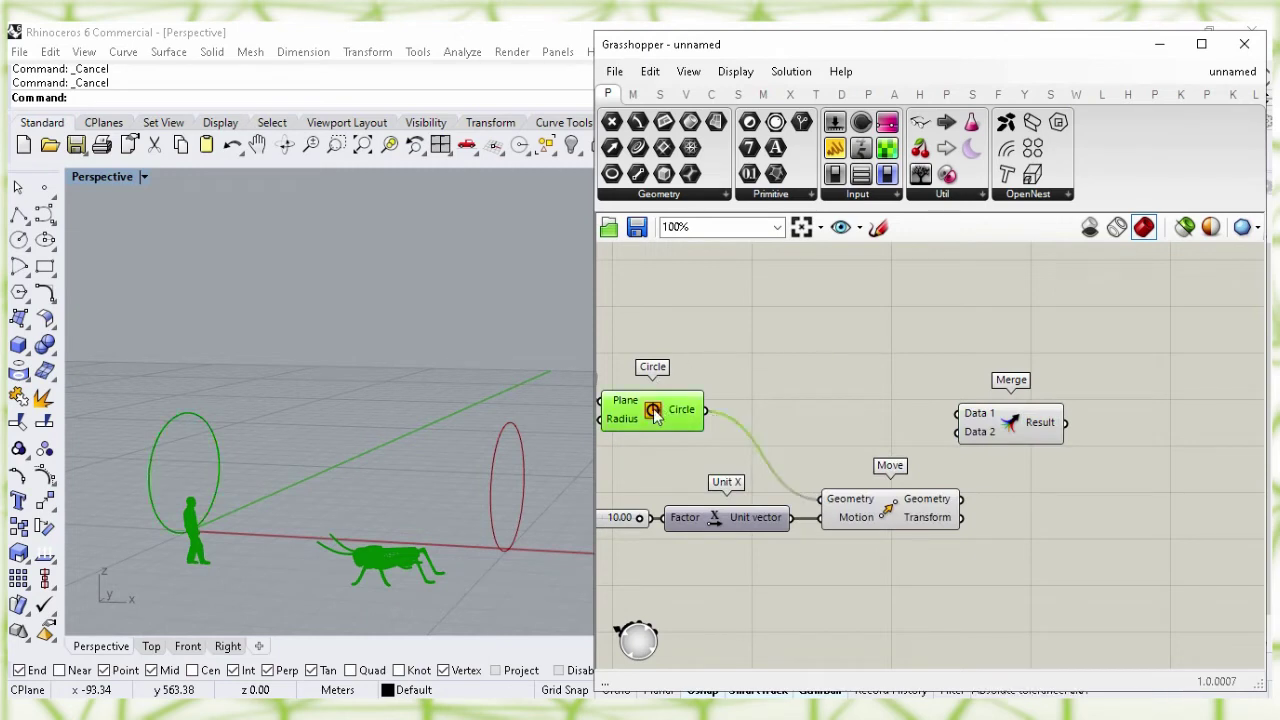
{"action": "right_click", "coordinate": [653, 415]}
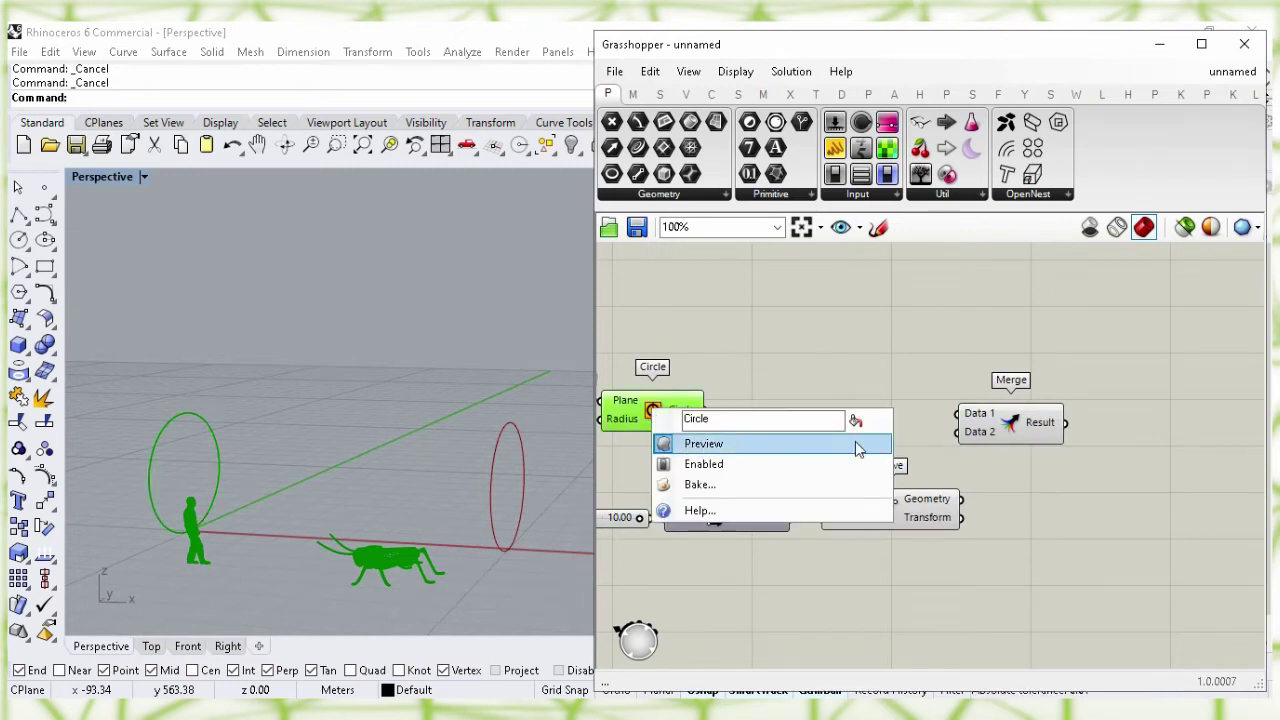
{"action": "left_click", "coordinate": [855, 443]}
{"action": "left_click_drag", "start_coordinate": [706, 408], "coordinate": [1047, 424]}
{"action": "left_click", "coordinate": [1030, 420]}
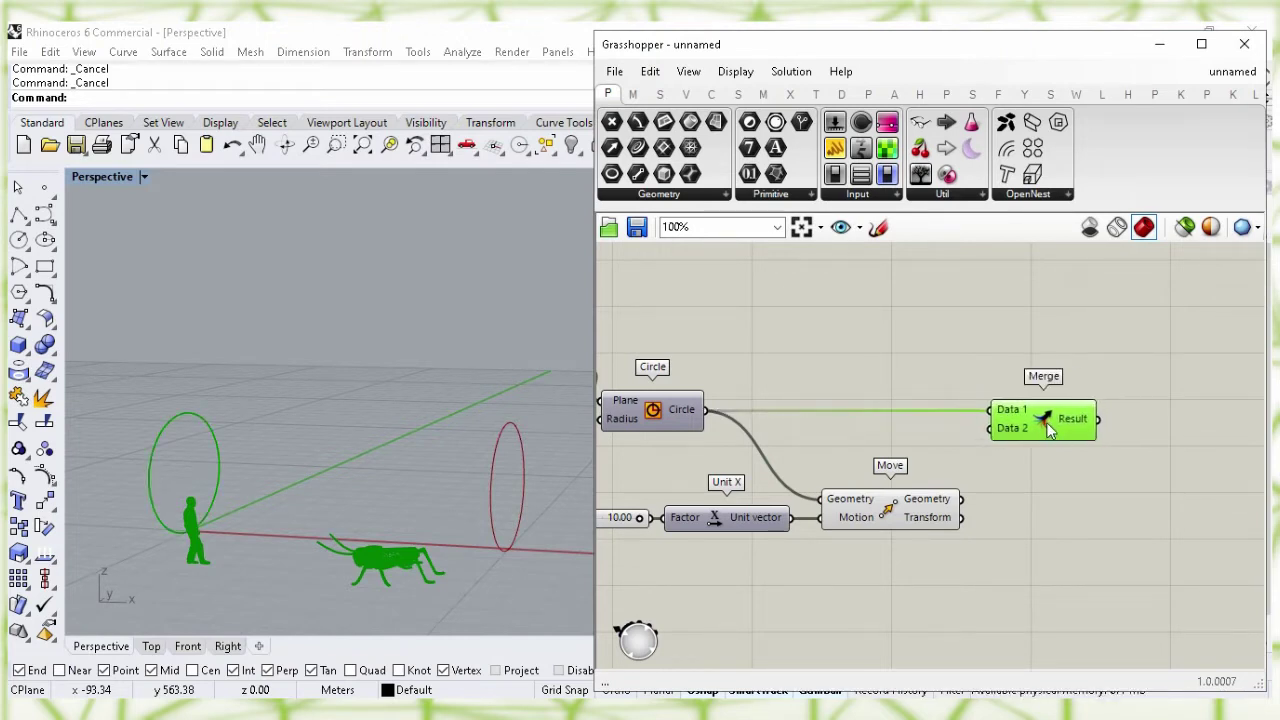
Turn off the preview of the Move component
{"action": "left_click", "coordinate": [887, 524]}
{"action": "right_click", "coordinate": [887, 511]}
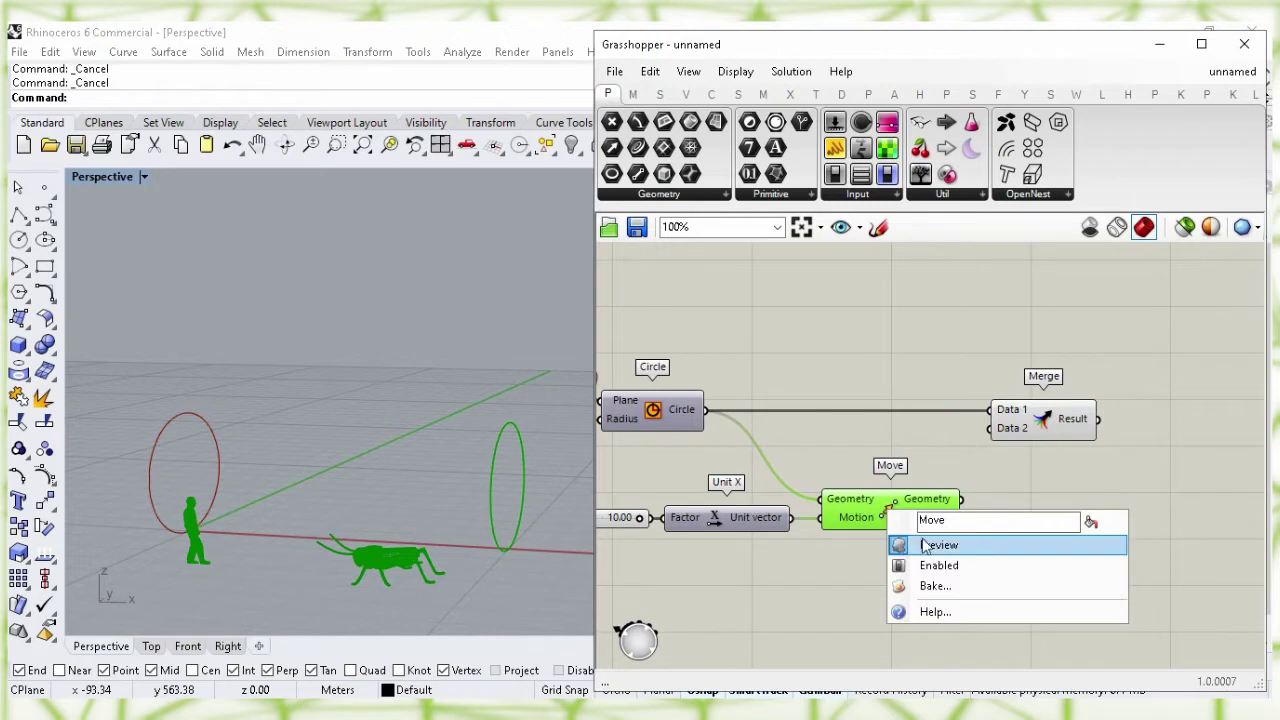
{"action": "left_click", "coordinate": [1087, 546]}
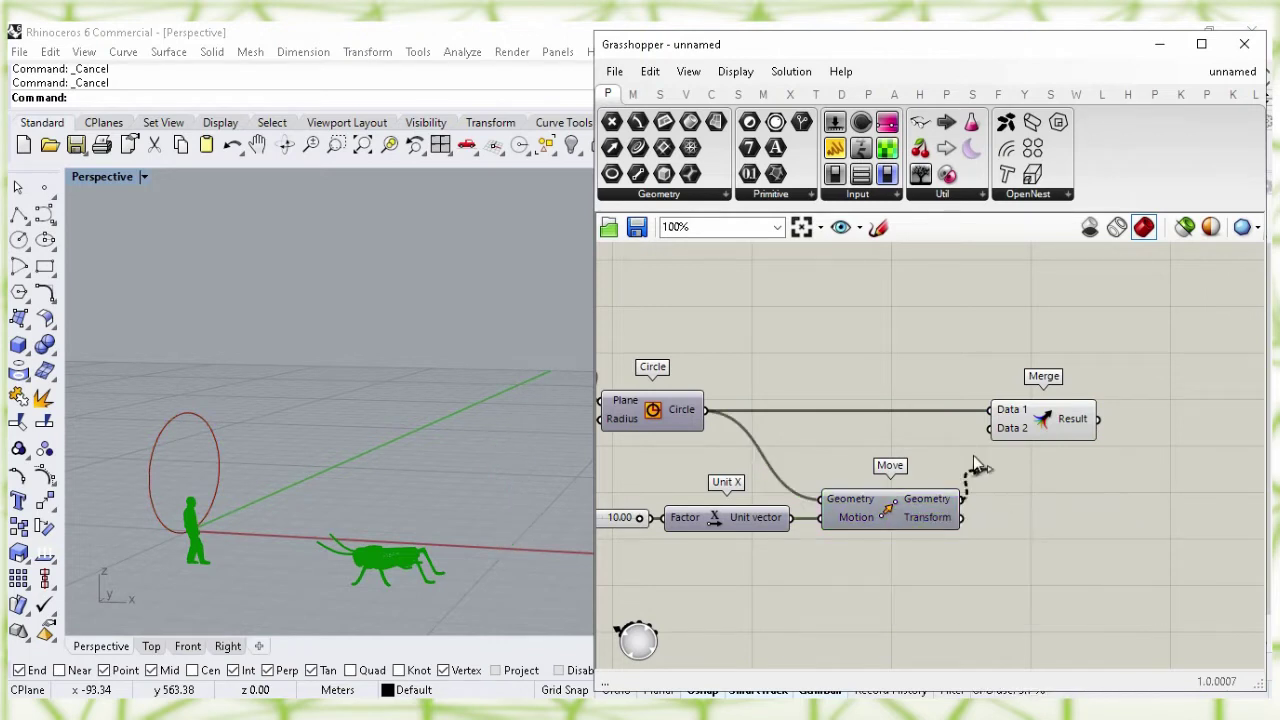
Wire Move's Geometry output to Merge's Data 2 input and add a Divide Curve component after Merge
{"action": "left_click_drag", "start_coordinate": [984, 436], "coordinate": [1036, 428]}
{"action": "left_click", "coordinate": [1128, 472]}
{"action": "right_click_drag", "start_coordinate": [1128, 472], "coordinate": [753, 444]}
{"action": "double_click", "coordinate": [841, 443]}
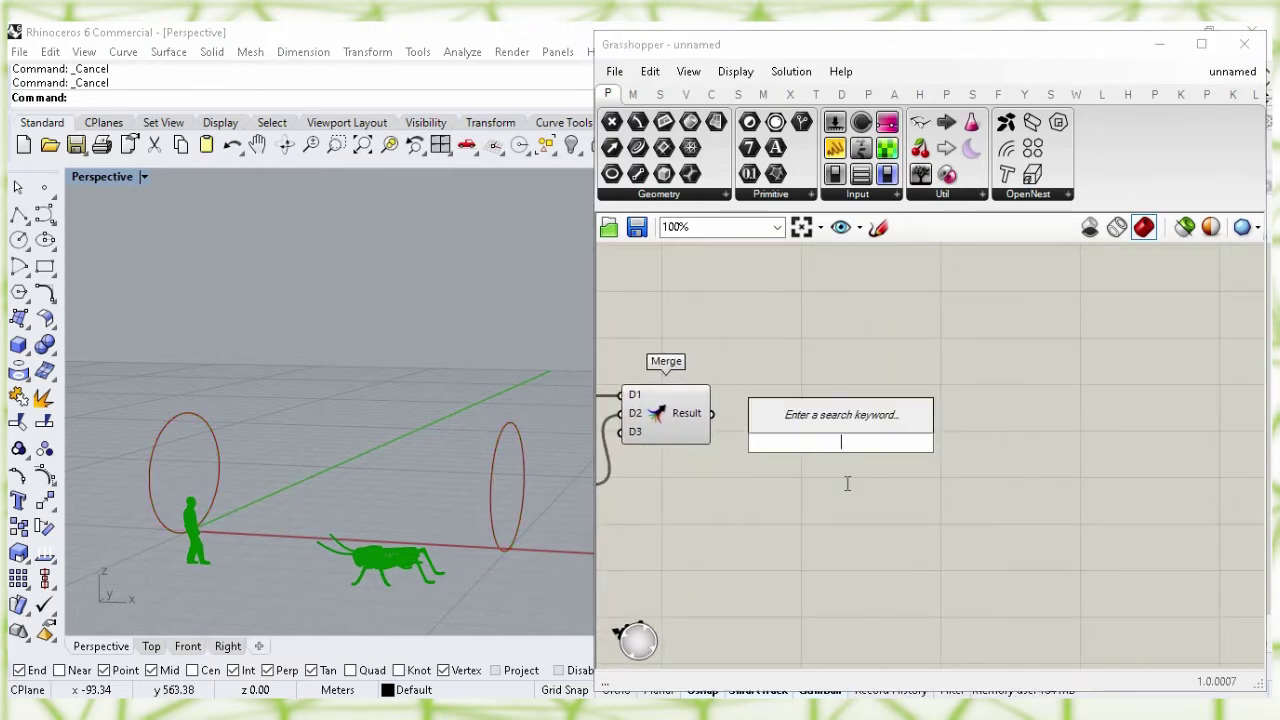
{"action": "type", "text": "divide"}
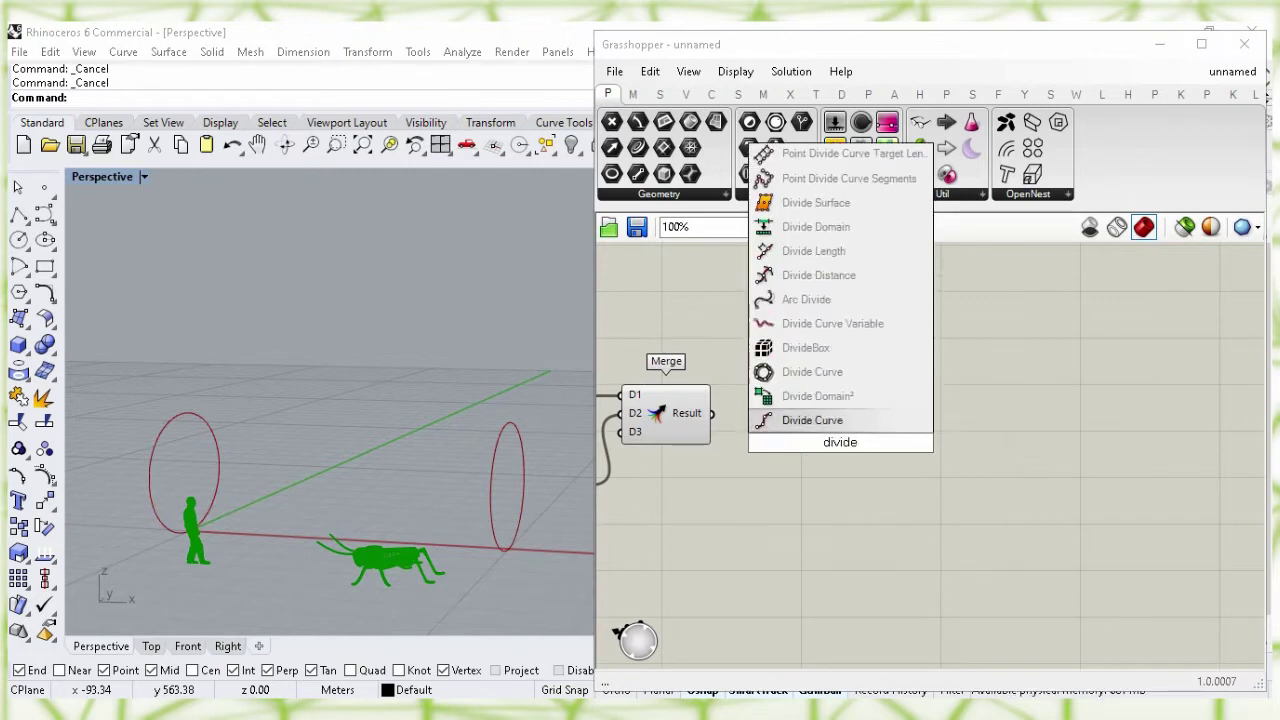
{"action": "left_click", "coordinate": [857, 421]}
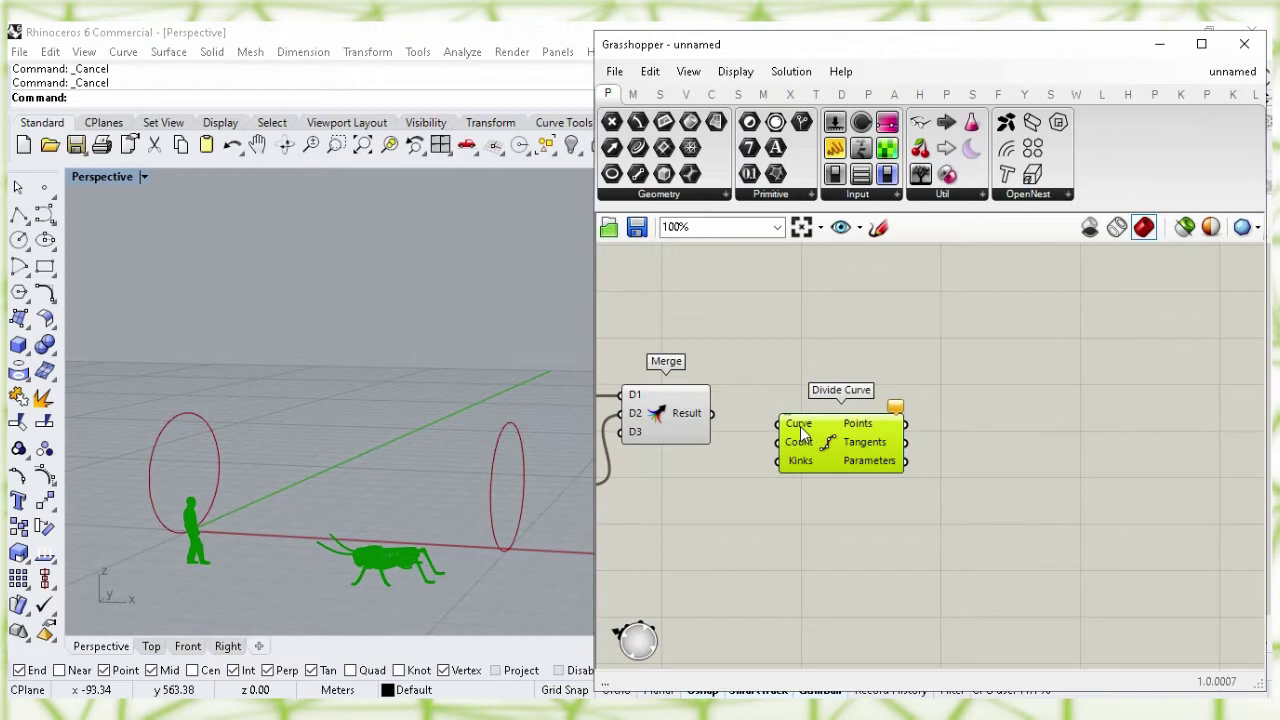
Turn off Merge's preview and wire its Result output to Divide Curve's Curve input
{"action": "left_click", "coordinate": [667, 406]}
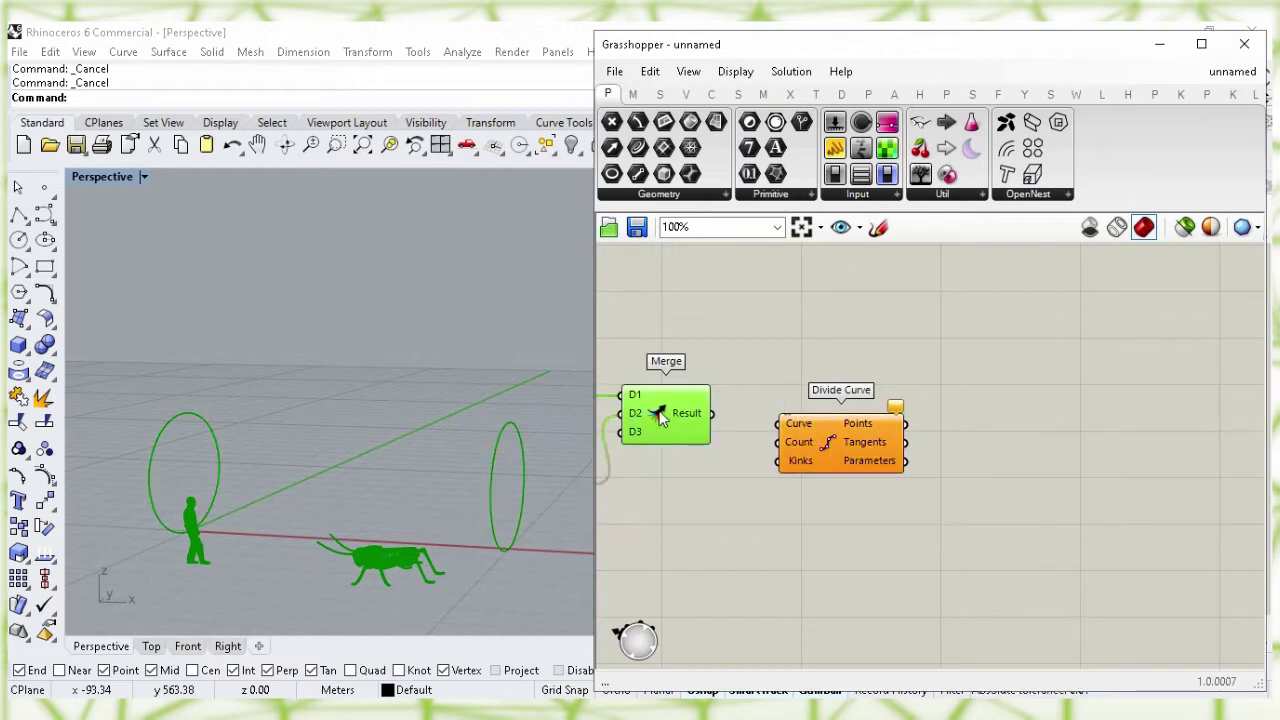
{"action": "right_click", "coordinate": [660, 418]}
{"action": "left_click", "coordinate": [705, 446]}
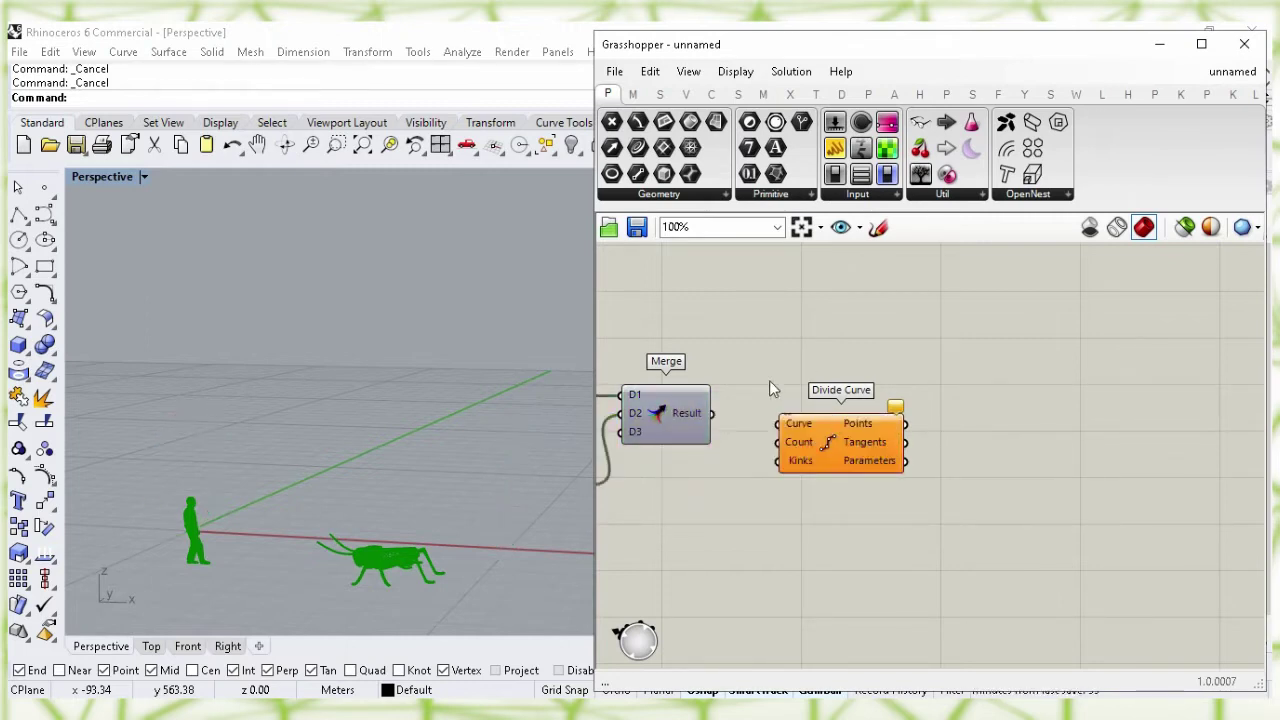
{"action": "left_click_drag", "start_coordinate": [712, 413], "coordinate": [779, 423]}
{"action": "left_click", "coordinate": [834, 424]}
{"action": "left_click_drag", "start_coordinate": [850, 448], "coordinate": [883, 493]}
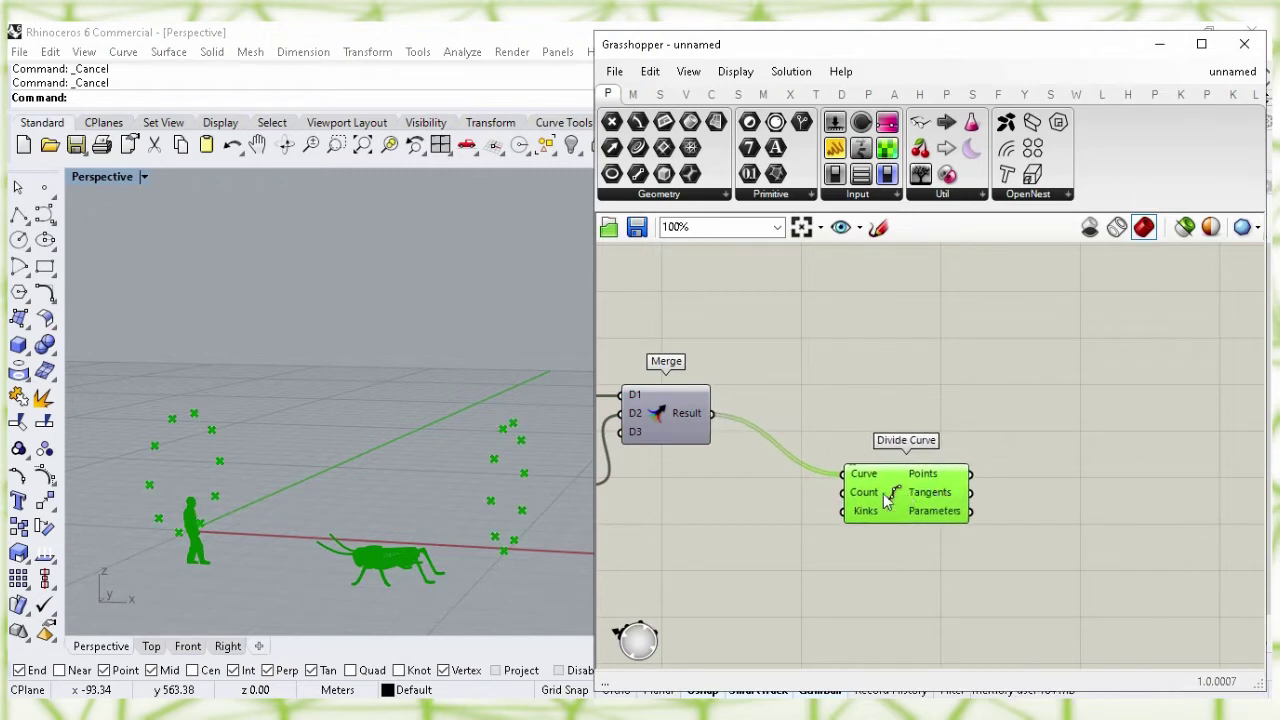
Create a number slider with the value 18 and wire it to Divide Curve's Count input
{"action": "left_click", "coordinate": [739, 506]}
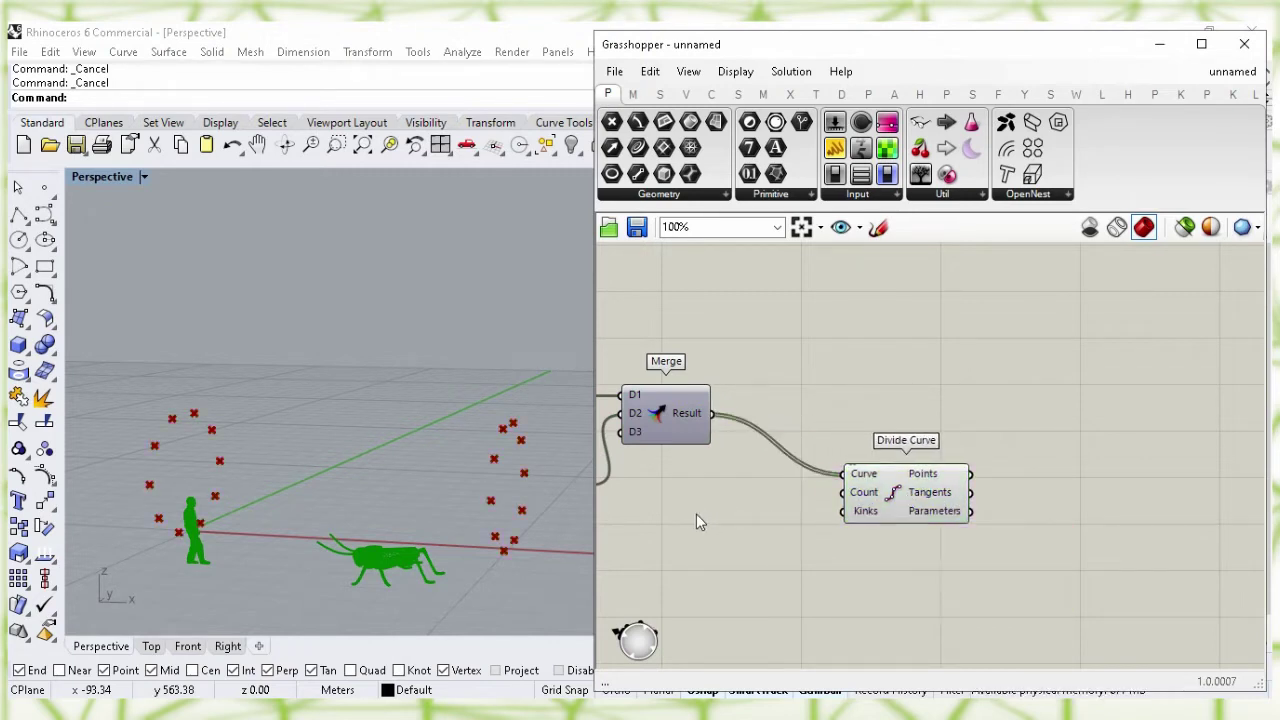
{"action": "double_click", "coordinate": [696, 513]}
{"action": "type", "text": "18"}
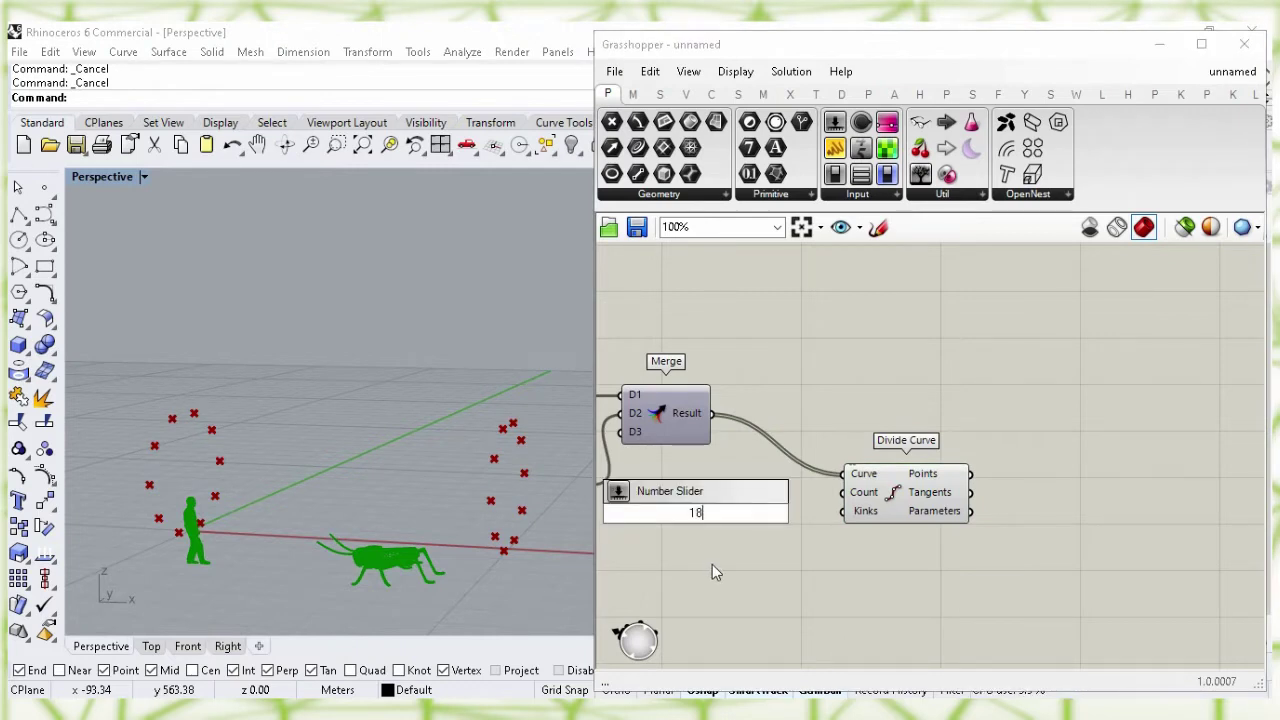
{"action": "key", "text": "Return"}
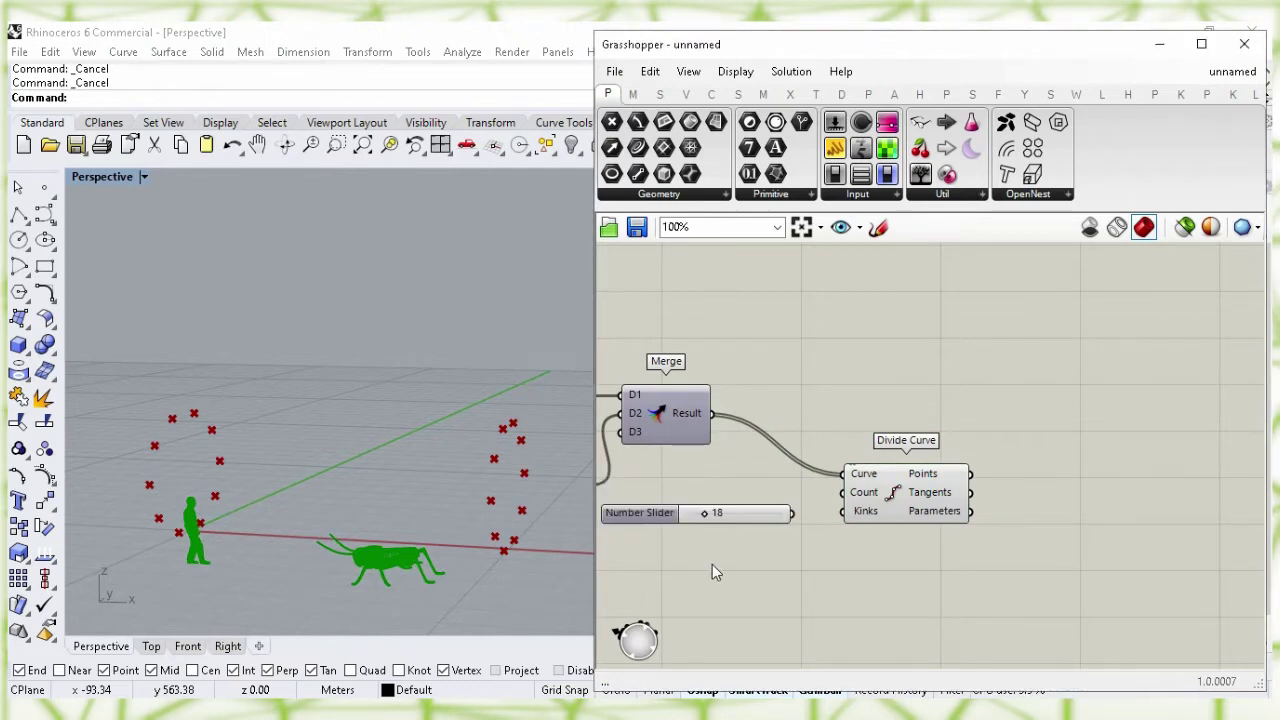
{"action": "left_click_drag", "start_coordinate": [760, 508], "coordinate": [843, 492]}
{"action": "left_click", "coordinate": [806, 535]}
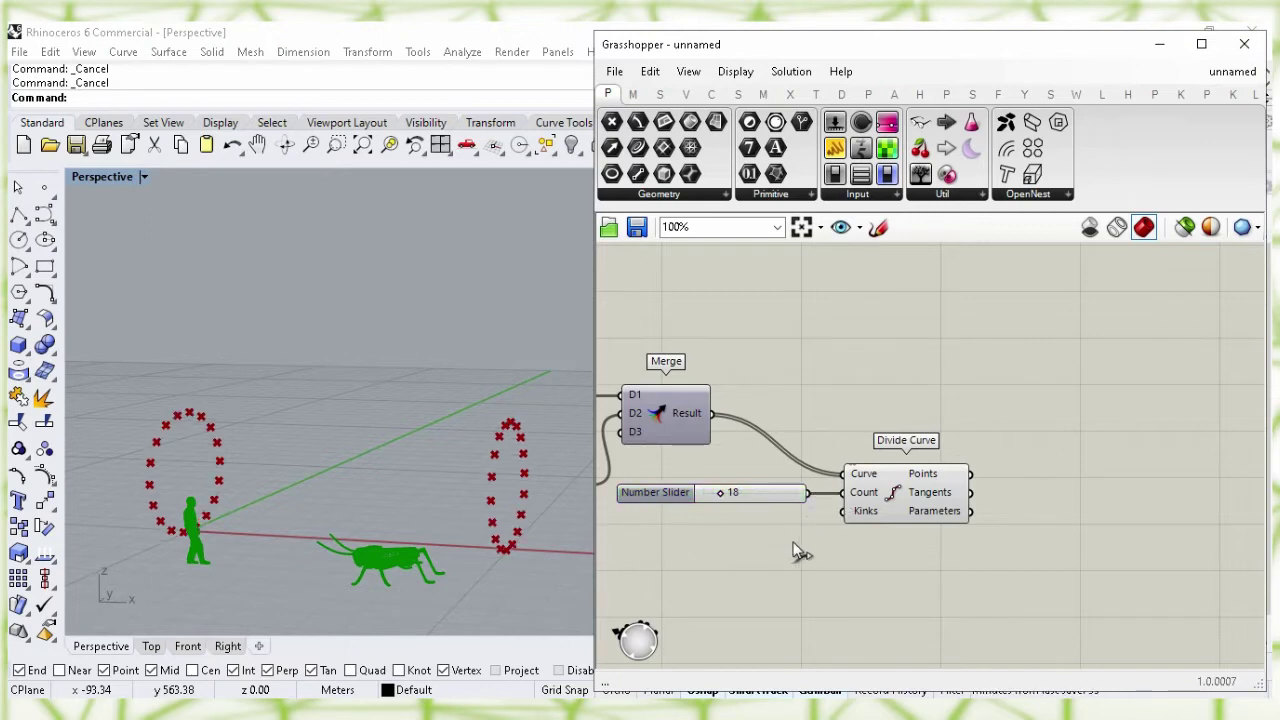
{"action": "left_click", "coordinate": [917, 507]}
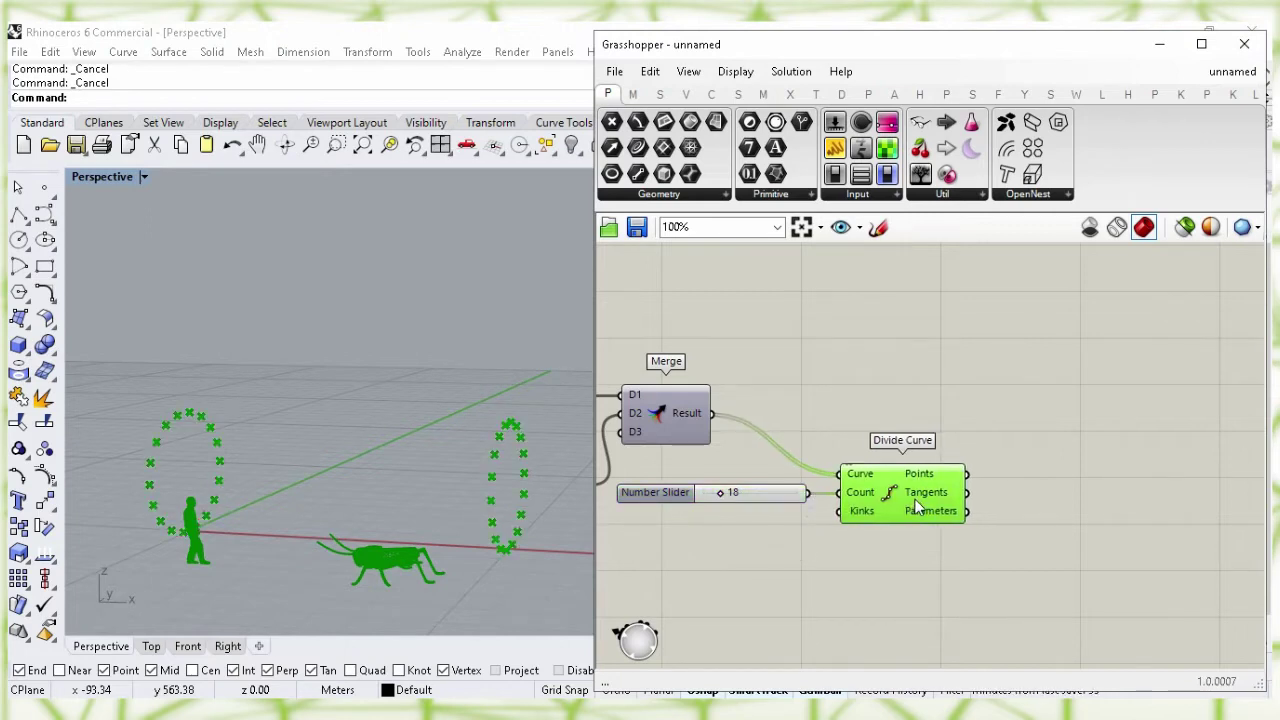
Add an Explode Tree component after Divide Curve
{"action": "left_click", "coordinate": [1050, 418]}
{"action": "right_click_drag", "start_coordinate": [1071, 408], "coordinate": [843, 383]}
{"action": "mouse_move", "coordinate": [684, 457]}
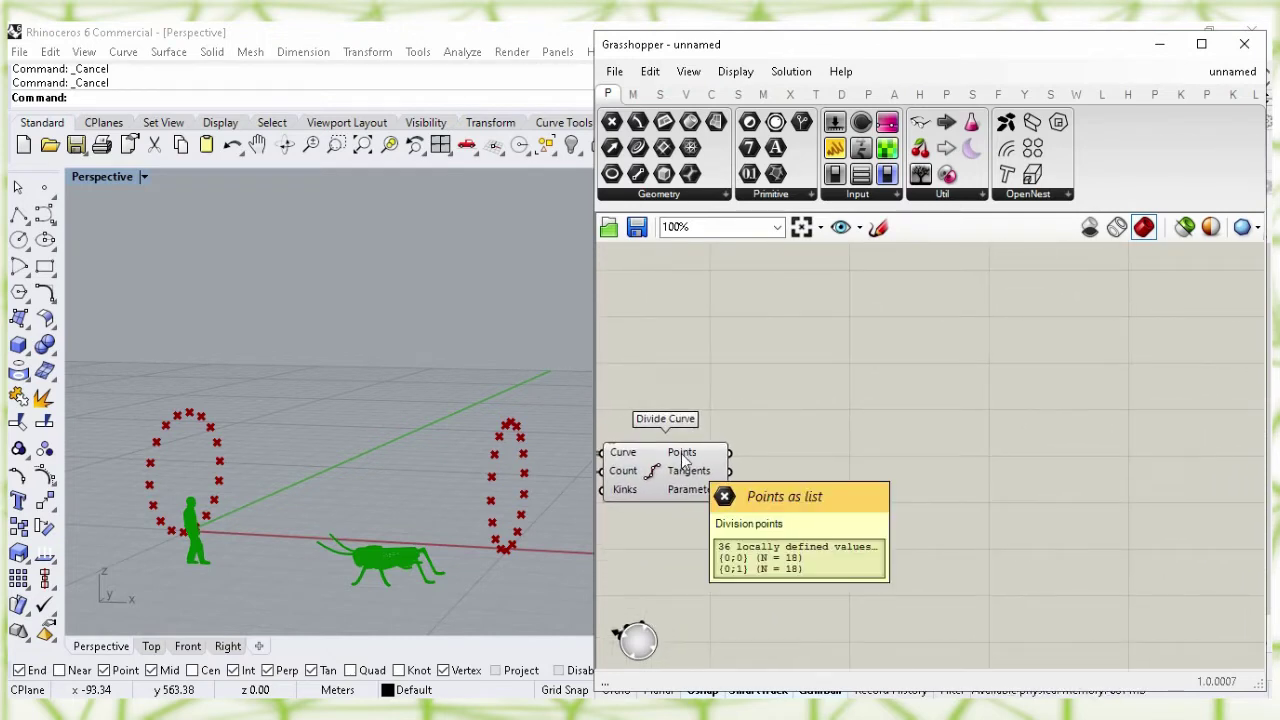
{"action": "double_click", "coordinate": [892, 475]}
{"action": "type", "text": "explode "}
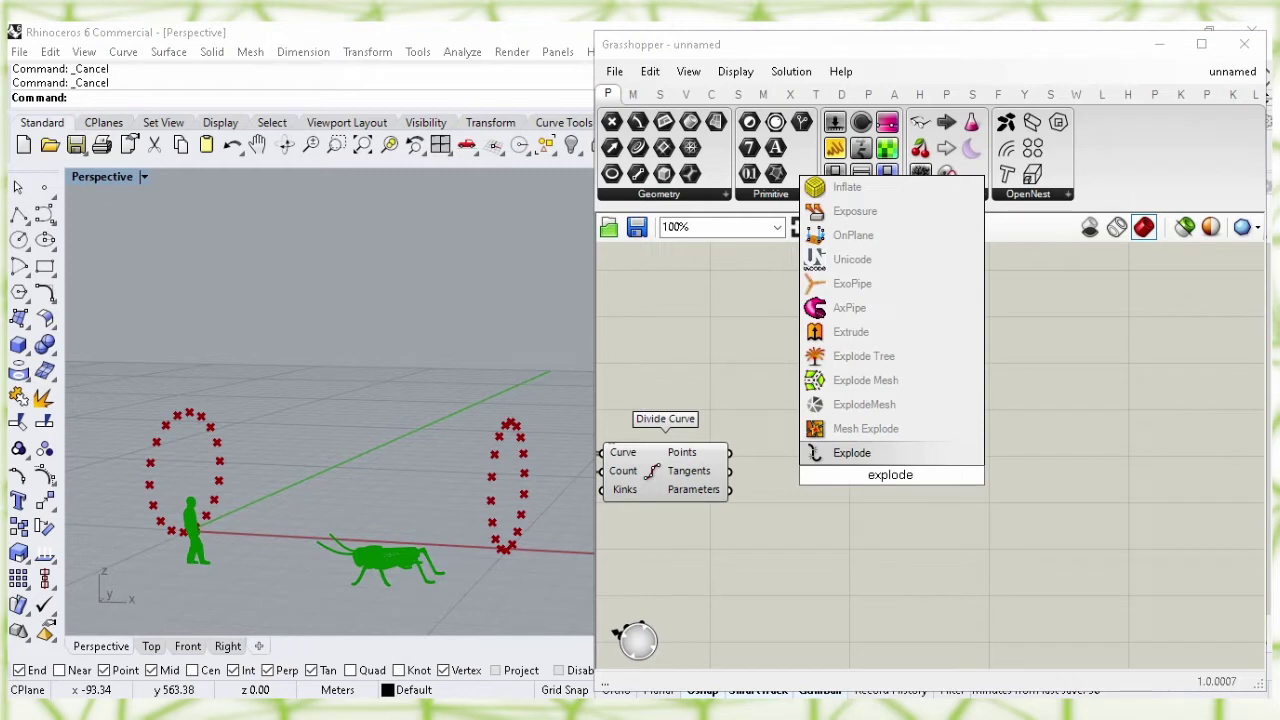
{"action": "type", "text": "t"}
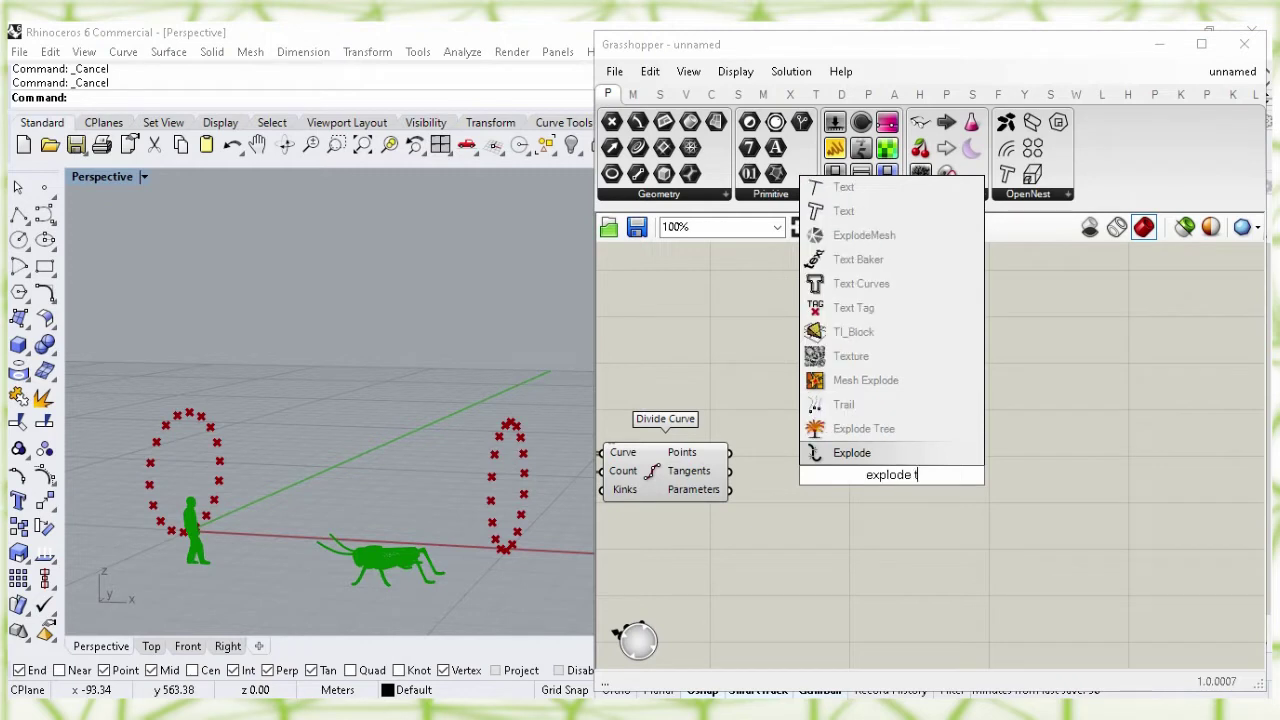
{"action": "left_click", "coordinate": [975, 429]}
{"action": "left_click", "coordinate": [857, 484]}
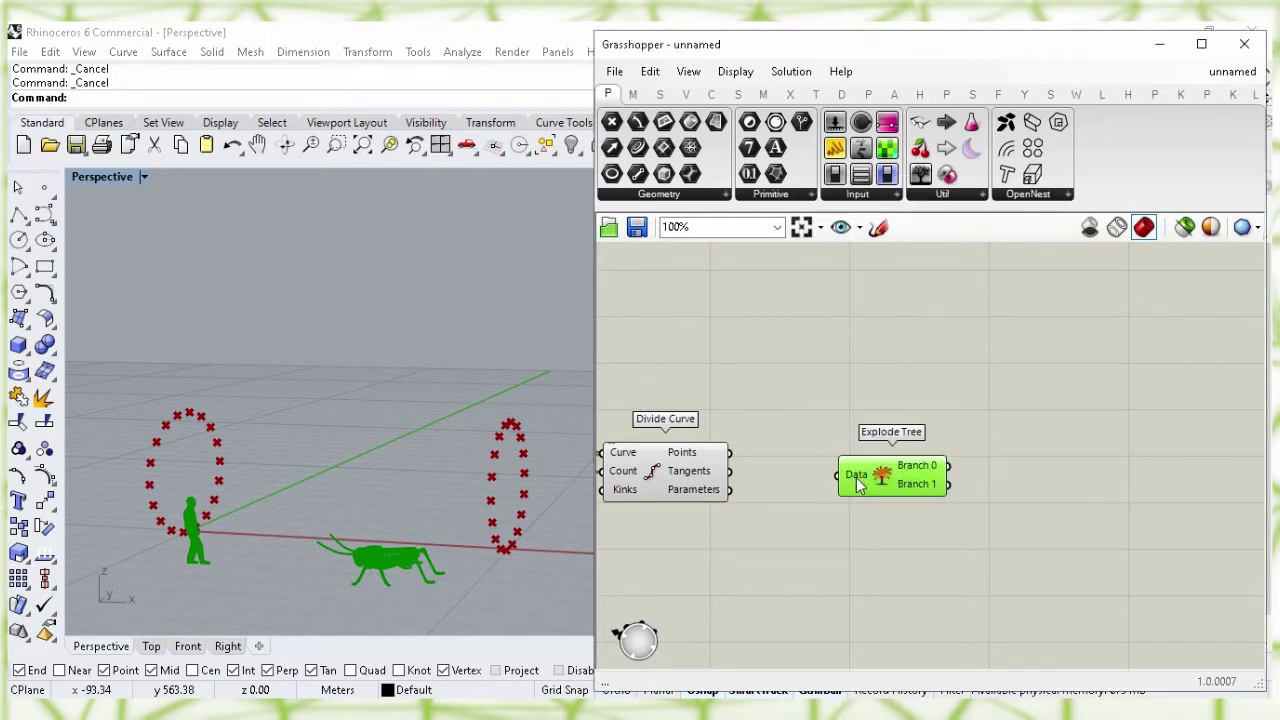
Turn off Divide Curve's preview and wire its Points output to Explode Tree's Data input
{"action": "left_click", "coordinate": [786, 418]}
{"action": "left_click", "coordinate": [650, 470]}
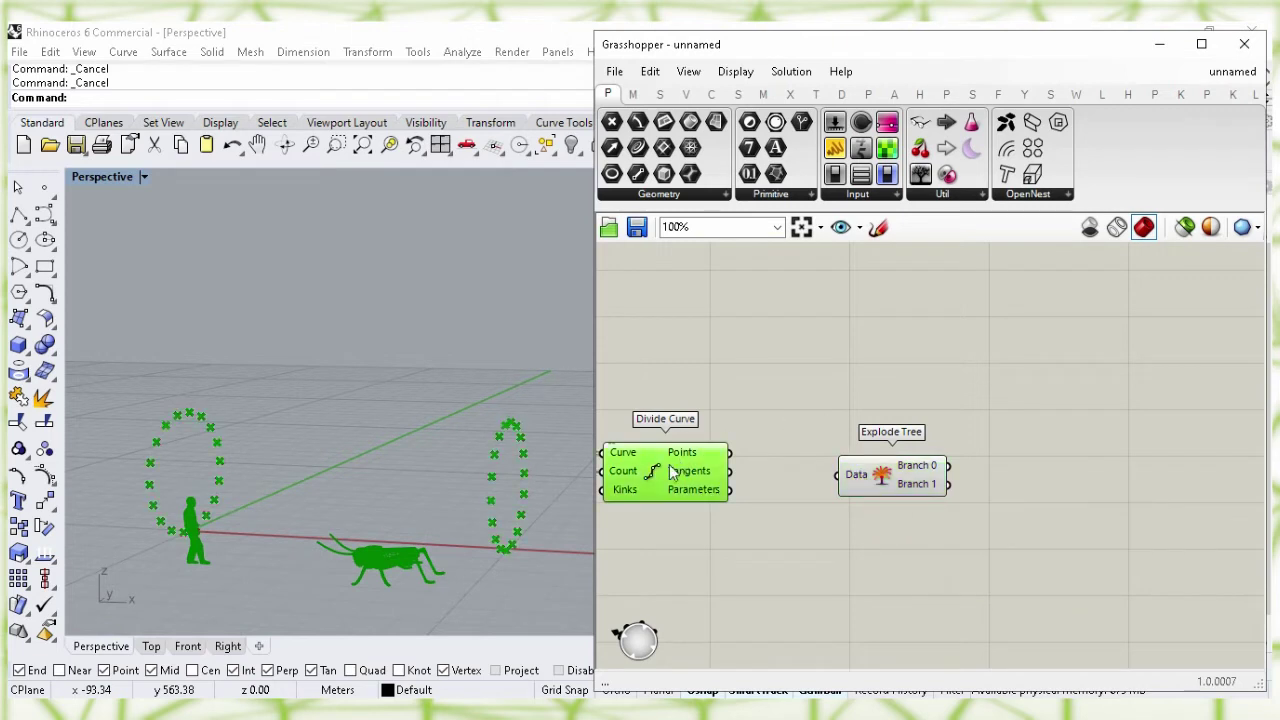
{"action": "right_click", "coordinate": [650, 470]}
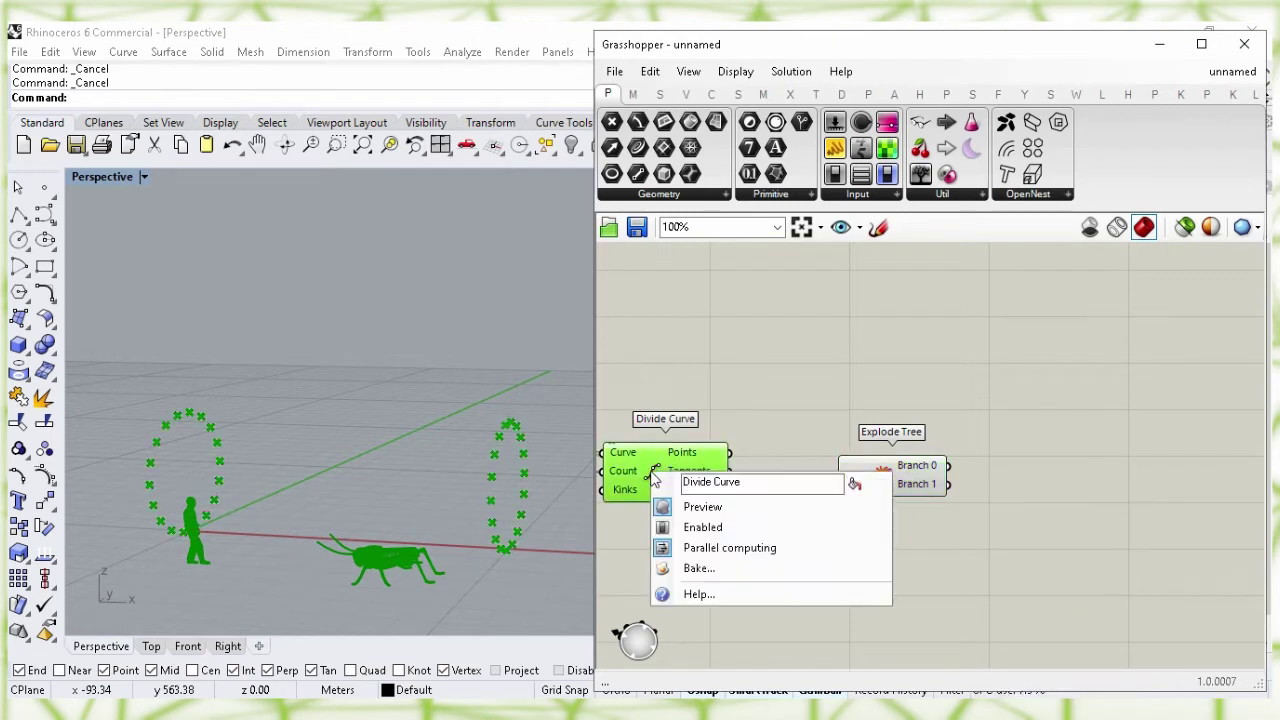
{"action": "left_click", "coordinate": [800, 510]}
{"action": "left_click", "coordinate": [800, 507]}
{"action": "left_click_drag", "start_coordinate": [731, 458], "coordinate": [788, 464]}
{"action": "left_click", "coordinate": [868, 470]}
{"action": "left_click", "coordinate": [873, 511]}
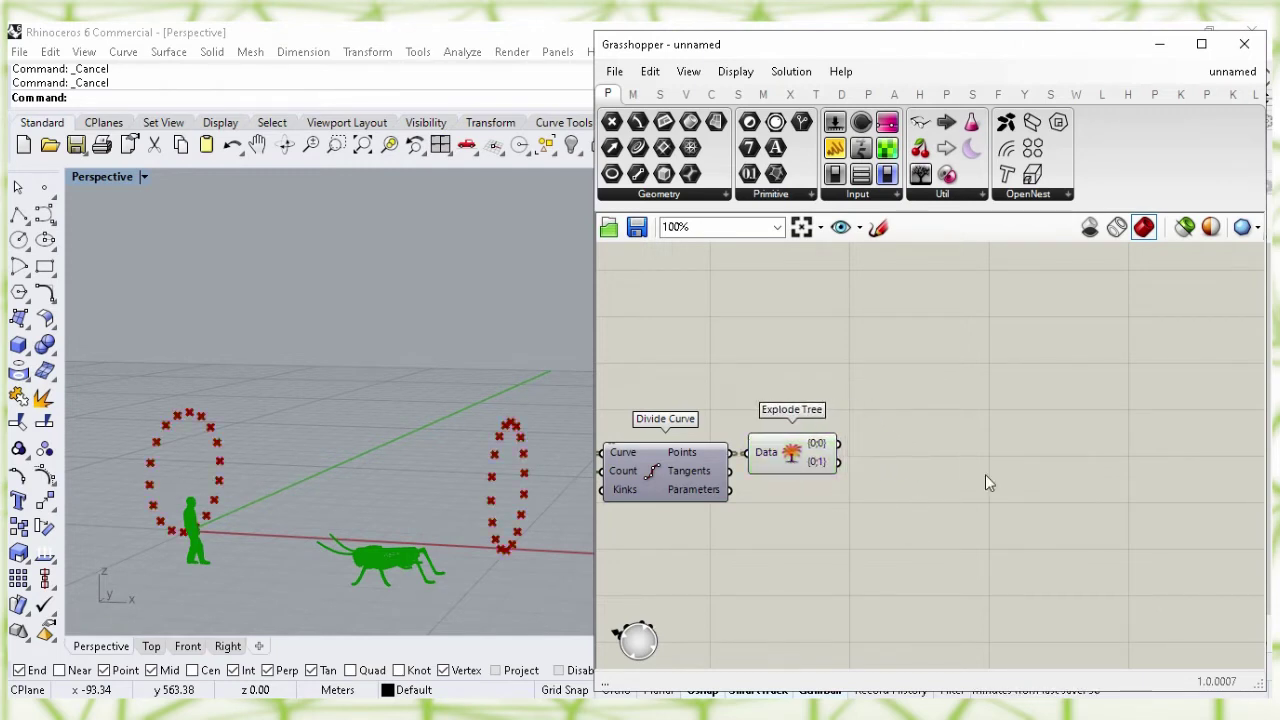
Add a two-point Line component and wire Explode Tree's {0;0} output to its Start Point input
{"action": "double_click", "coordinate": [1016, 471]}
{"action": "type", "text": "line"}
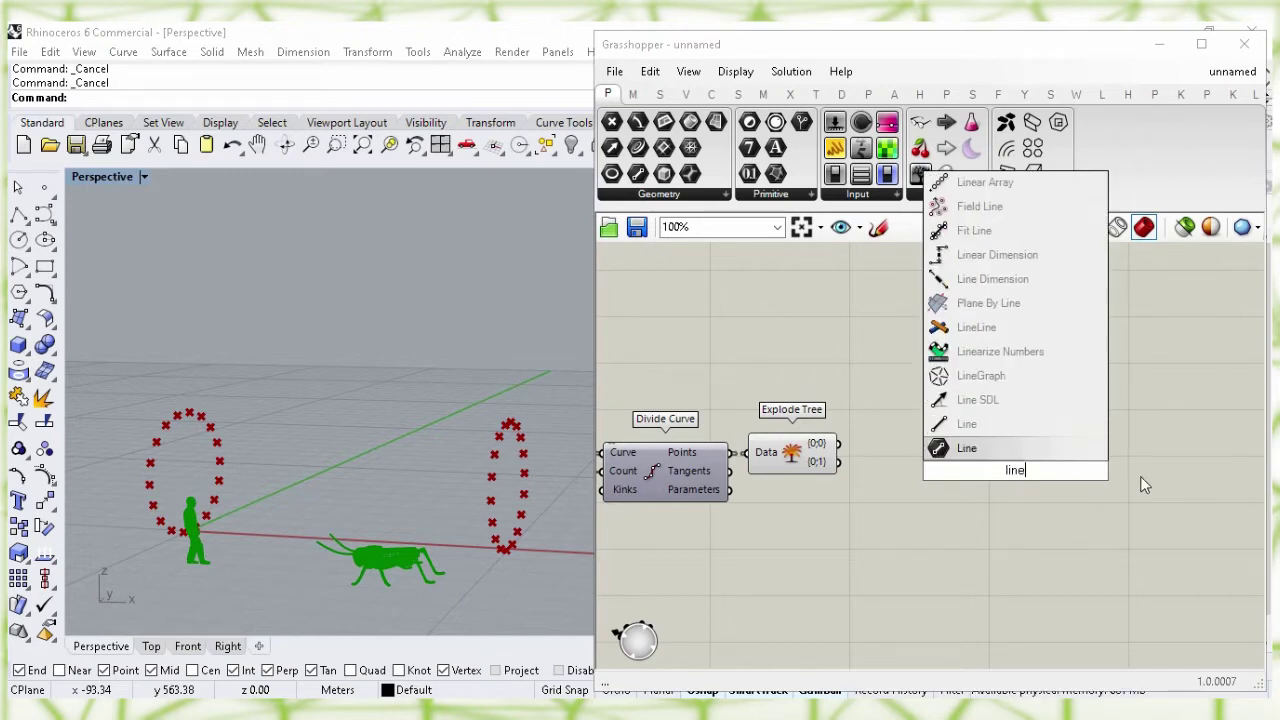
{"action": "left_click", "coordinate": [1091, 434]}
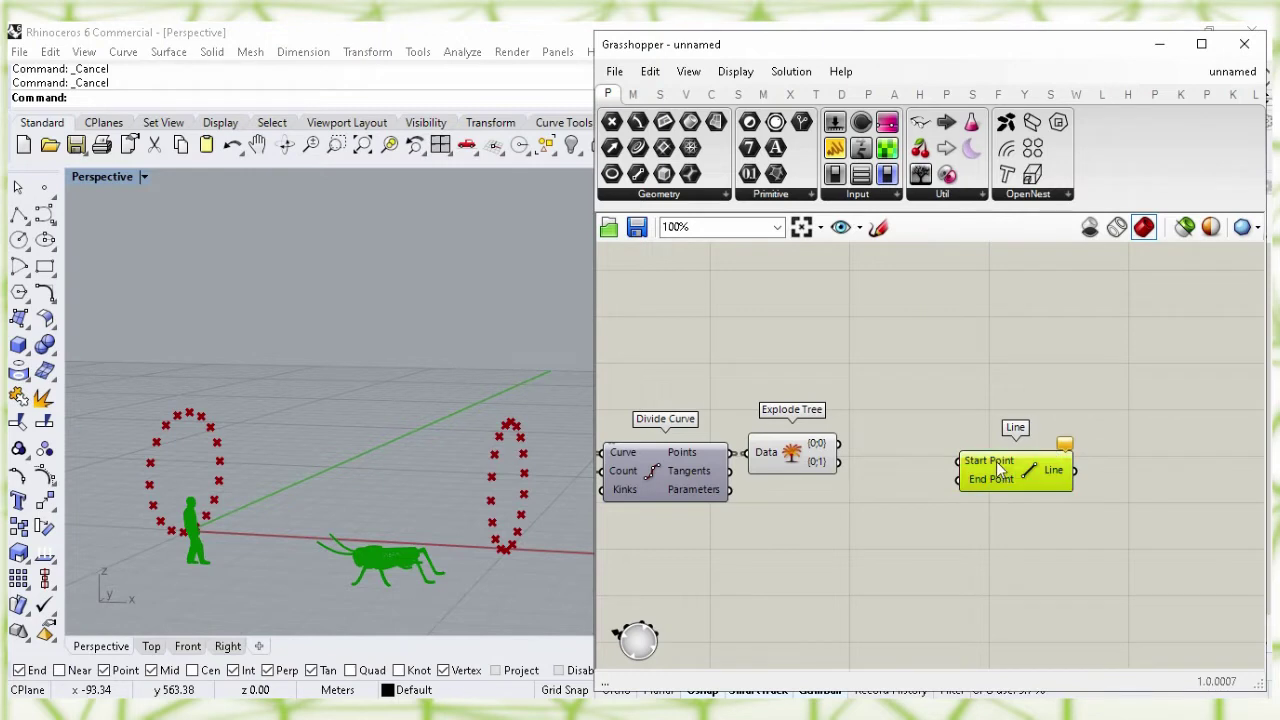
{"action": "left_click", "coordinate": [940, 410]}
{"action": "left_click", "coordinate": [813, 447]}
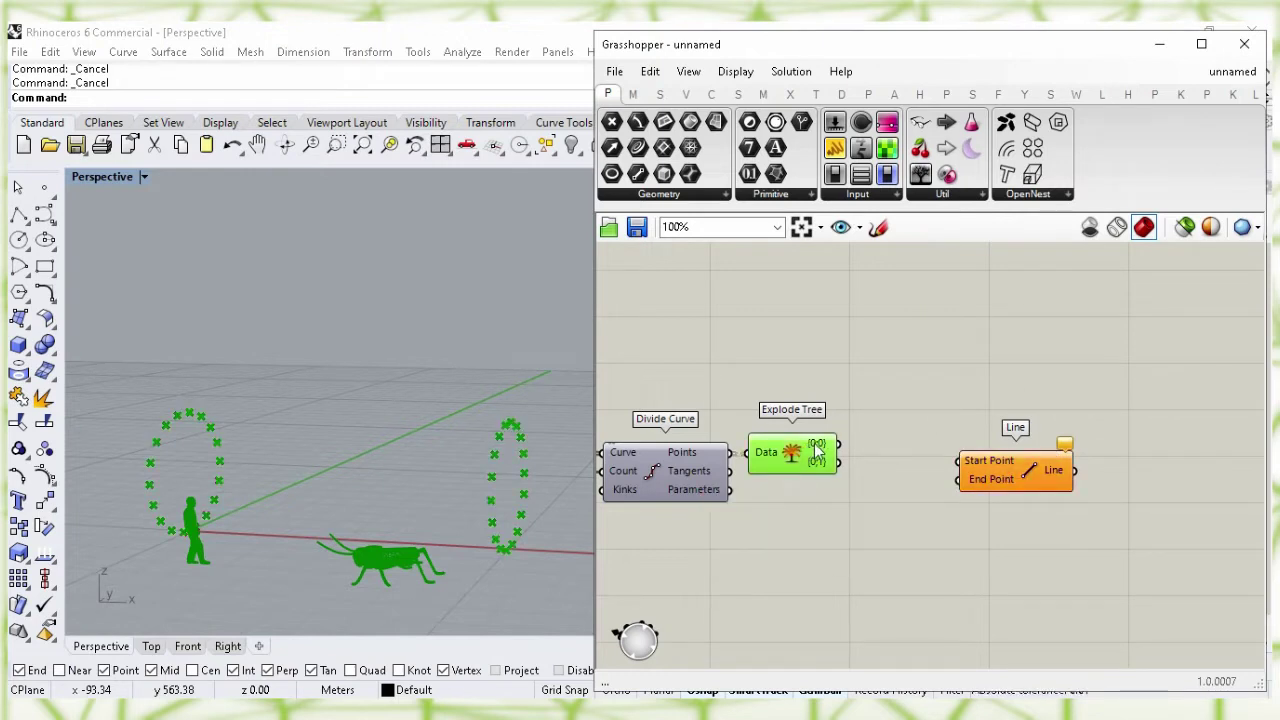
{"action": "left_click_drag", "start_coordinate": [840, 447], "coordinate": [1086, 458]}
{"action": "left_click", "coordinate": [944, 410]}
{"action": "left_click", "coordinate": [1010, 478]}
{"action": "left_click", "coordinate": [1080, 512]}
Turn off the preview of the Explode Tree component
{"action": "right_click_drag", "start_coordinate": [1079, 510], "coordinate": [933, 490]}
{"action": "left_click", "coordinate": [650, 450]}
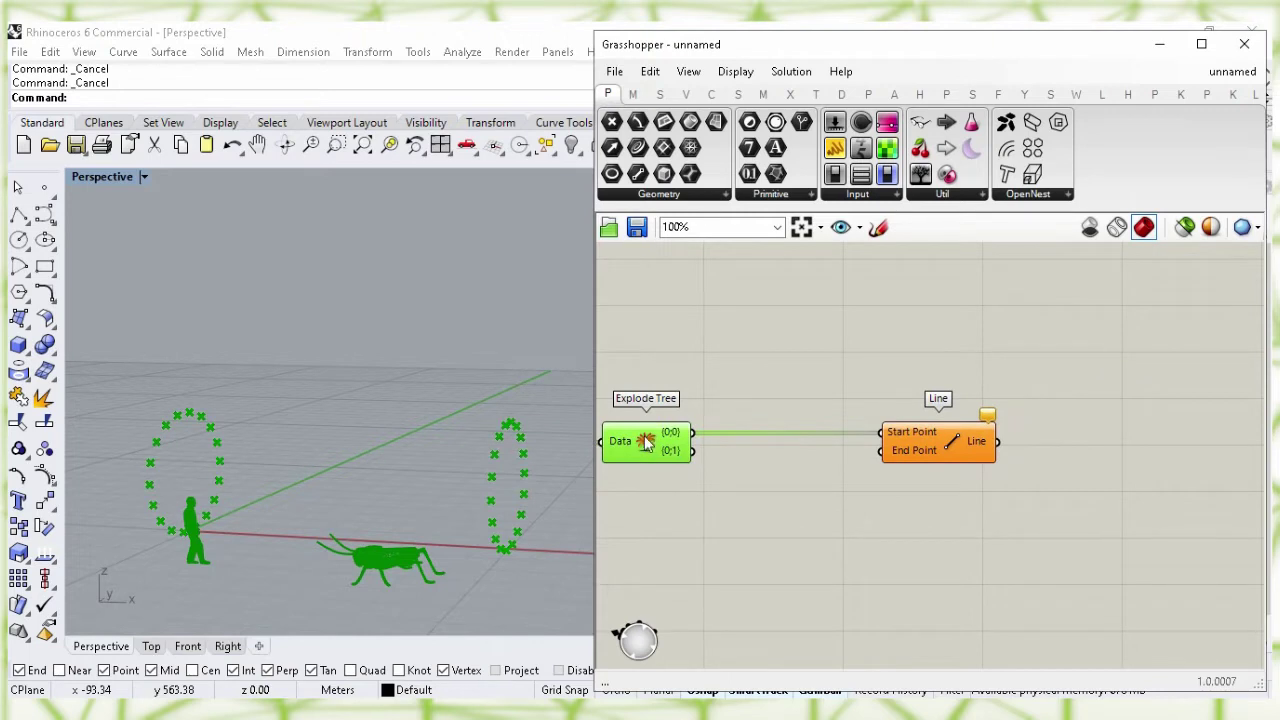
{"action": "right_click", "coordinate": [645, 443]}
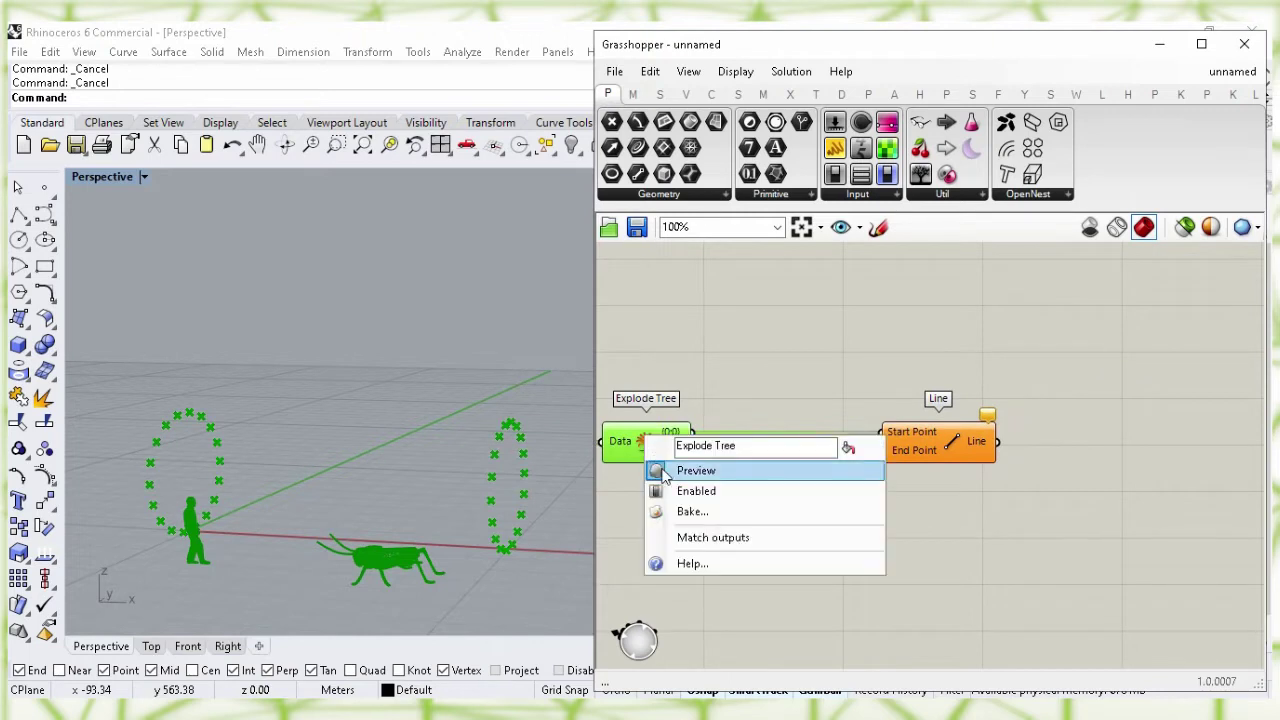
{"action": "left_click", "coordinate": [843, 479]}
{"action": "left_click", "coordinate": [822, 506]}
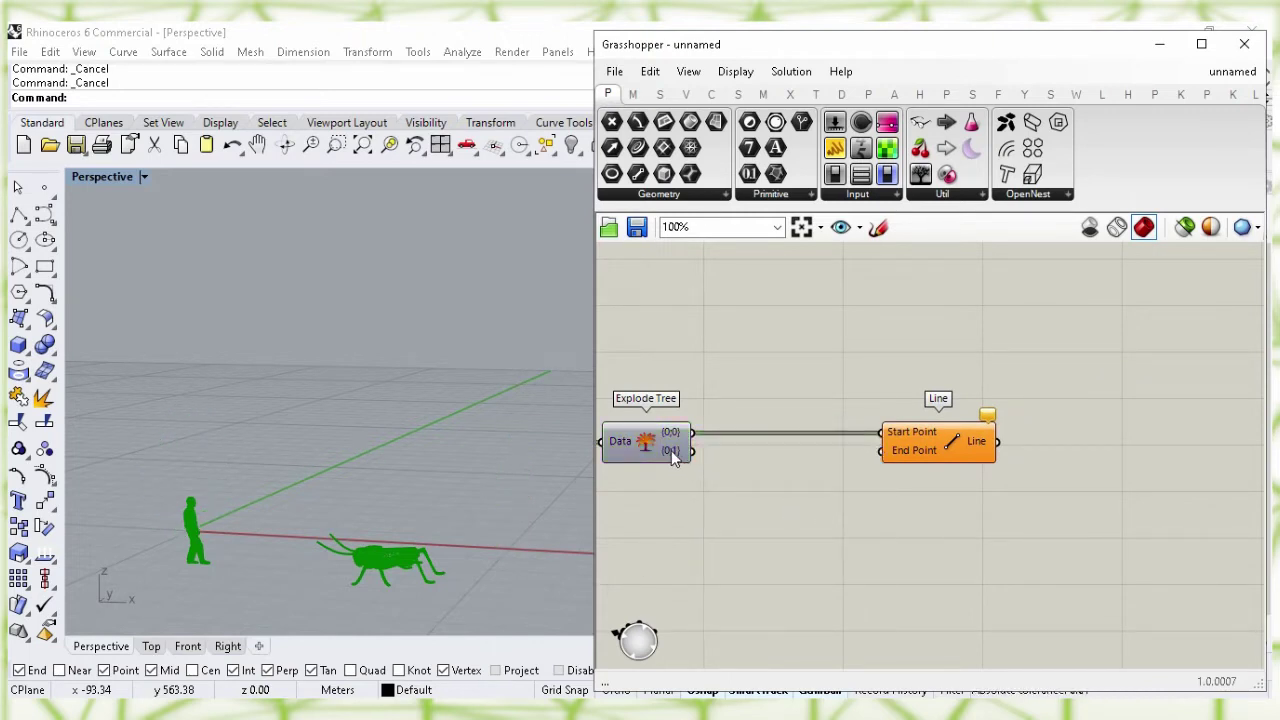
Add a Shift List component below the wire and connect Explode Tree's {0;1} output to its List input
{"action": "double_click", "coordinate": [798, 518]}
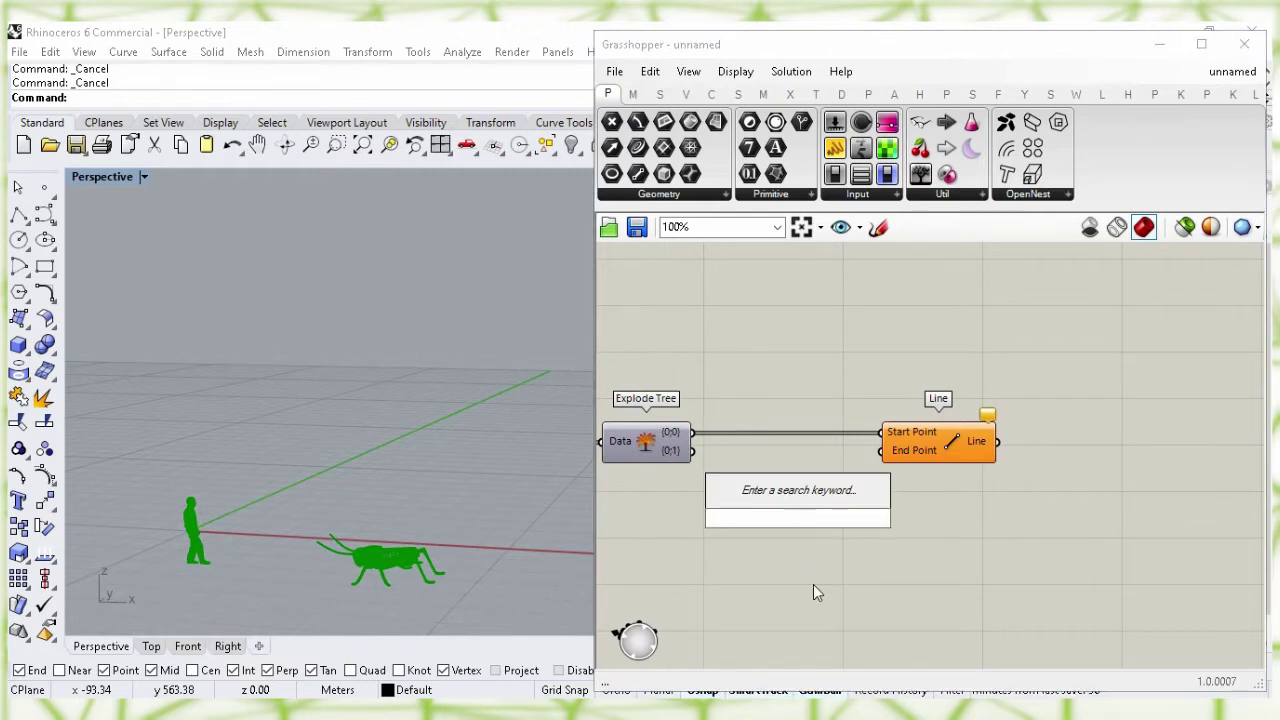
{"action": "type", "text": "shift"}
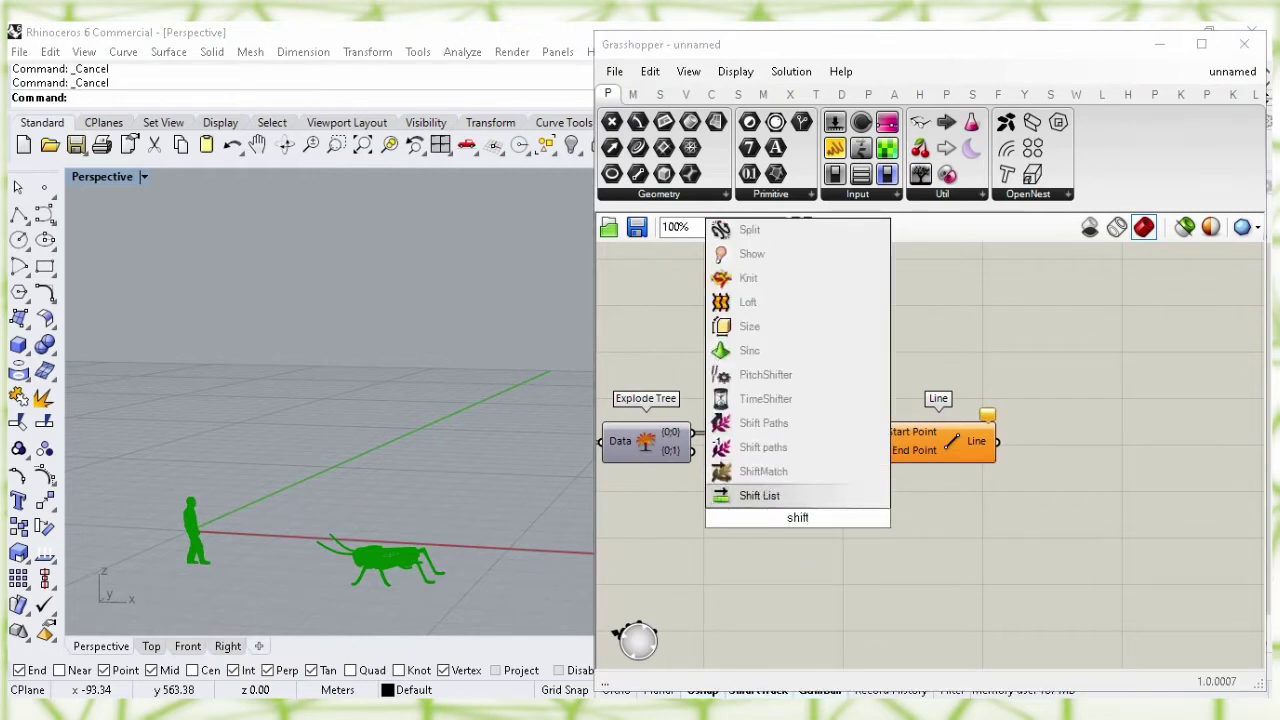
{"action": "left_click", "coordinate": [790, 499]}
{"action": "left_click_drag", "start_coordinate": [805, 522], "coordinate": [789, 501]}
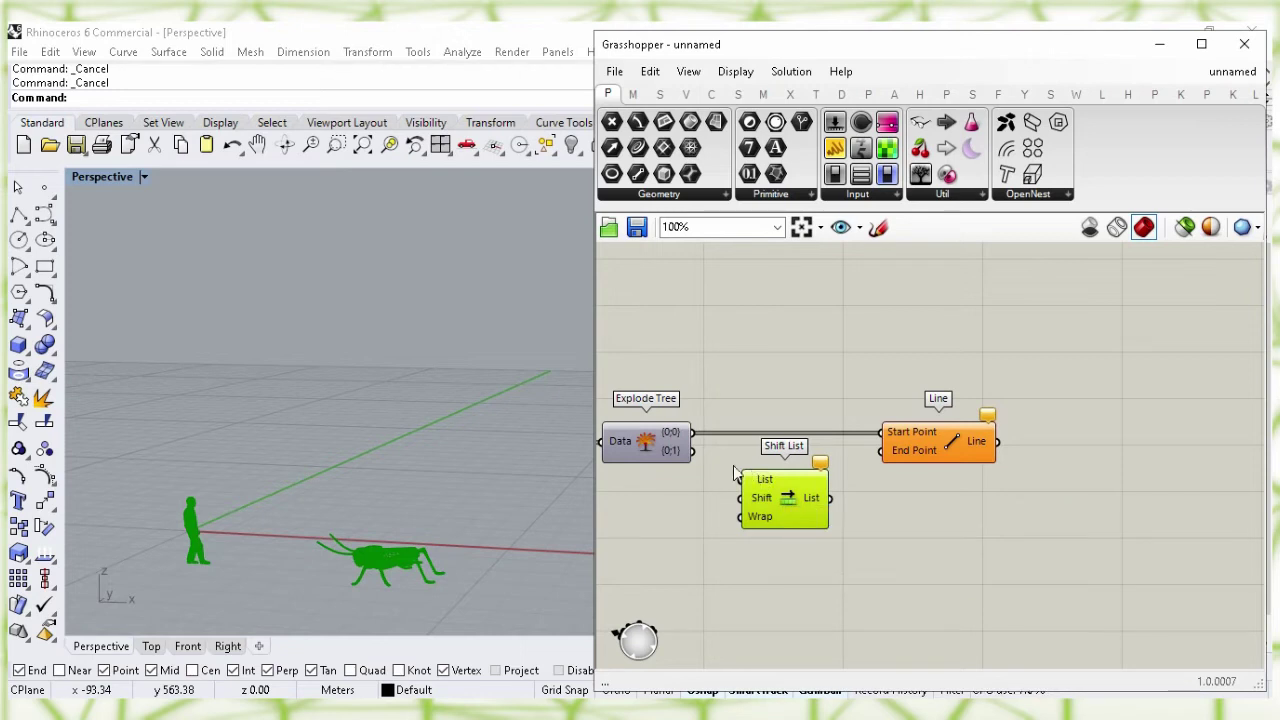
{"action": "left_click_drag", "start_coordinate": [697, 453], "coordinate": [741, 480]}
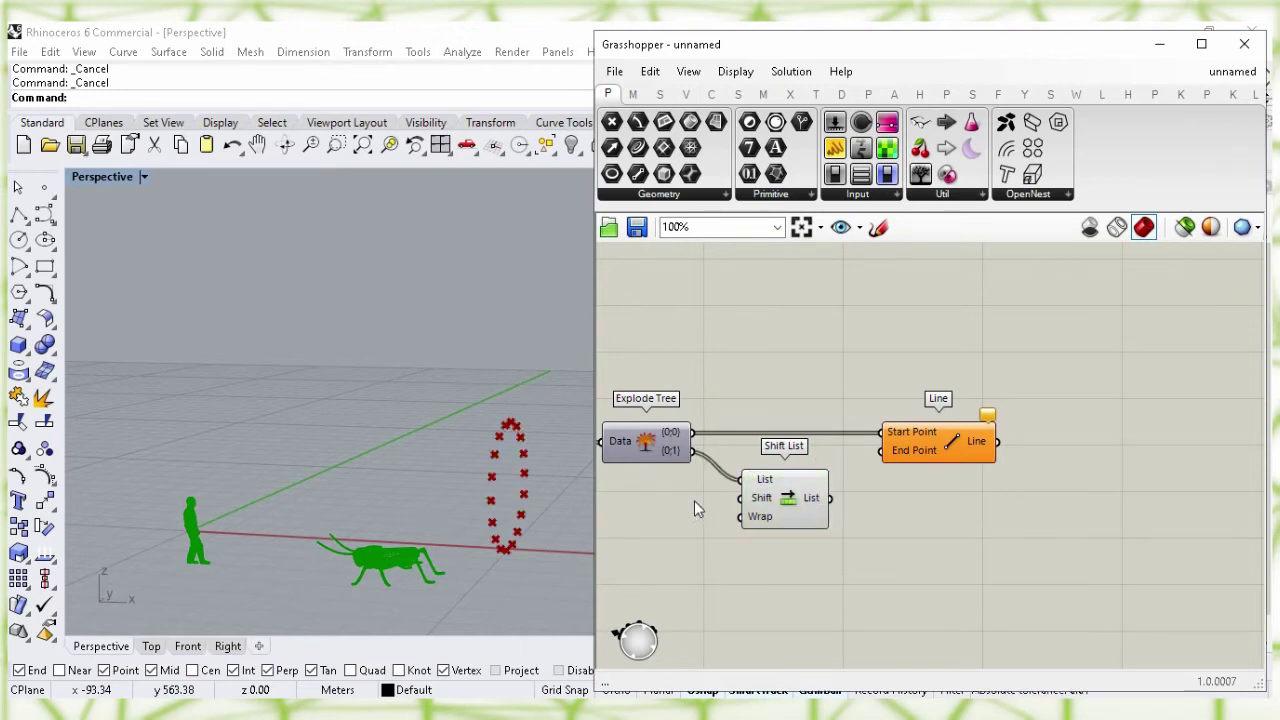
Create a number slider with the value 5, wire it to Shift List's Shift input, and set it to 7
{"action": "right_click_drag", "start_coordinate": [670, 518], "coordinate": [815, 514]}
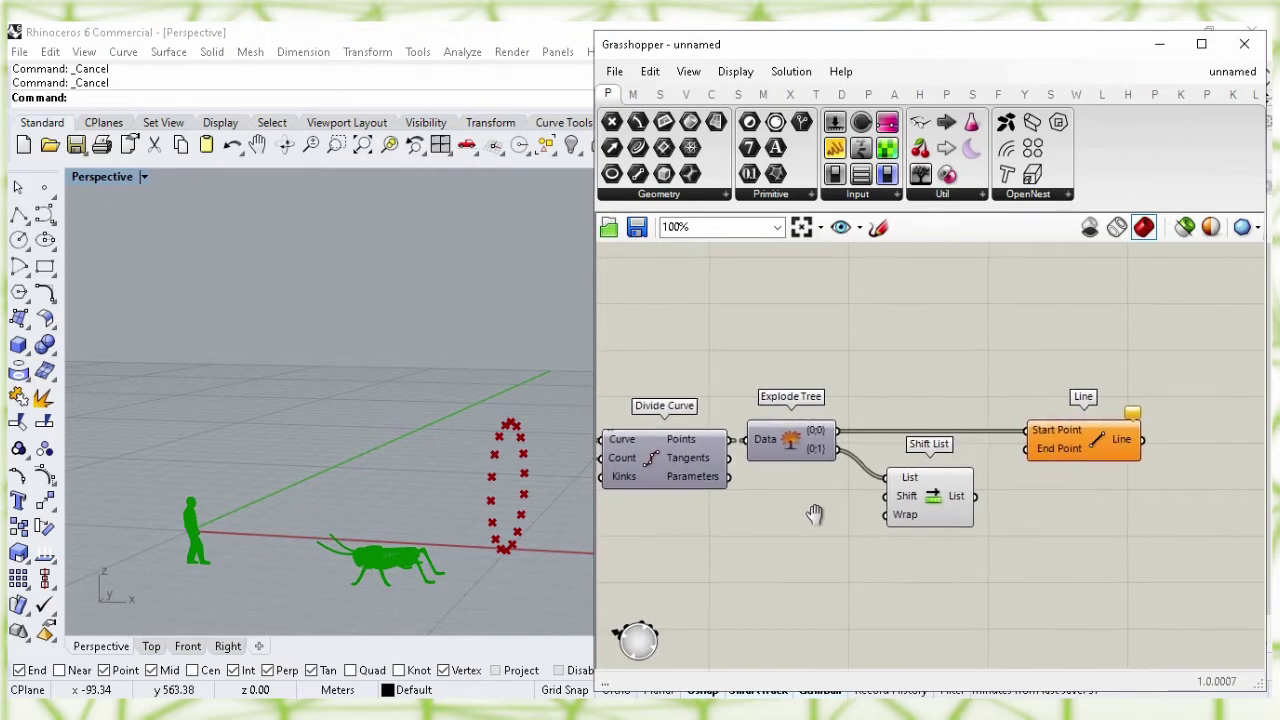
{"action": "double_click", "coordinate": [779, 549]}
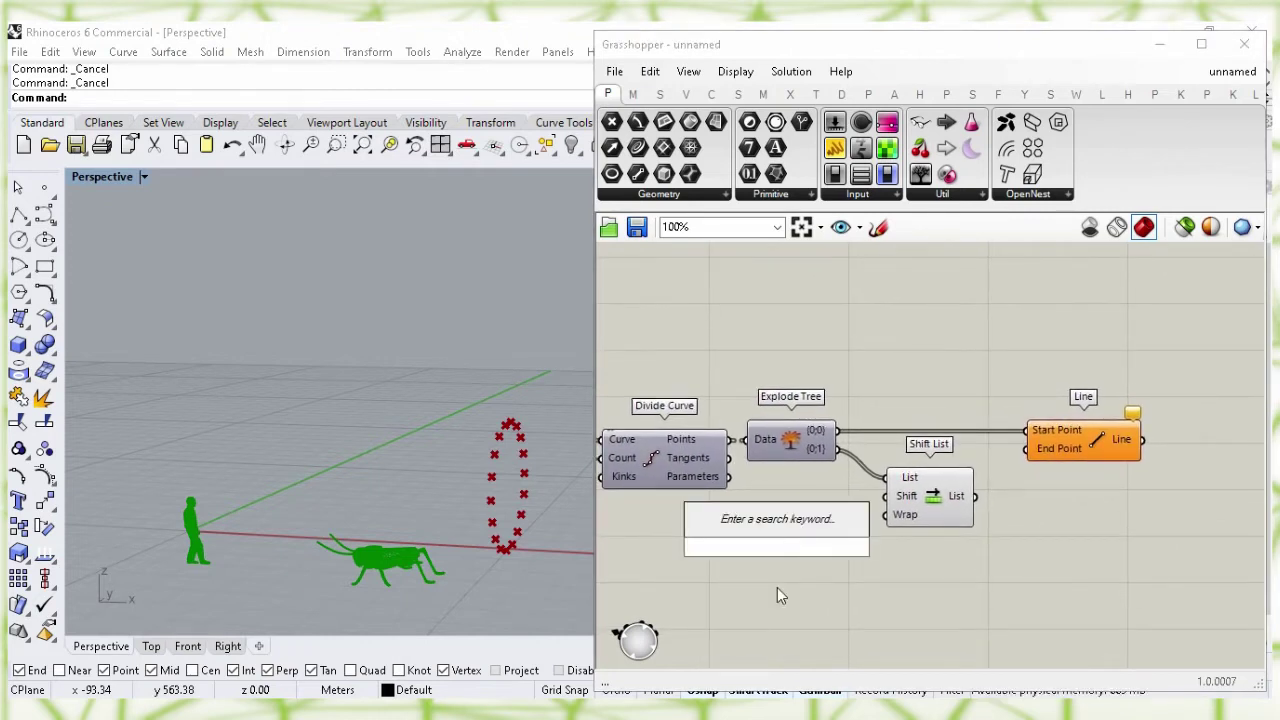
{"action": "type", "text": "5"}
{"action": "key", "text": "Return"}
{"action": "left_click_drag", "start_coordinate": [783, 549], "coordinate": [720, 518]}
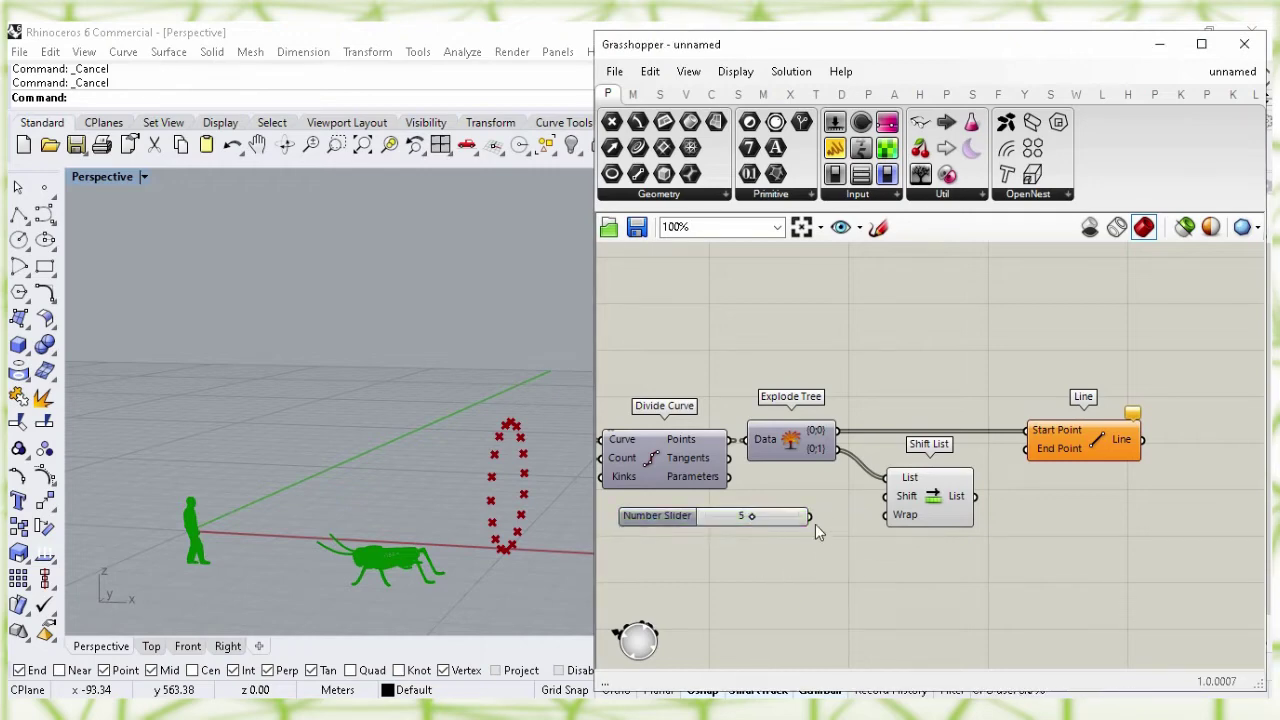
{"action": "left_click_drag", "start_coordinate": [811, 515], "coordinate": [885, 496]}
{"action": "left_click_drag", "start_coordinate": [752, 516], "coordinate": [769, 517]}
Wire Shift List's output to Line's End Point input and turn off the Shift List's preview
{"action": "left_click_drag", "start_coordinate": [930, 510], "coordinate": [1030, 448]}
{"action": "left_click", "coordinate": [1075, 445]}
{"action": "left_click", "coordinate": [1032, 508]}
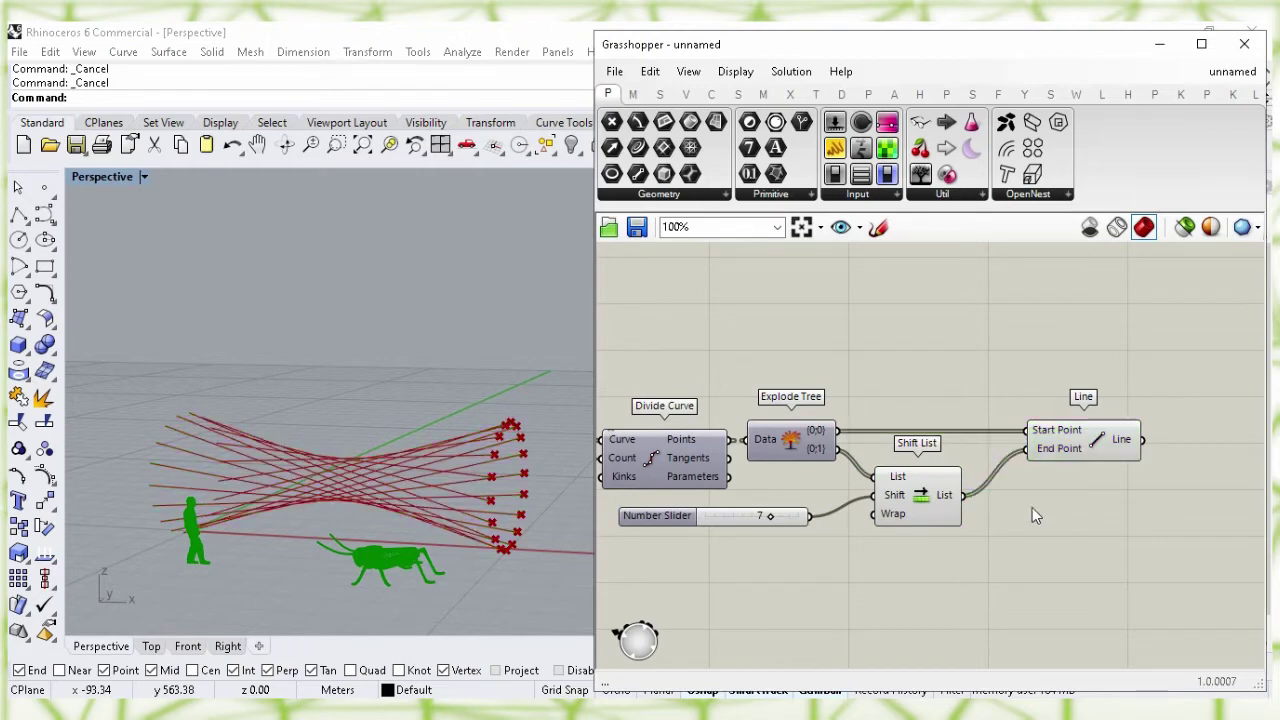
{"action": "right_click", "coordinate": [928, 505]}
{"action": "left_click", "coordinate": [935, 528]}
{"action": "left_click", "coordinate": [928, 583]}
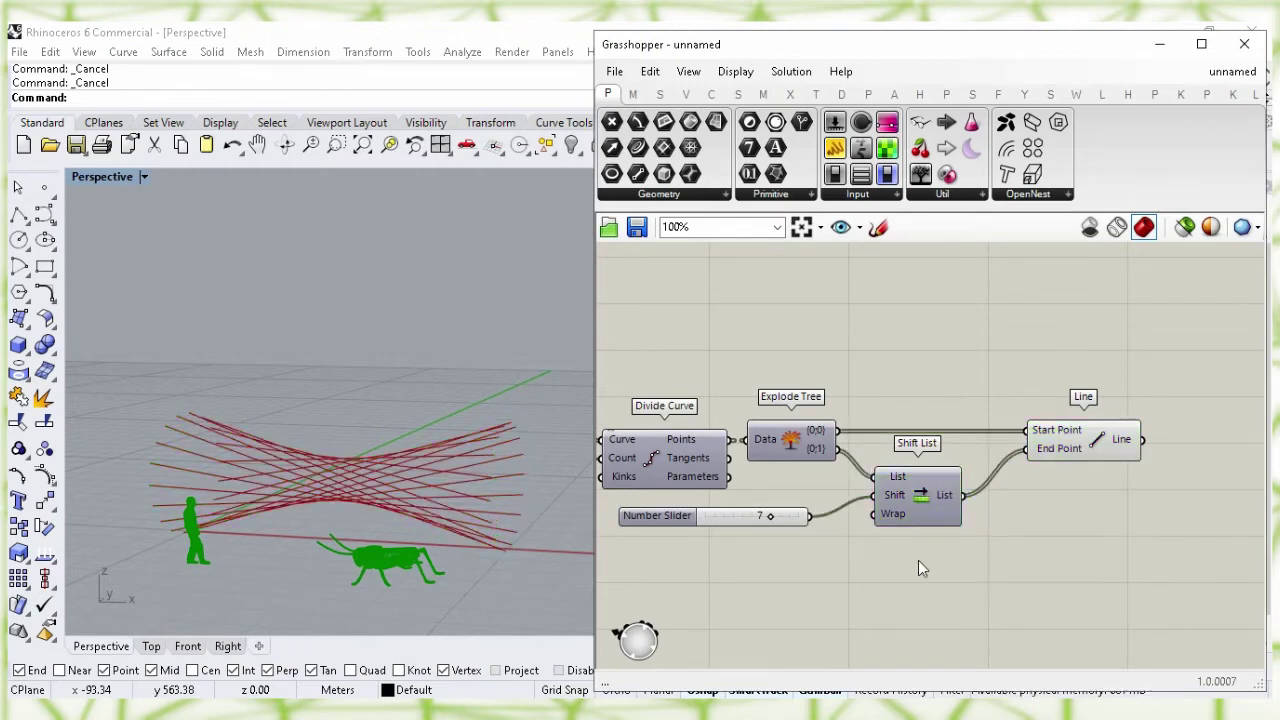
{"action": "left_click_drag", "start_coordinate": [767, 519], "coordinate": [776, 522]}
Add a Merge component after the Line component
{"action": "left_click", "coordinate": [1079, 460]}
{"action": "left_click", "coordinate": [1121, 503]}
{"action": "right_click_drag", "start_coordinate": [1121, 503], "coordinate": [694, 466]}
{"action": "double_click", "coordinate": [829, 430]}
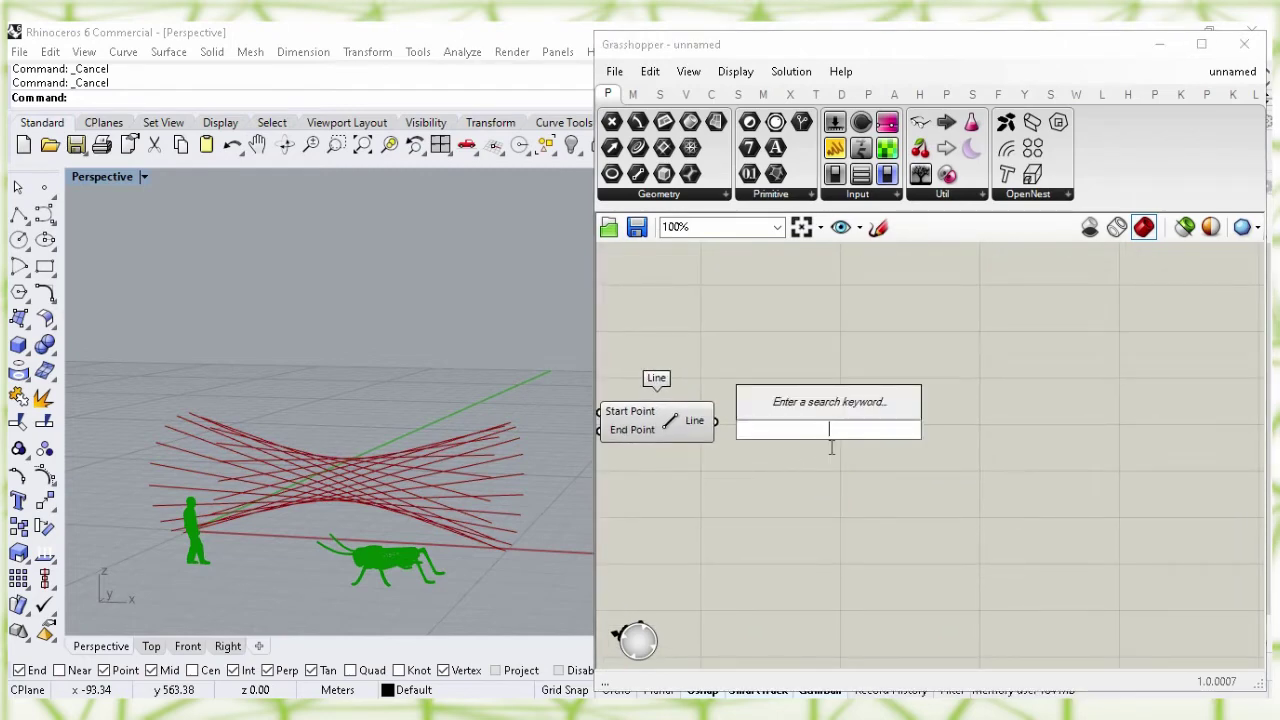
{"action": "type", "text": "mer"}
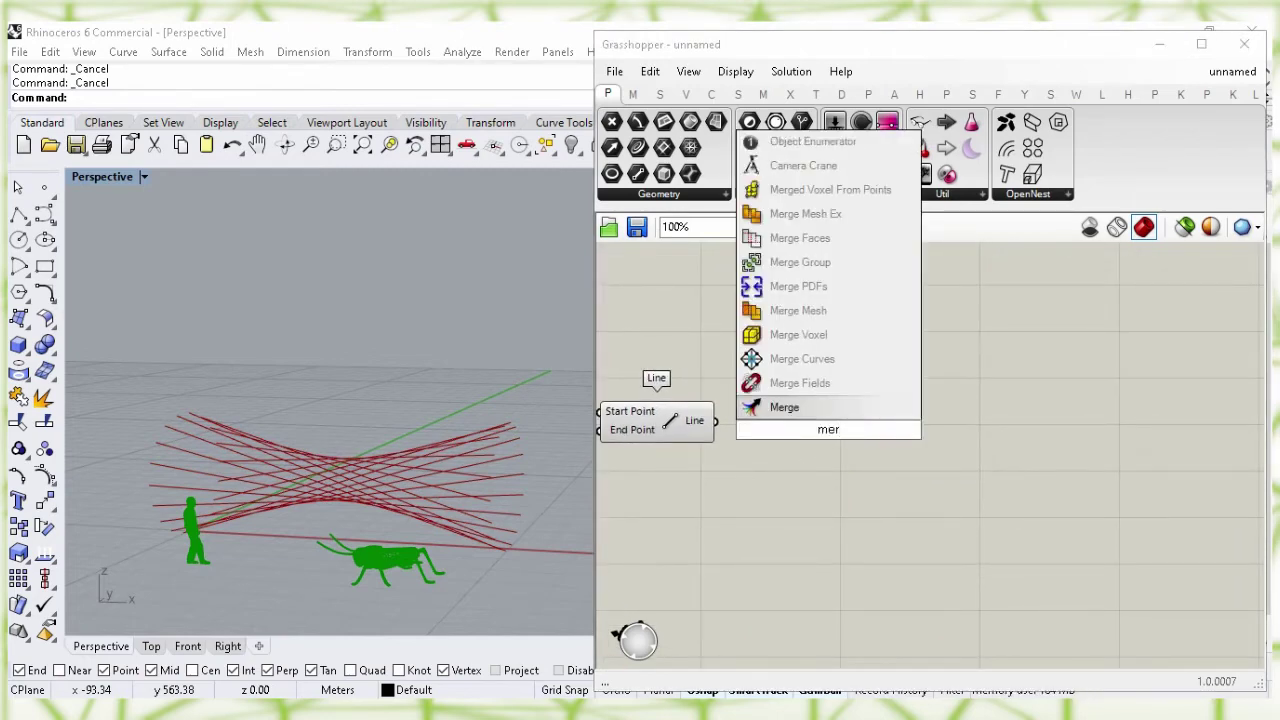
{"action": "left_click", "coordinate": [826, 415]}
{"action": "left_click_drag", "start_coordinate": [801, 446], "coordinate": [778, 397]}
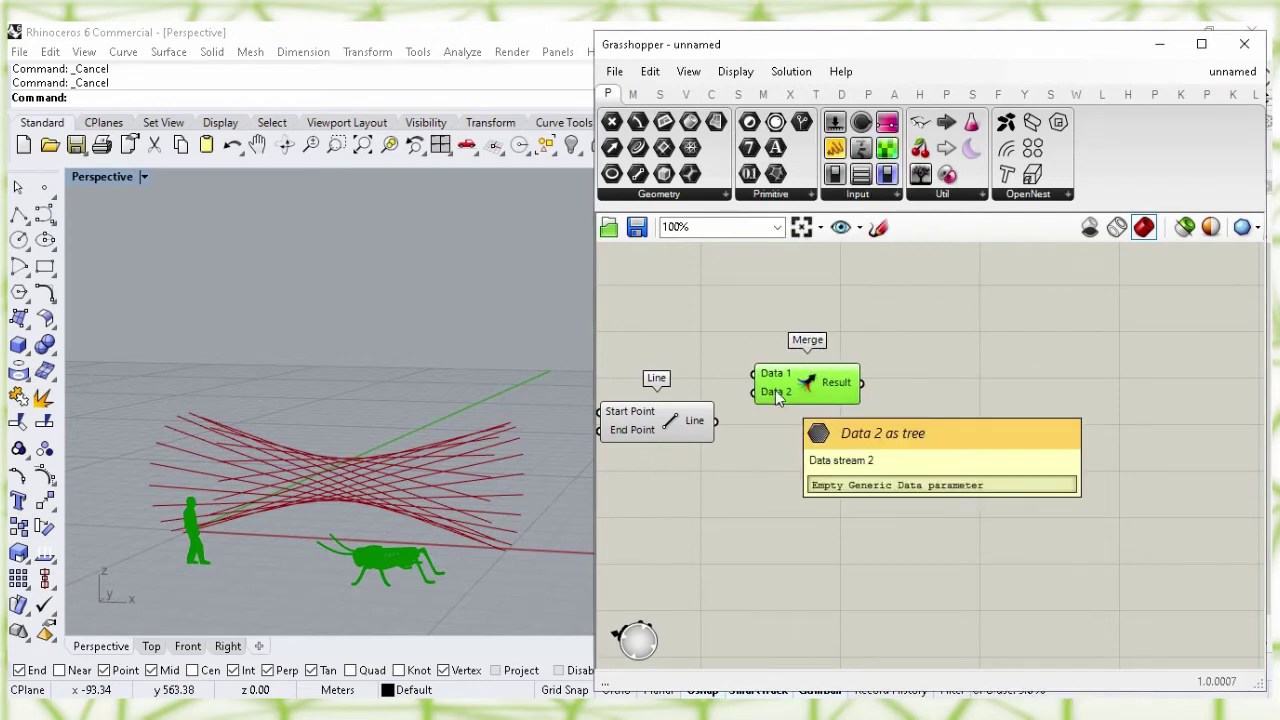
Turn off the preview of the Line component and wire its Line output to the new Merge's D2 input
{"action": "left_click", "coordinate": [669, 420]}
{"action": "right_click", "coordinate": [671, 417]}
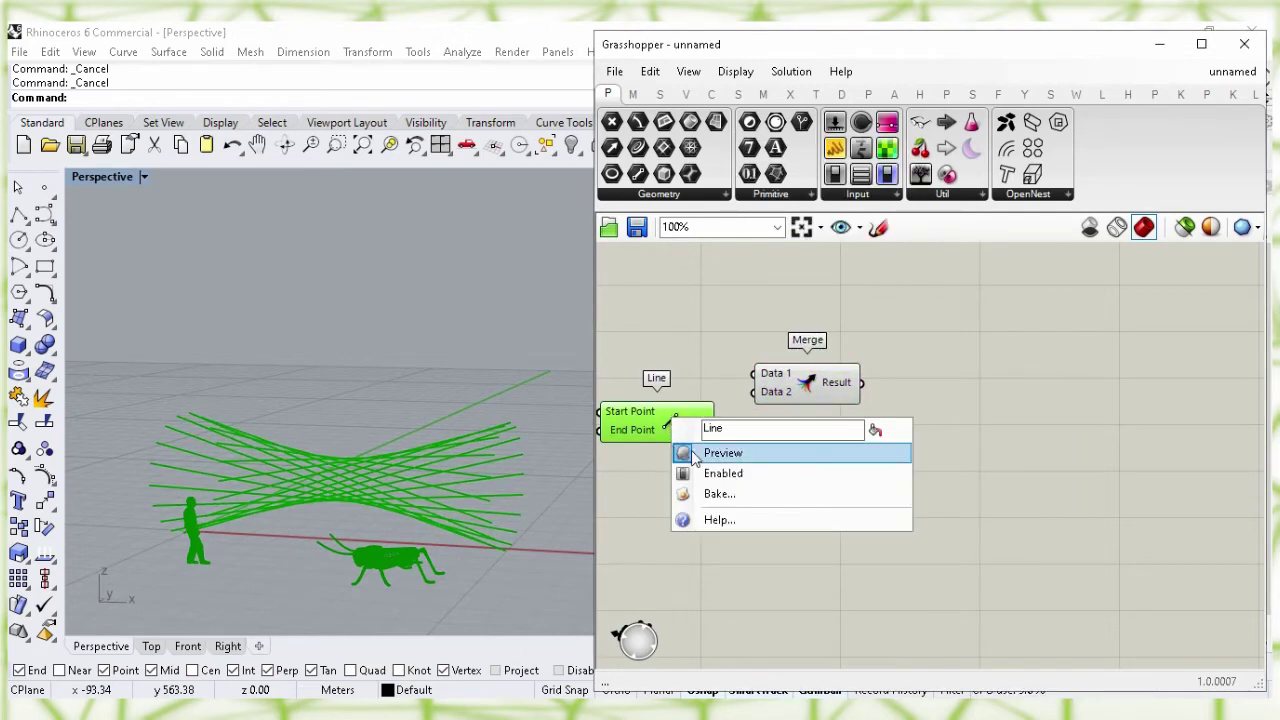
{"action": "left_click", "coordinate": [850, 456]}
{"action": "left_click", "coordinate": [815, 473]}
{"action": "left_click_drag", "start_coordinate": [716, 421], "coordinate": [796, 399]}
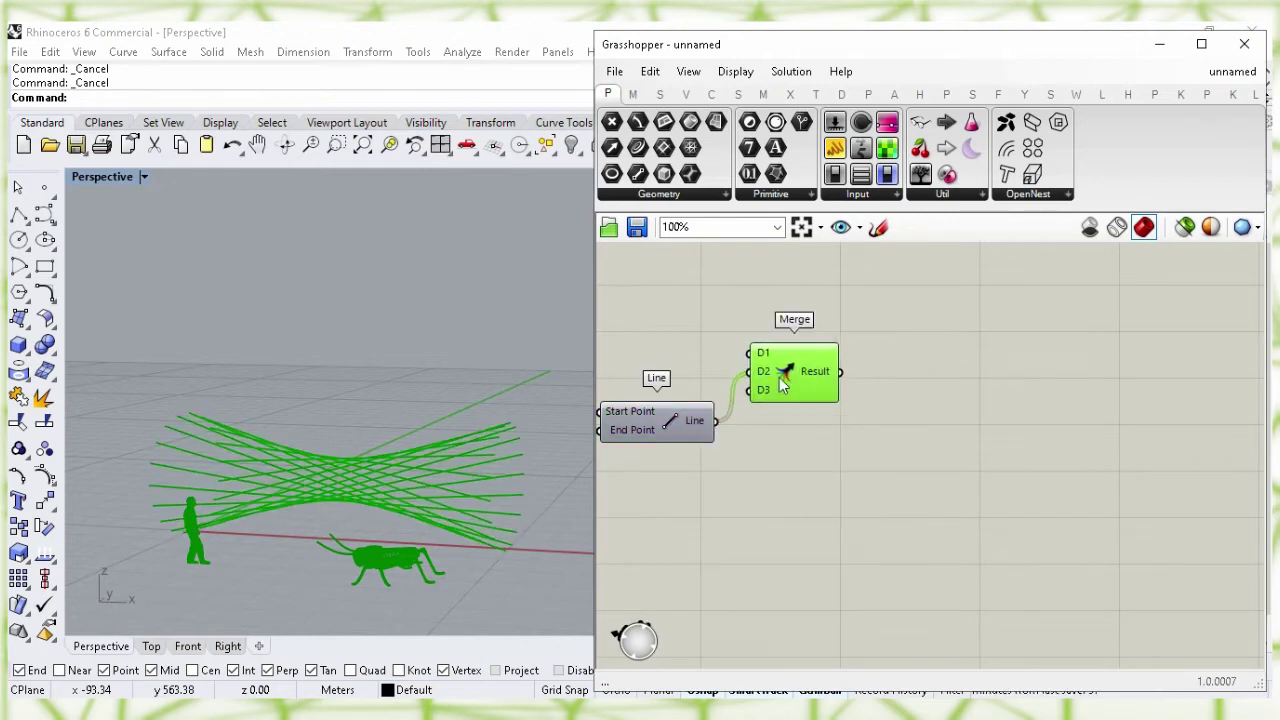
Wire the Result of the earlier circle Merge to the D1 input of the new Merge and align the component
{"action": "left_click", "coordinate": [700, 333]}
{"action": "right_click_drag", "start_coordinate": [705, 335], "coordinate": [1029, 368]}
{"action": "right_click_drag", "start_coordinate": [829, 345], "coordinate": [878, 356]}
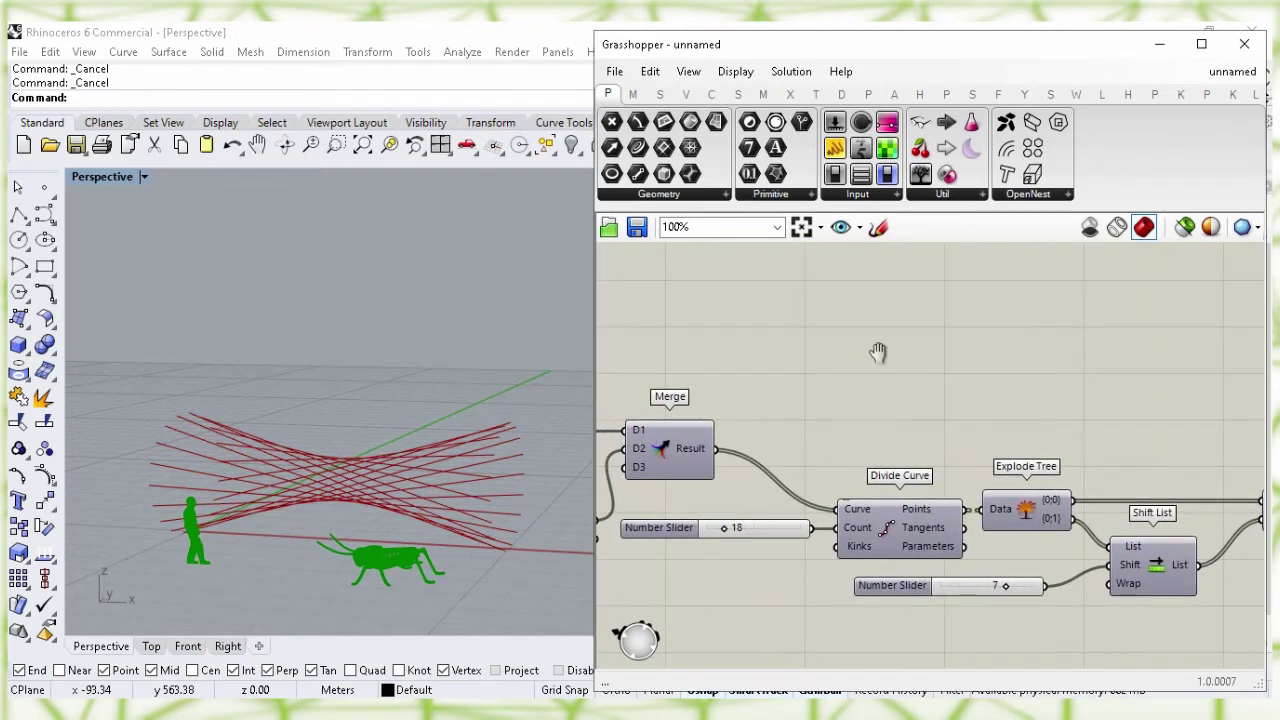
{"action": "left_click", "coordinate": [664, 450]}
{"action": "left_click_drag", "start_coordinate": [718, 455], "coordinate": [1143, 441]}
{"action": "right_click_drag", "start_coordinate": [1107, 383], "coordinate": [705, 340]}
{"action": "left_click_drag", "start_coordinate": [790, 435], "coordinate": [790, 443]}
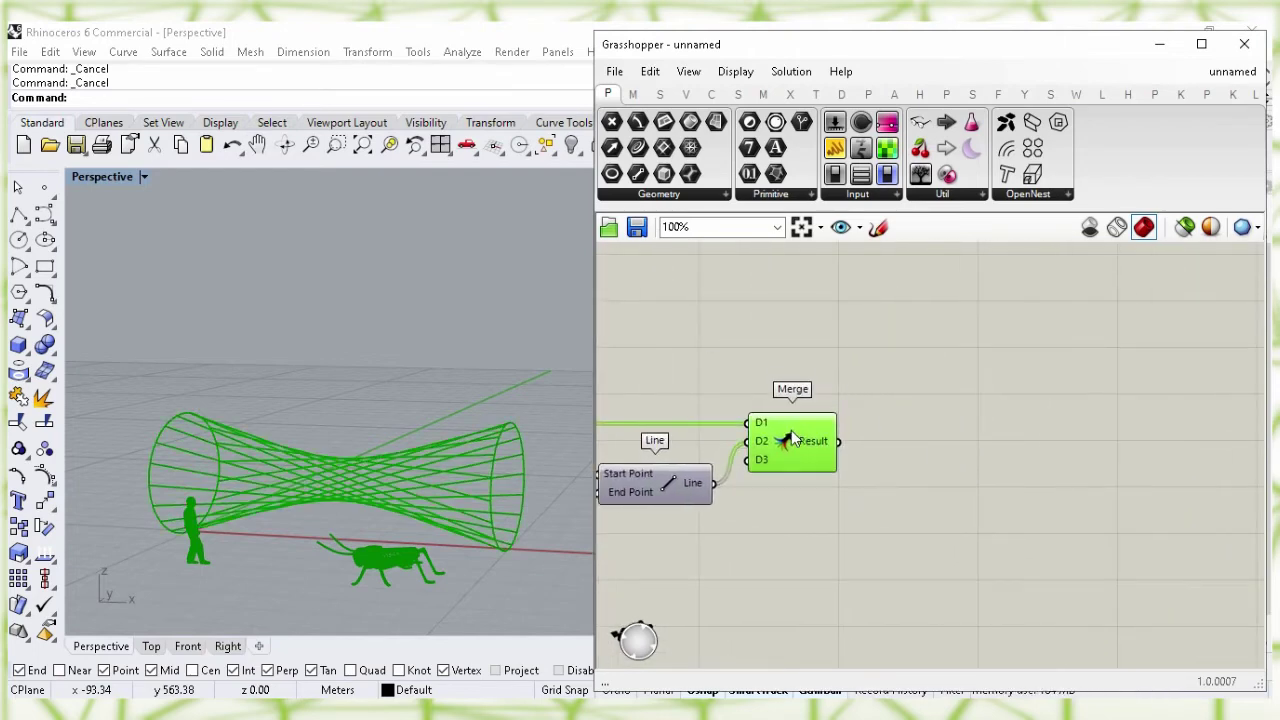
Add a Pipe component after the new Merge
{"action": "left_click", "coordinate": [960, 437]}
{"action": "right_click_drag", "start_coordinate": [988, 429], "coordinate": [835, 414]}
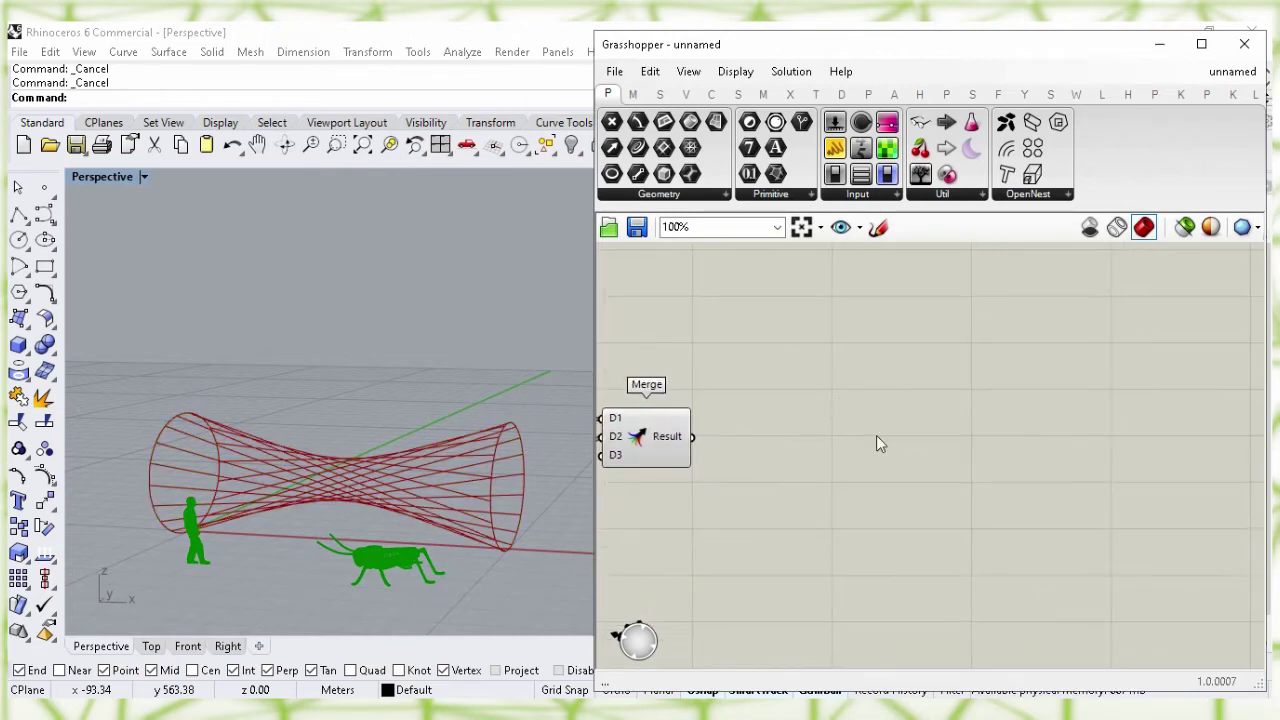
{"action": "double_click", "coordinate": [895, 438]}
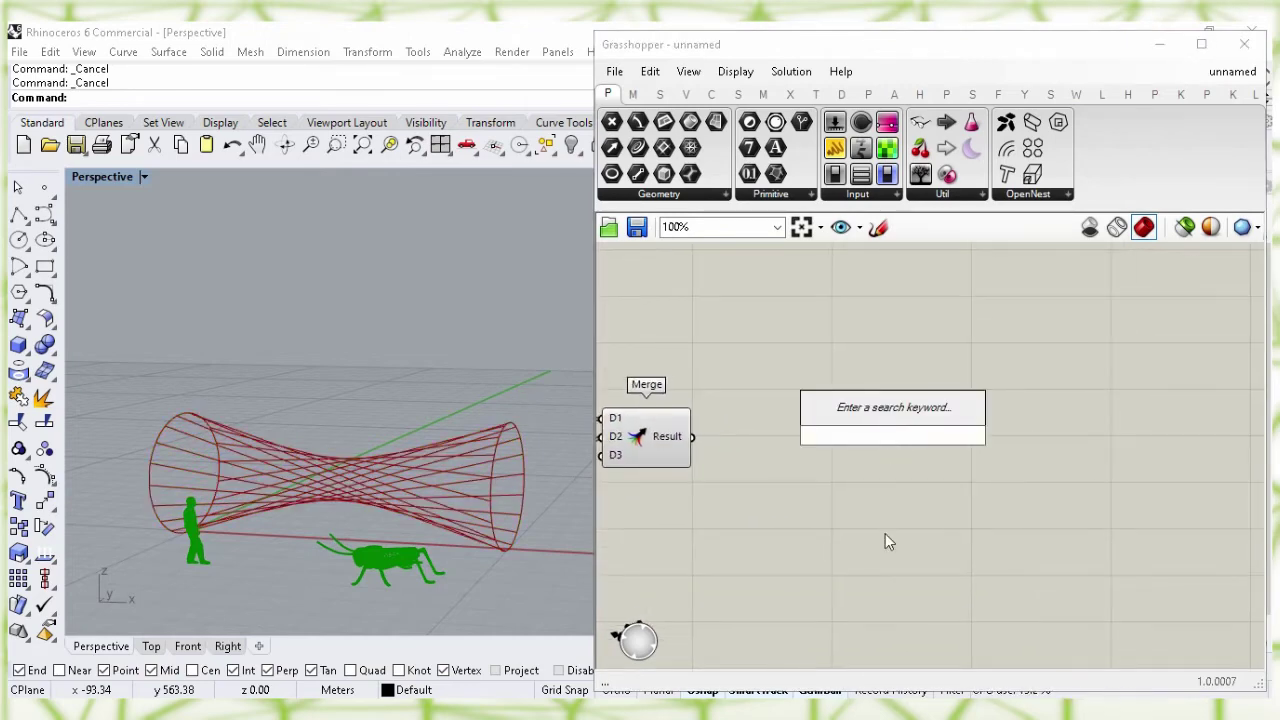
{"action": "type", "text": "pipe"}
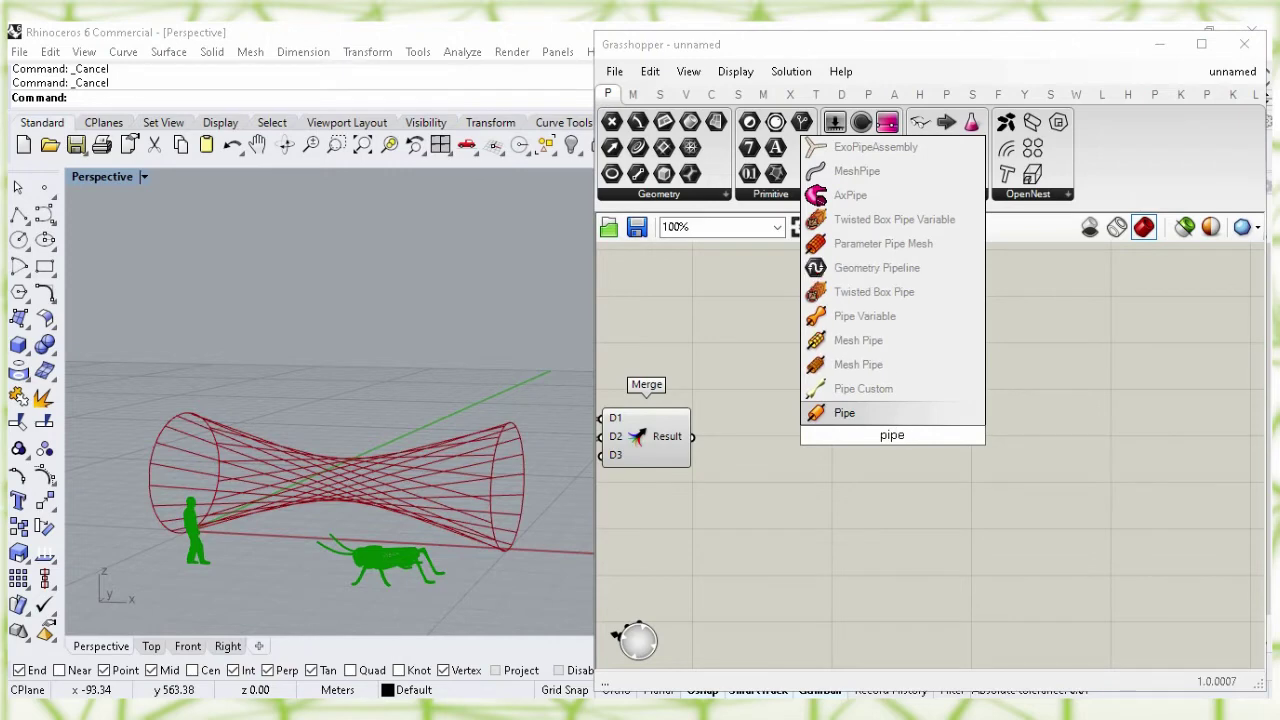
{"action": "key", "text": "Return"}
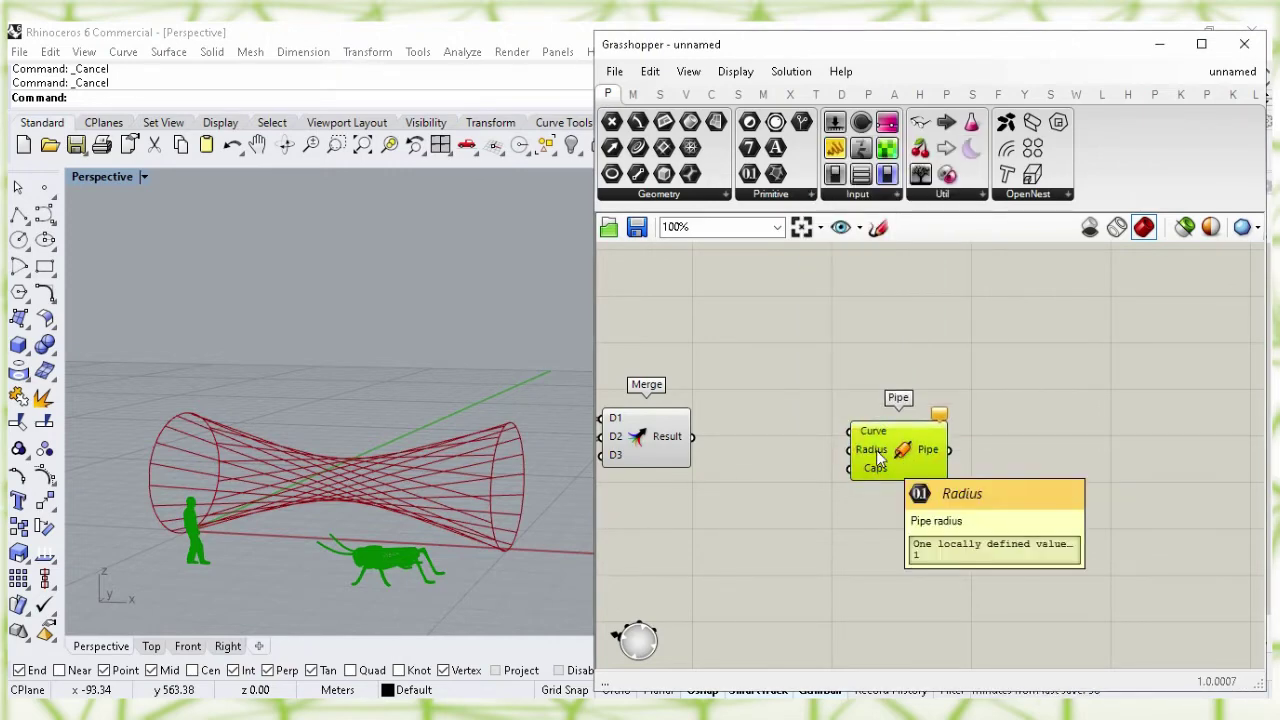
{"action": "left_click", "coordinate": [769, 524]}
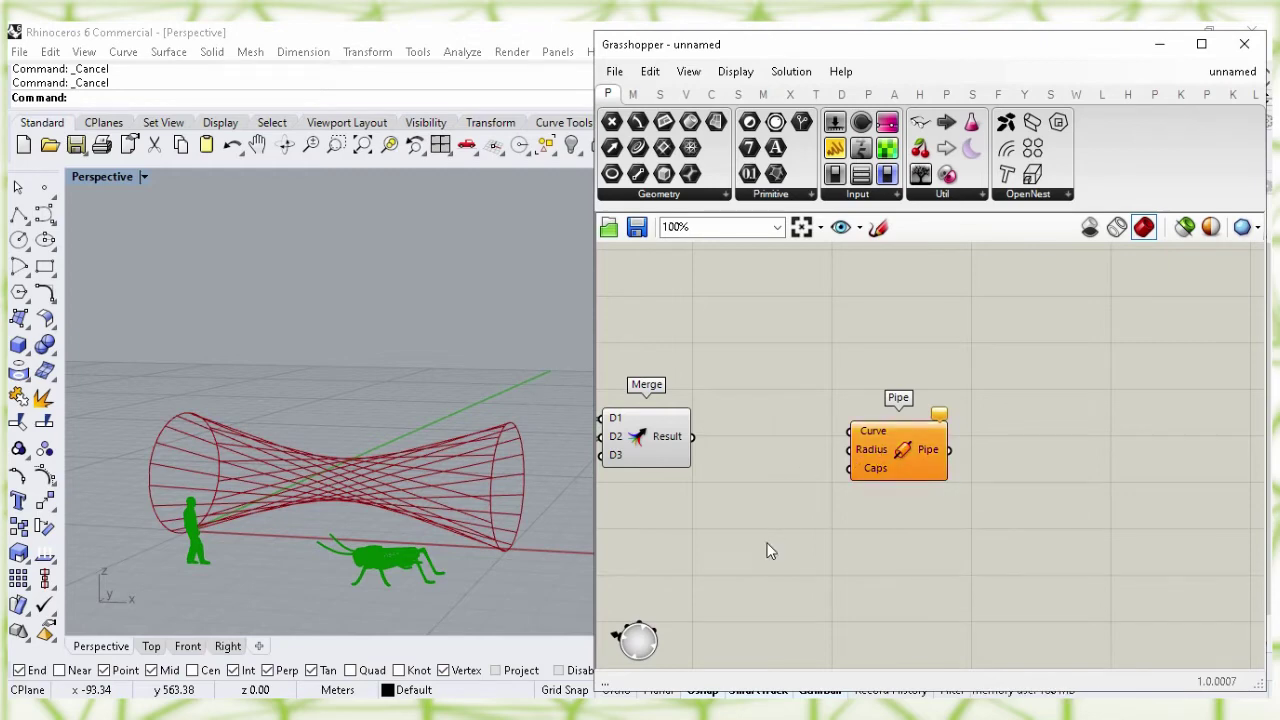
Create a number slider with the value 0.045 and wire it to Pipe's Radius input
{"action": "double_click", "coordinate": [770, 551]}
{"action": "type", "text": "0.045"}
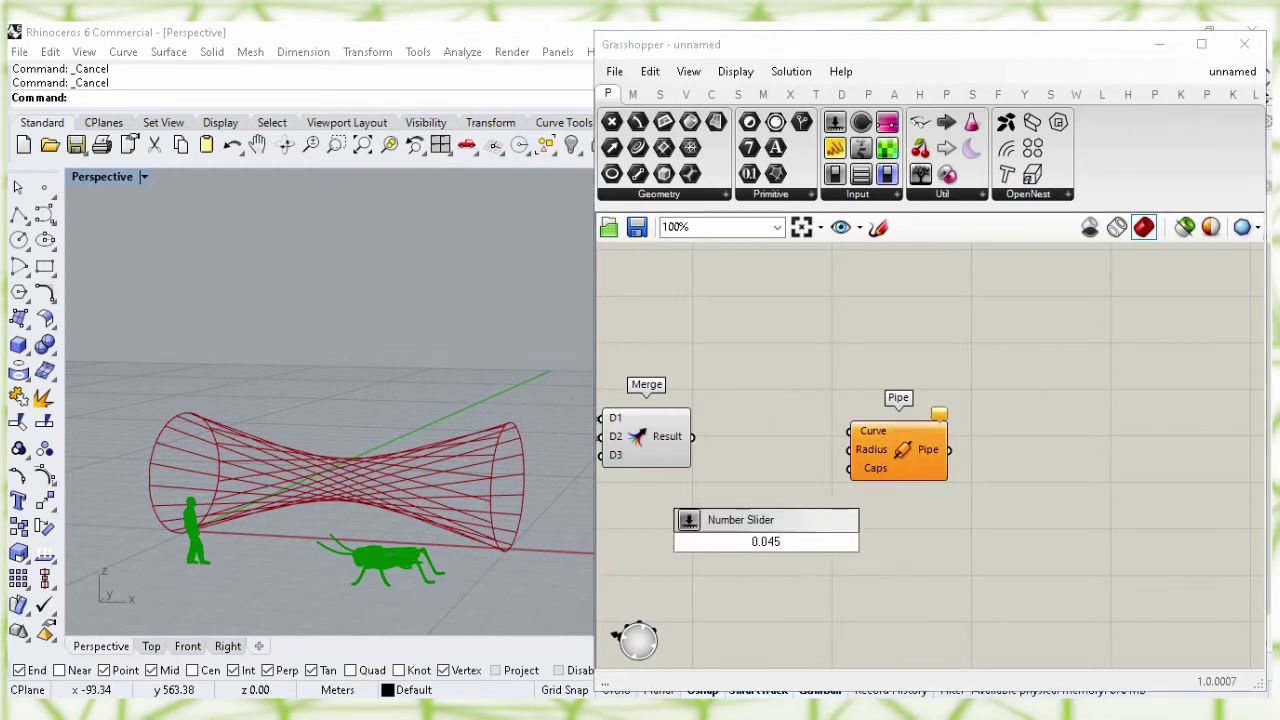
{"action": "key", "text": "Return"}
{"action": "left_click_drag", "start_coordinate": [767, 547], "coordinate": [695, 491]}
{"action": "left_click", "coordinate": [728, 544]}
{"action": "left_click_drag", "start_coordinate": [835, 454], "coordinate": [892, 455]}
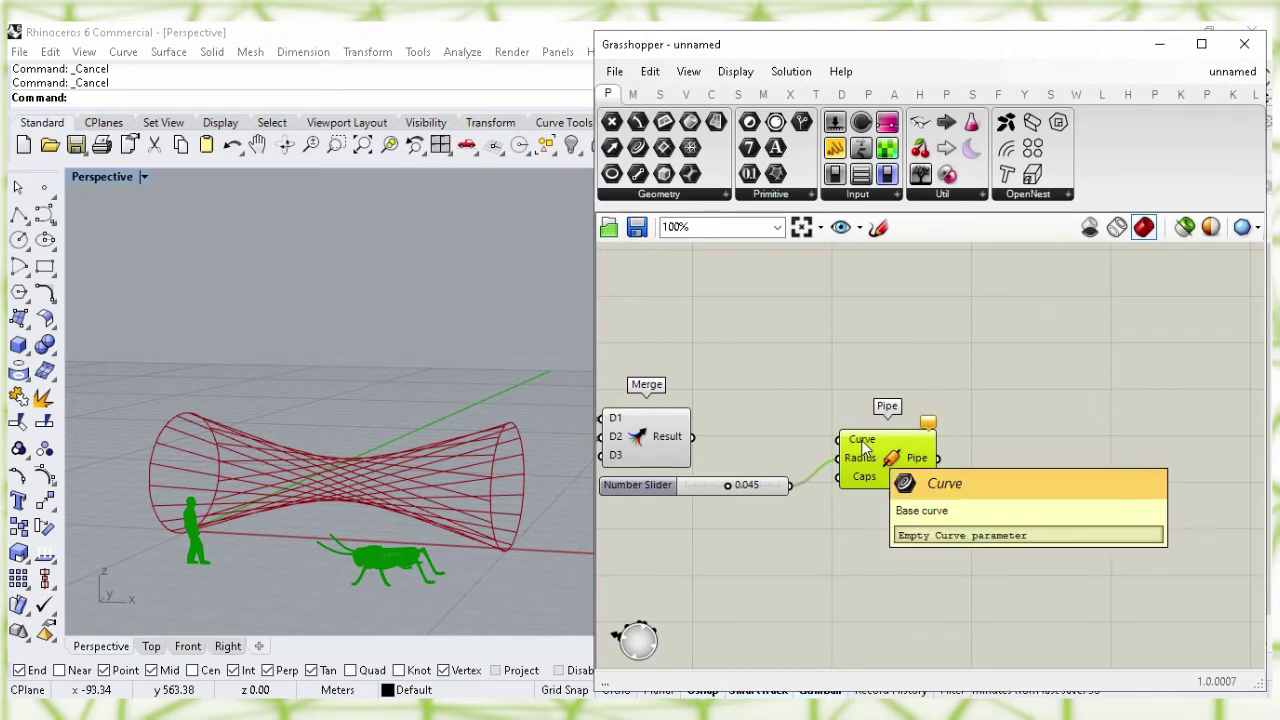
Turn off the preview of the last Merge and wire its Result to Pipe's Curve input
{"action": "left_click", "coordinate": [646, 445]}
{"action": "right_click", "coordinate": [640, 436]}
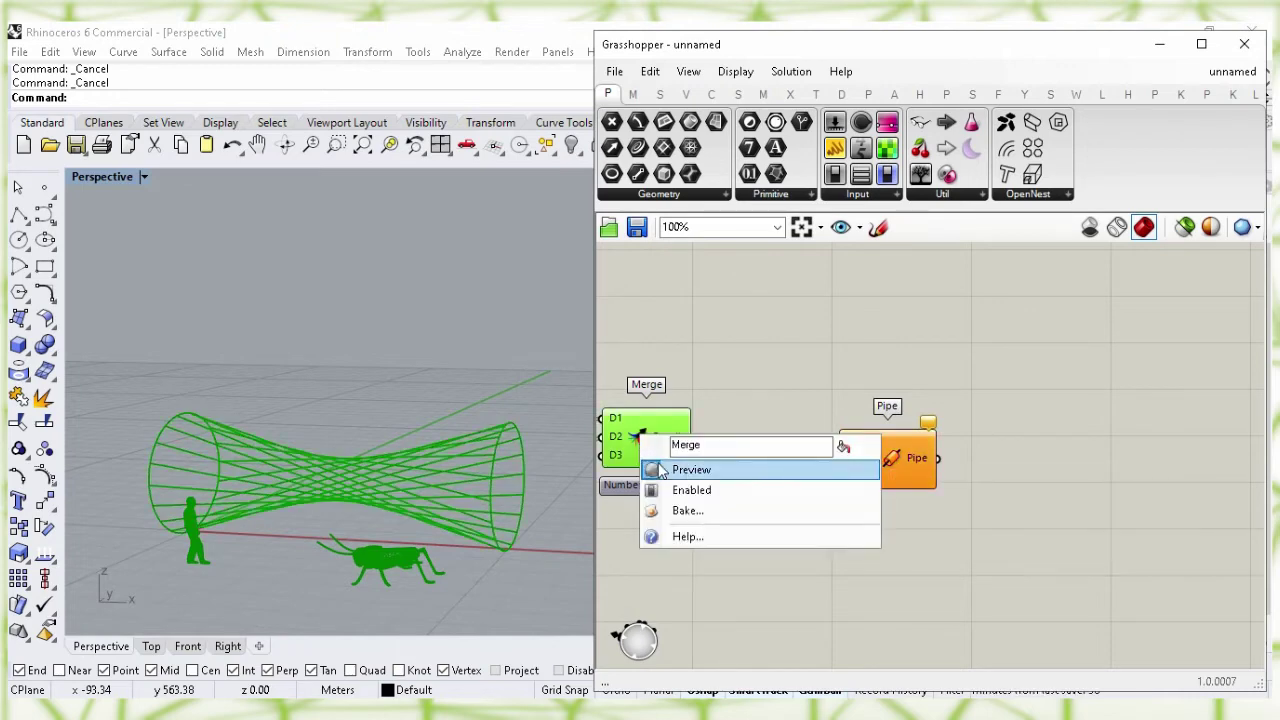
{"action": "left_click", "coordinate": [840, 470]}
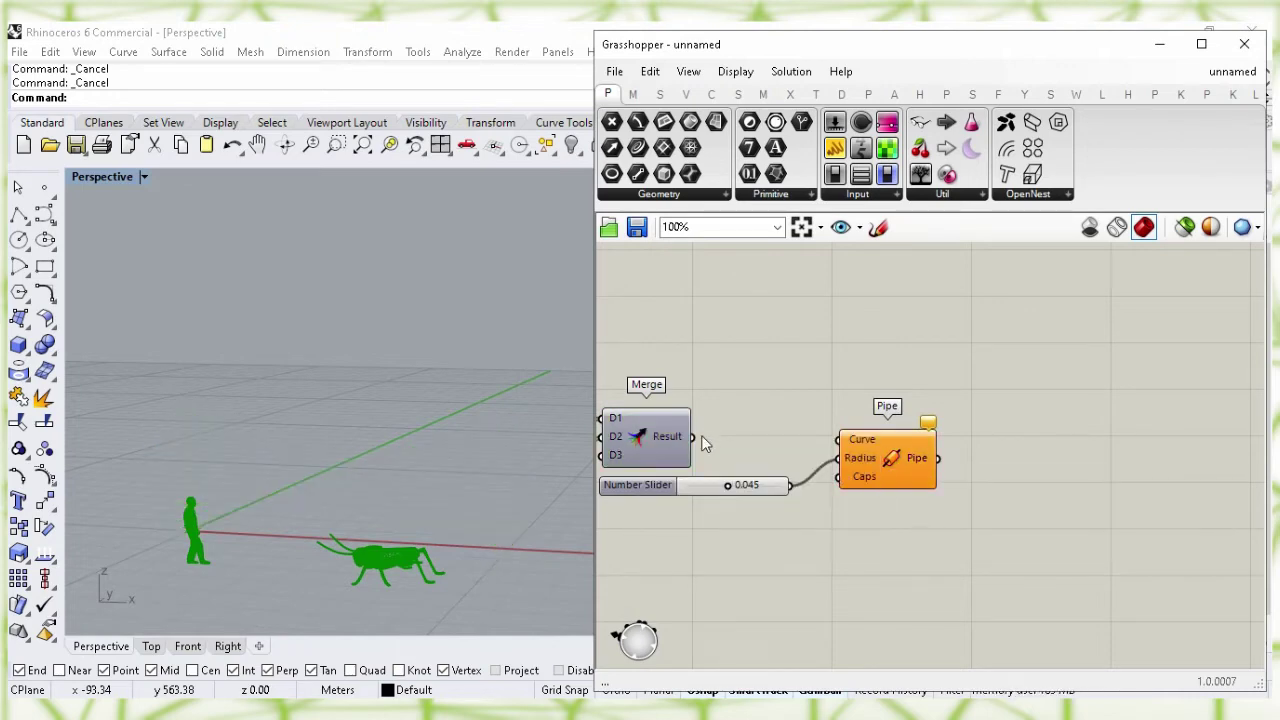
{"action": "left_click_drag", "start_coordinate": [692, 436], "coordinate": [838, 439]}
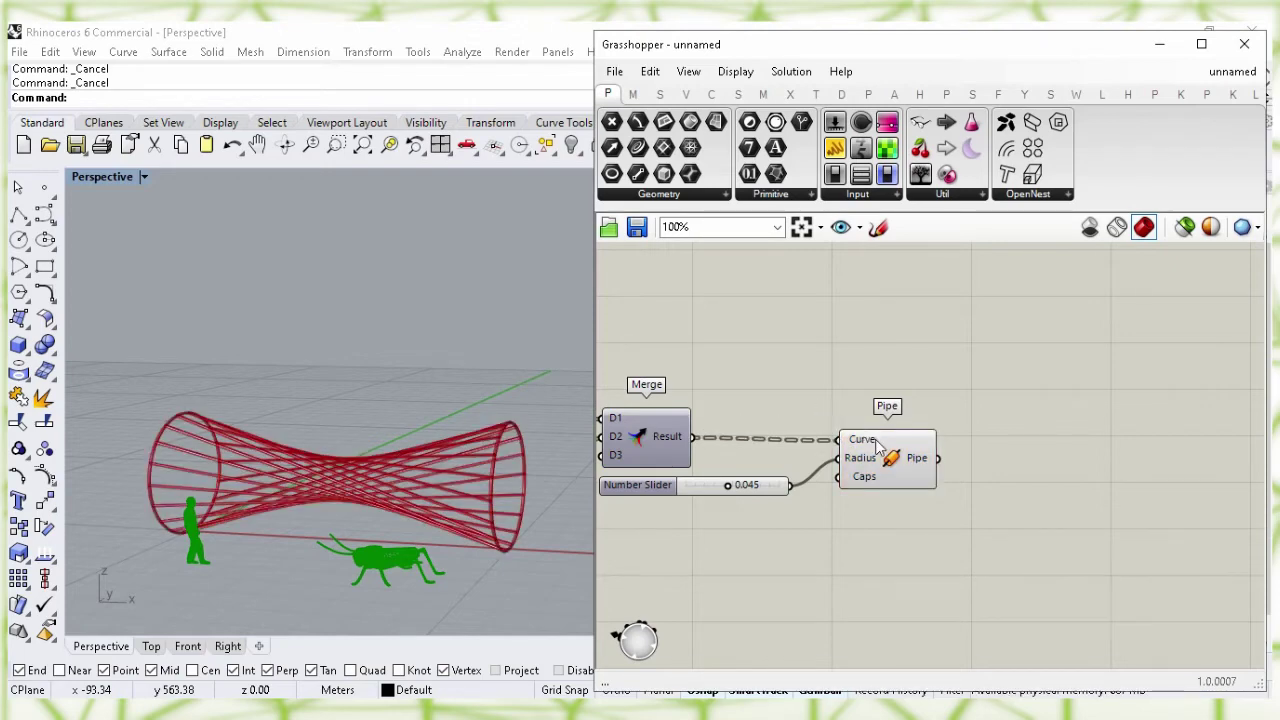
{"action": "left_click", "coordinate": [875, 452]}
{"action": "left_click", "coordinate": [785, 532]}
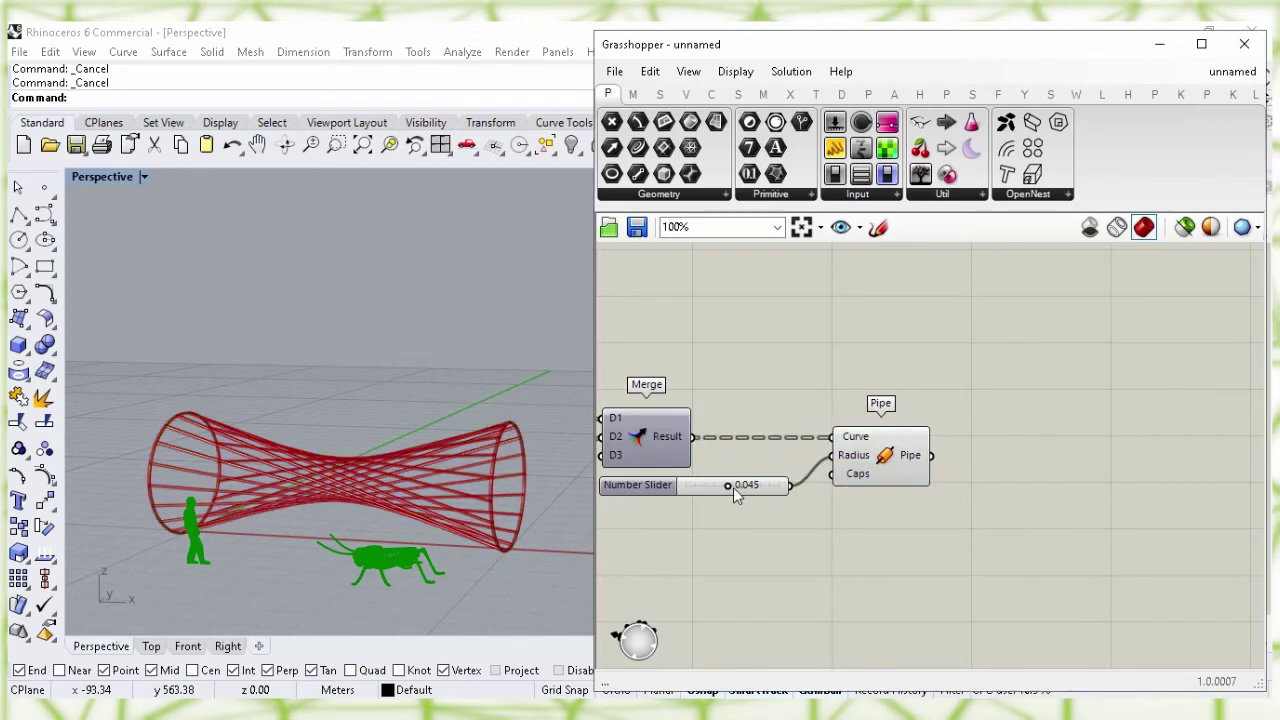
Try other values on the pipe radius slider and on the Shift List slider
{"action": "mouse_move", "coordinate": [728, 491]}
{"action": "left_mouse_down"}
{"action": "mouse_move", "coordinate": [694, 491]}
{"action": "mouse_move", "coordinate": [731, 499]}
{"action": "left_mouse_up"}
{"action": "right_click_drag", "start_coordinate": [724, 541], "coordinate": [943, 546]}
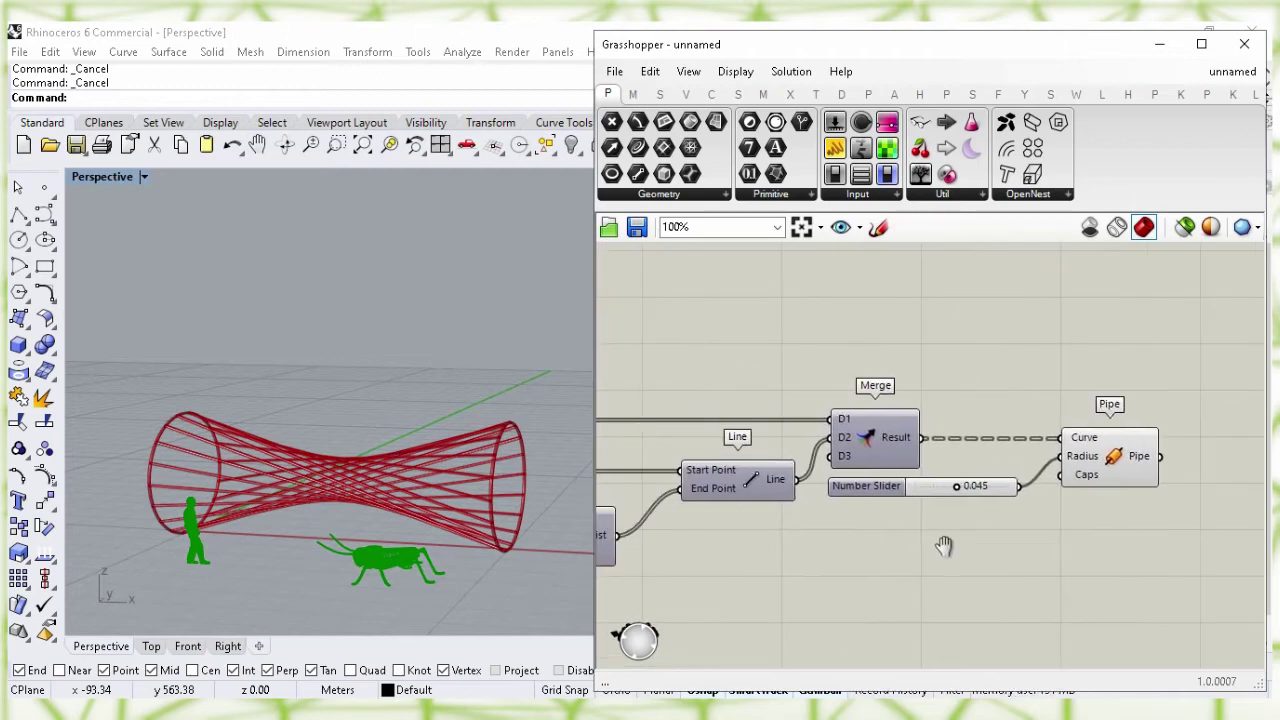
{"action": "right_click_drag", "start_coordinate": [706, 579], "coordinate": [928, 545]}
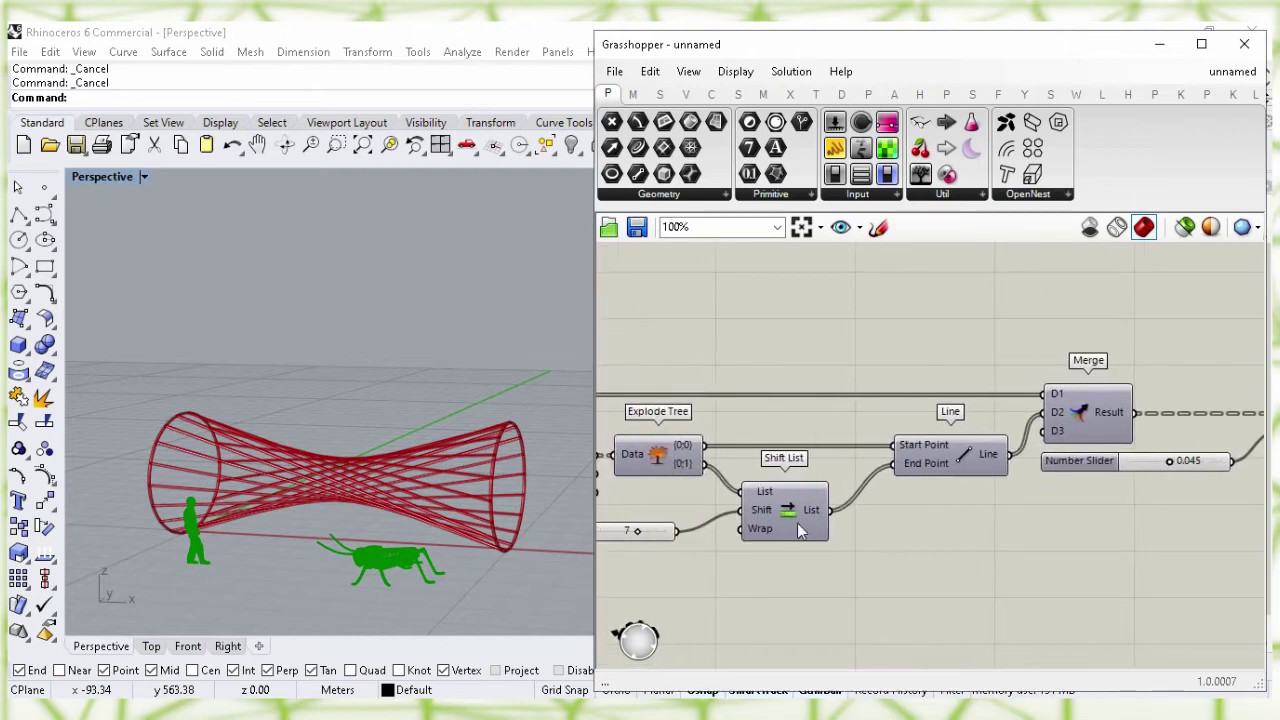
{"action": "right_click_drag", "start_coordinate": [729, 590], "coordinate": [871, 576]}
{"action": "mouse_move", "coordinate": [770, 533]}
{"action": "left_mouse_down"}
{"action": "mouse_move", "coordinate": [731, 535]}
{"action": "mouse_move", "coordinate": [770, 537]}
{"action": "left_mouse_up"}
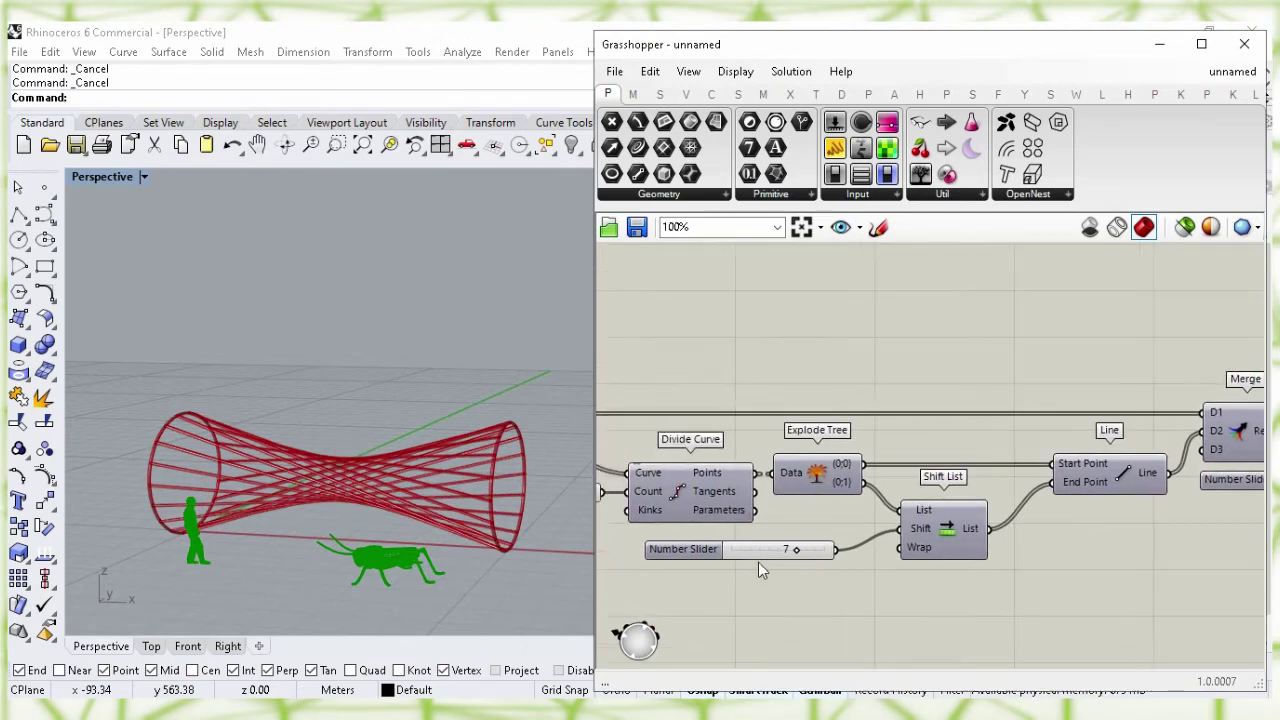
Try other values on the Divide Curve count slider and on the Unit X distance slider
{"action": "left_click", "coordinate": [740, 527]}
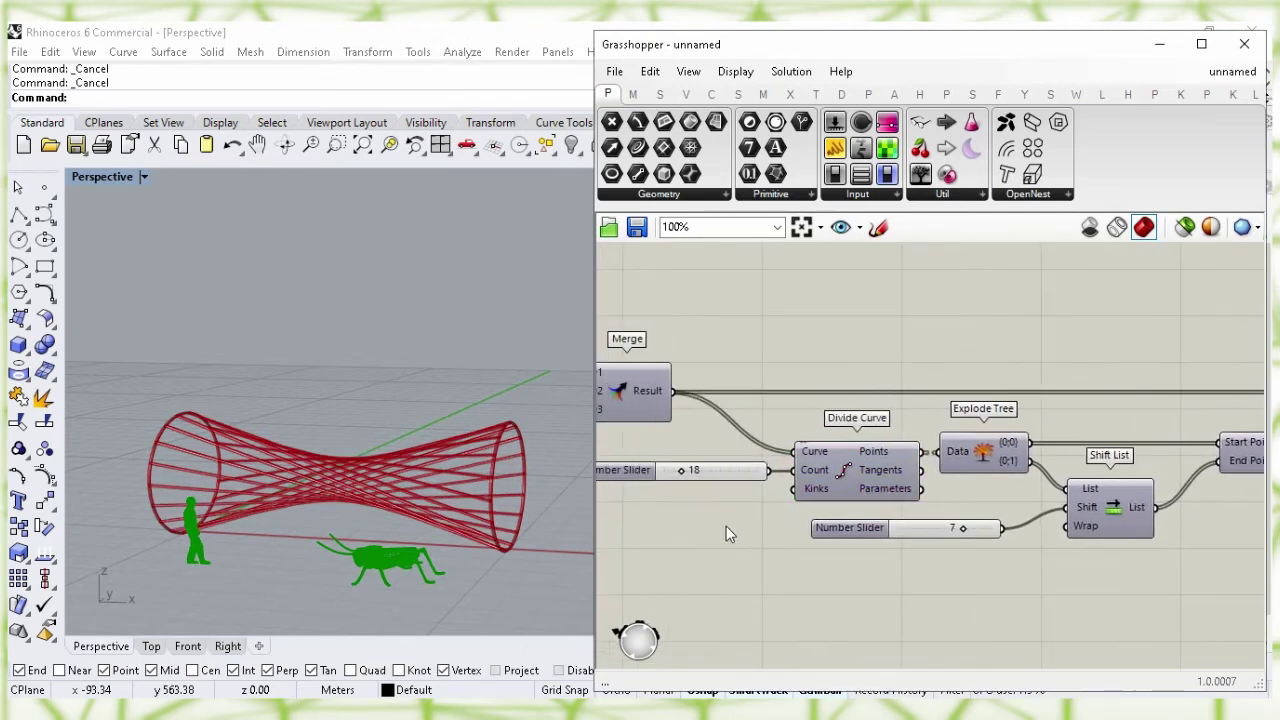
{"action": "right_click_drag", "start_coordinate": [706, 524], "coordinate": [763, 528]}
{"action": "mouse_move", "coordinate": [734, 479]}
{"action": "left_mouse_down"}
{"action": "mouse_move", "coordinate": [757, 480]}
{"action": "mouse_move", "coordinate": [737, 482]}
{"action": "left_mouse_up"}
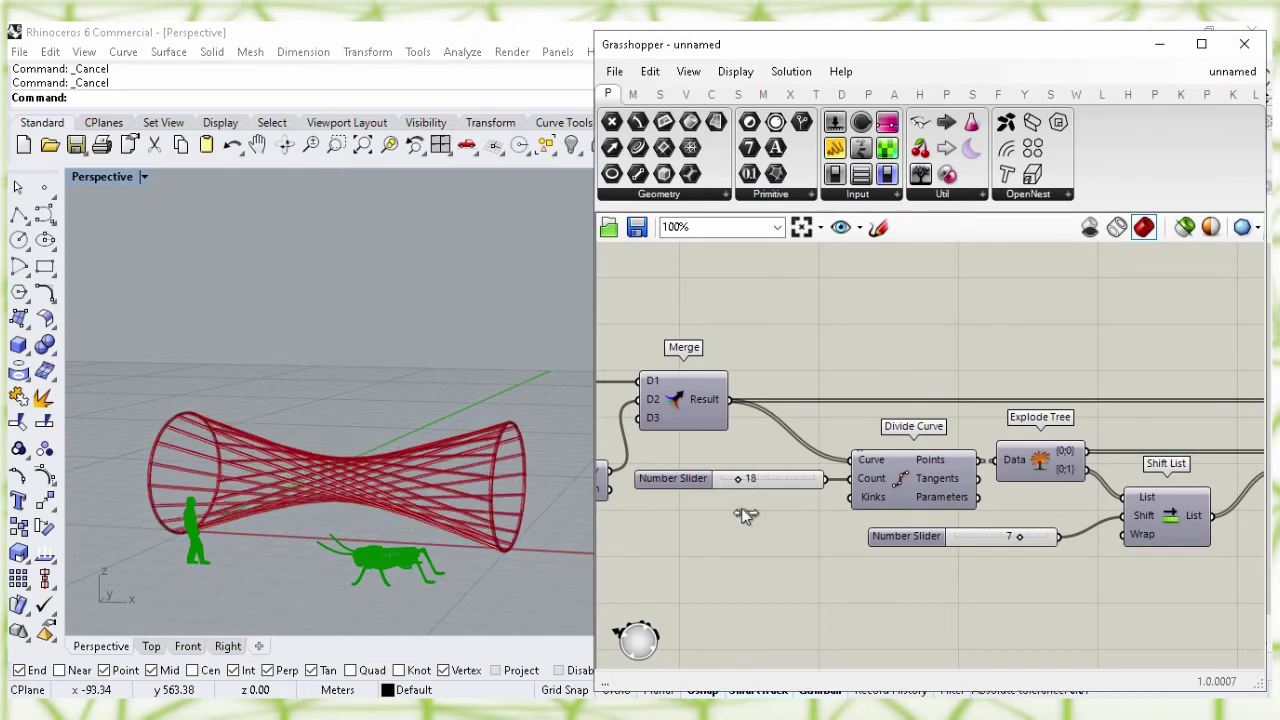
{"action": "right_click_drag", "start_coordinate": [746, 521], "coordinate": [936, 515]}
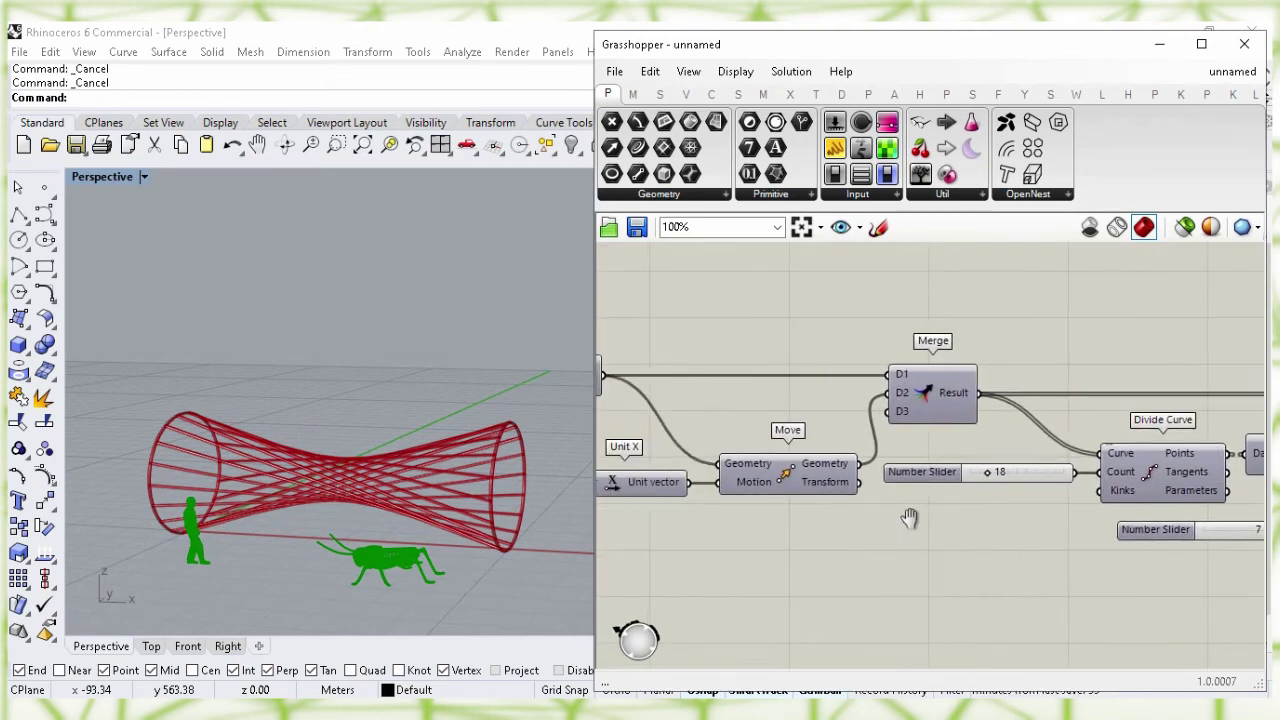
{"action": "right_click_drag", "start_coordinate": [745, 515], "coordinate": [999, 528]}
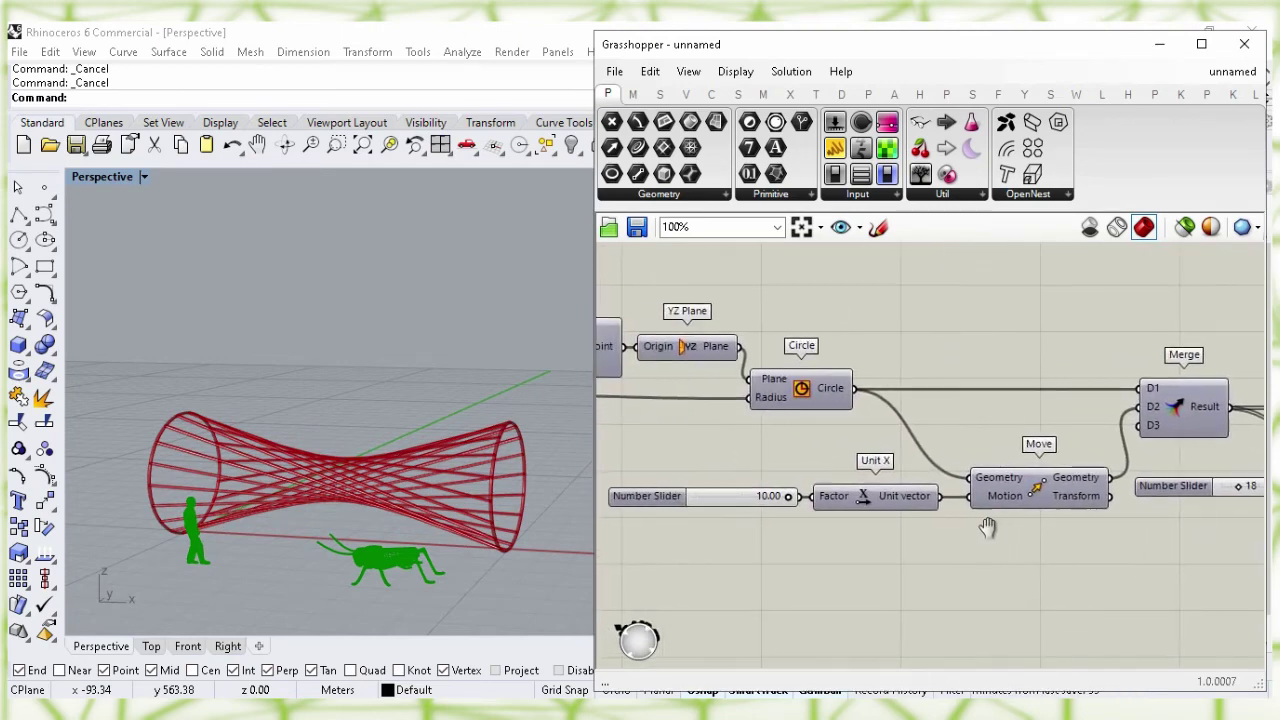
{"action": "left_click", "coordinate": [1000, 494]}
{"action": "left_click", "coordinate": [866, 508]}
{"action": "mouse_move", "coordinate": [788, 498]}
{"action": "left_mouse_down"}
{"action": "mouse_move", "coordinate": [736, 504]}
{"action": "mouse_move", "coordinate": [796, 503]}
{"action": "left_mouse_up"}
{"action": "right_click_drag", "start_coordinate": [762, 538], "coordinate": [942, 566]}
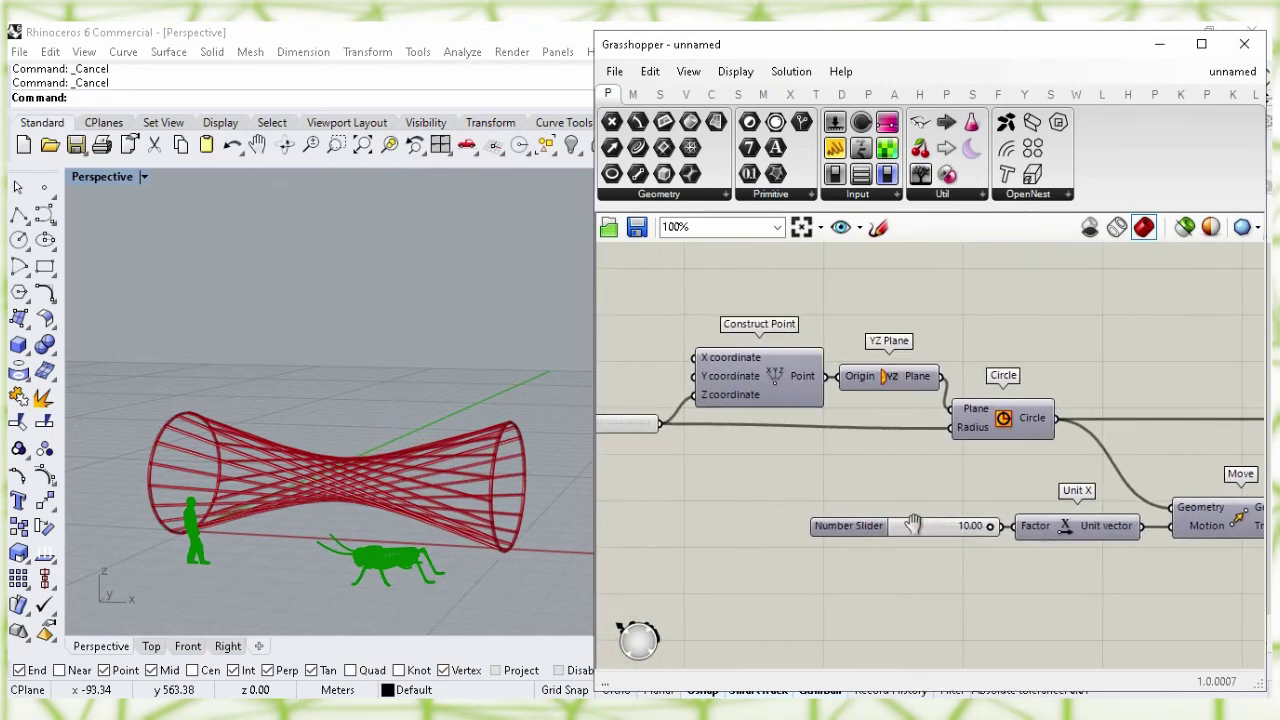
Try other values on the slider that drives the circle radius and the Z coordinate
{"action": "right_click_drag", "start_coordinate": [798, 439], "coordinate": [925, 463]}
{"action": "left_click", "coordinate": [772, 450]}
{"action": "right_click_drag", "start_coordinate": [777, 474], "coordinate": [823, 477]}
{"action": "left_click_drag", "start_coordinate": [786, 451], "coordinate": [759, 462]}
Bake the Pipe geometry with the default attributes
{"action": "right_click_drag", "start_coordinate": [1037, 299], "coordinate": [861, 287]}
{"action": "right_click_drag", "start_coordinate": [1185, 359], "coordinate": [803, 340]}
{"action": "right_click_drag", "start_coordinate": [1129, 352], "coordinate": [831, 333]}
{"action": "right_click_drag", "start_coordinate": [1127, 328], "coordinate": [960, 347]}
{"action": "right_click_drag", "start_coordinate": [1180, 335], "coordinate": [796, 325]}
{"action": "right_click_drag", "start_coordinate": [1111, 324], "coordinate": [802, 308]}
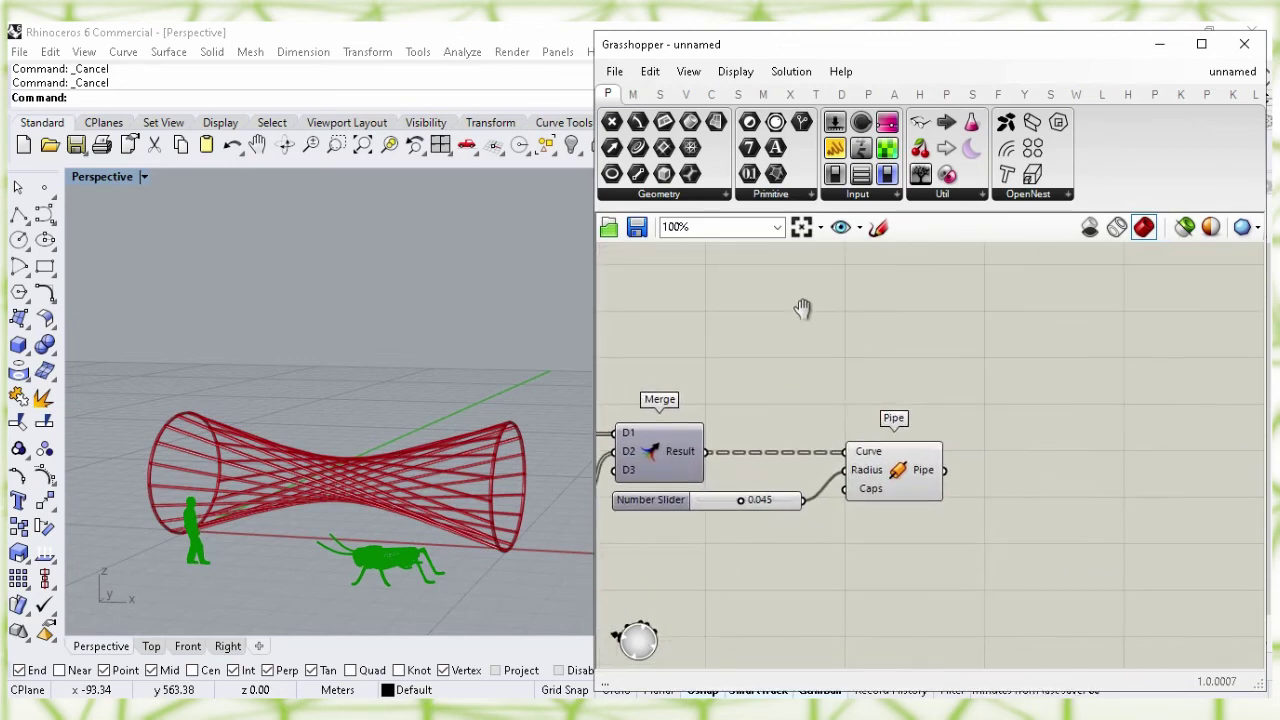
{"action": "left_click", "coordinate": [901, 467]}
{"action": "right_click", "coordinate": [898, 470]}
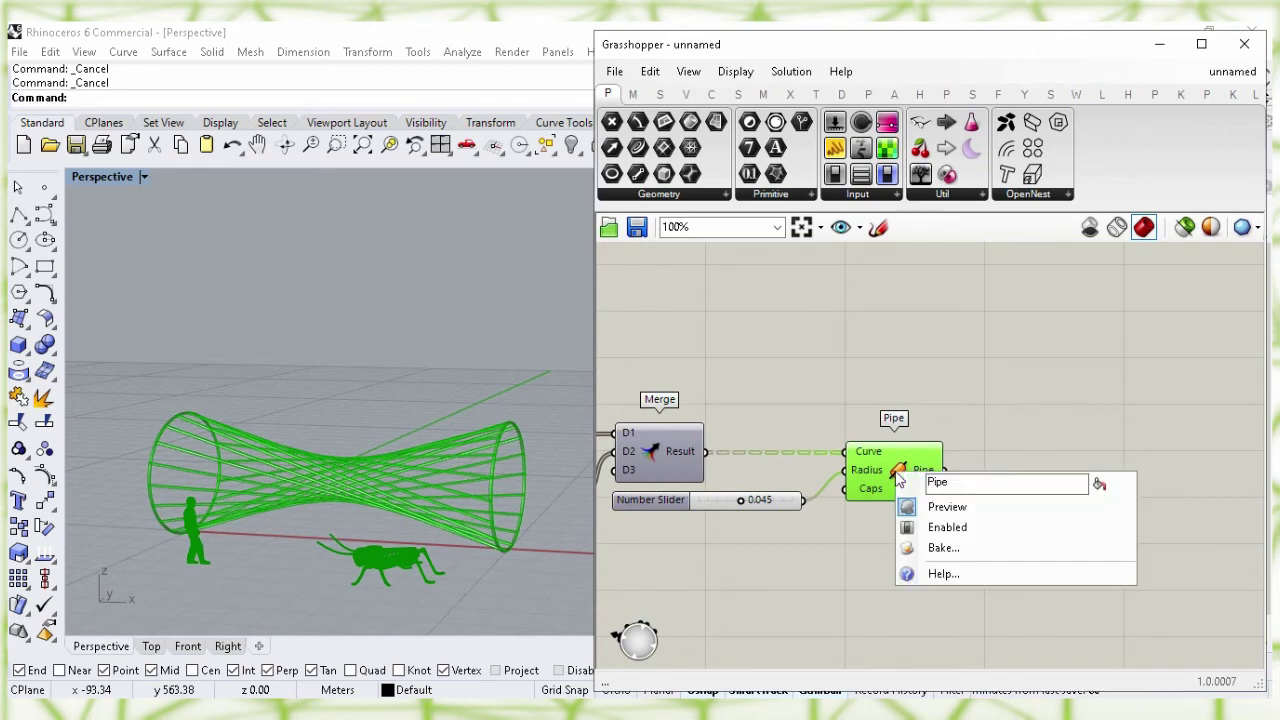
{"action": "left_click", "coordinate": [955, 552]}
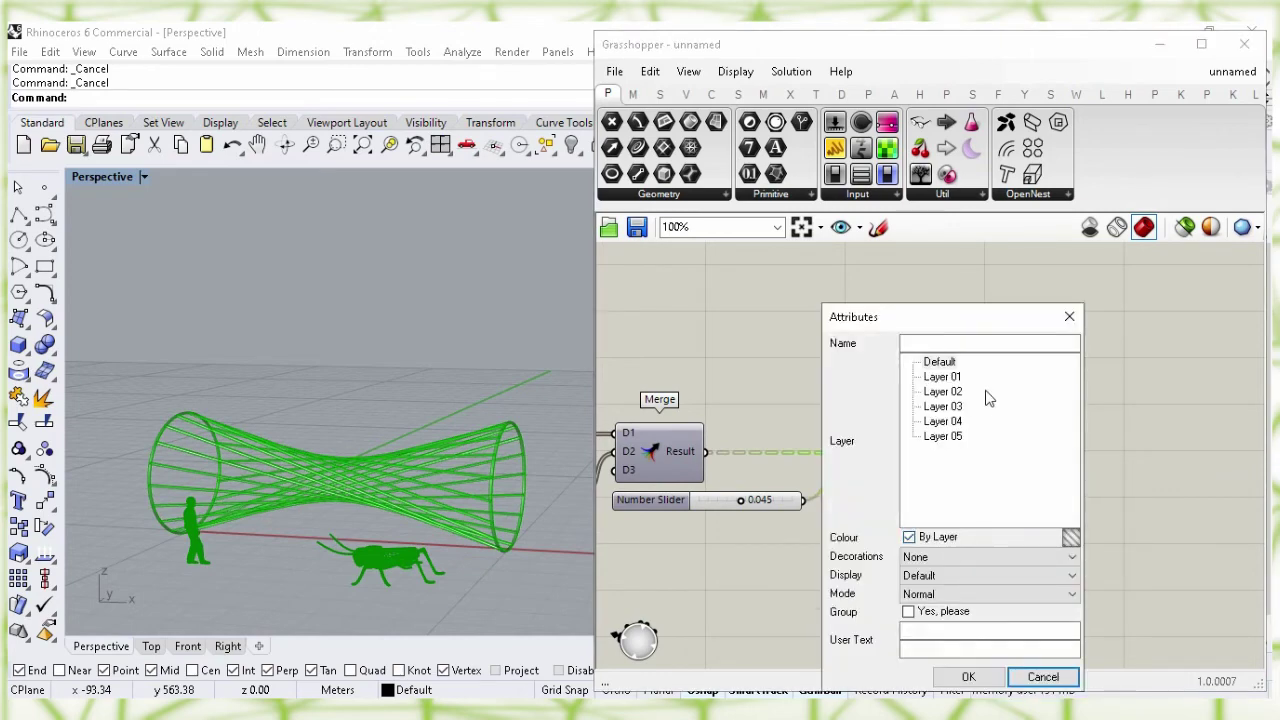
{"action": "left_click", "coordinate": [967, 674]}
{"action": "left_click", "coordinate": [958, 566]}
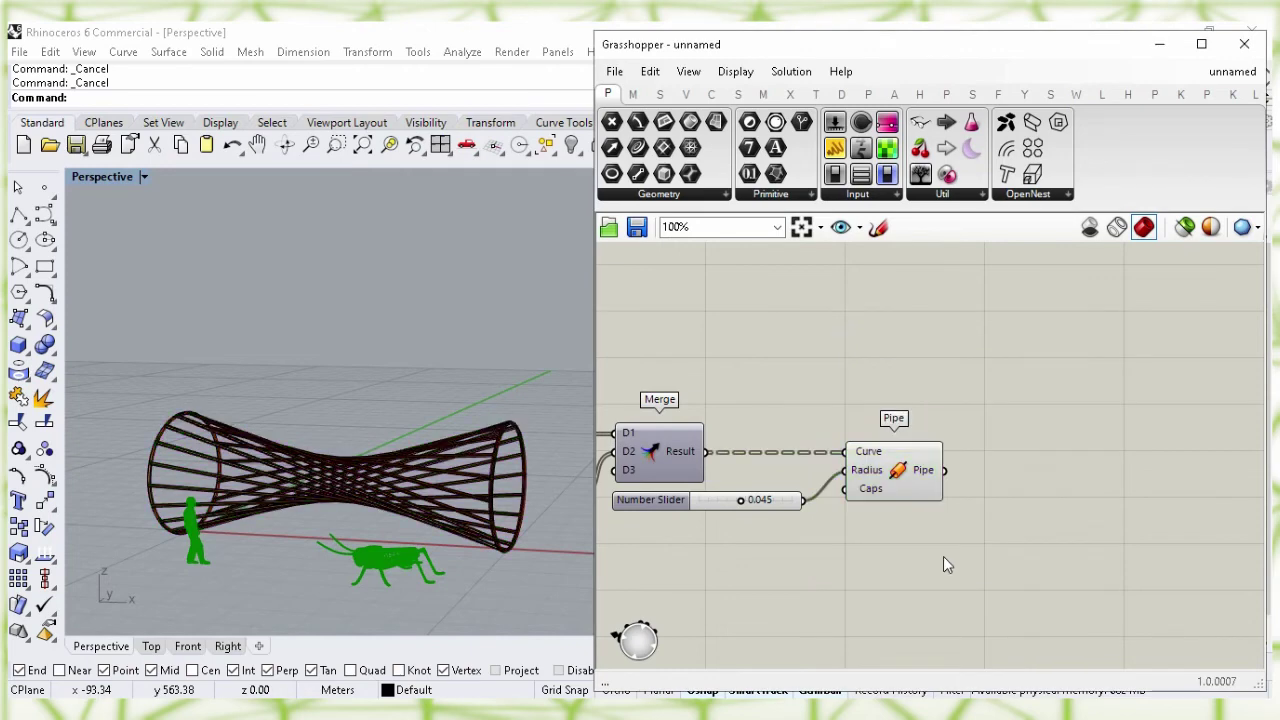
Turn off the preview of the Pipe component
{"action": "left_click", "coordinate": [900, 474]}
{"action": "right_click", "coordinate": [899, 472]}
{"action": "left_click", "coordinate": [1098, 505]}
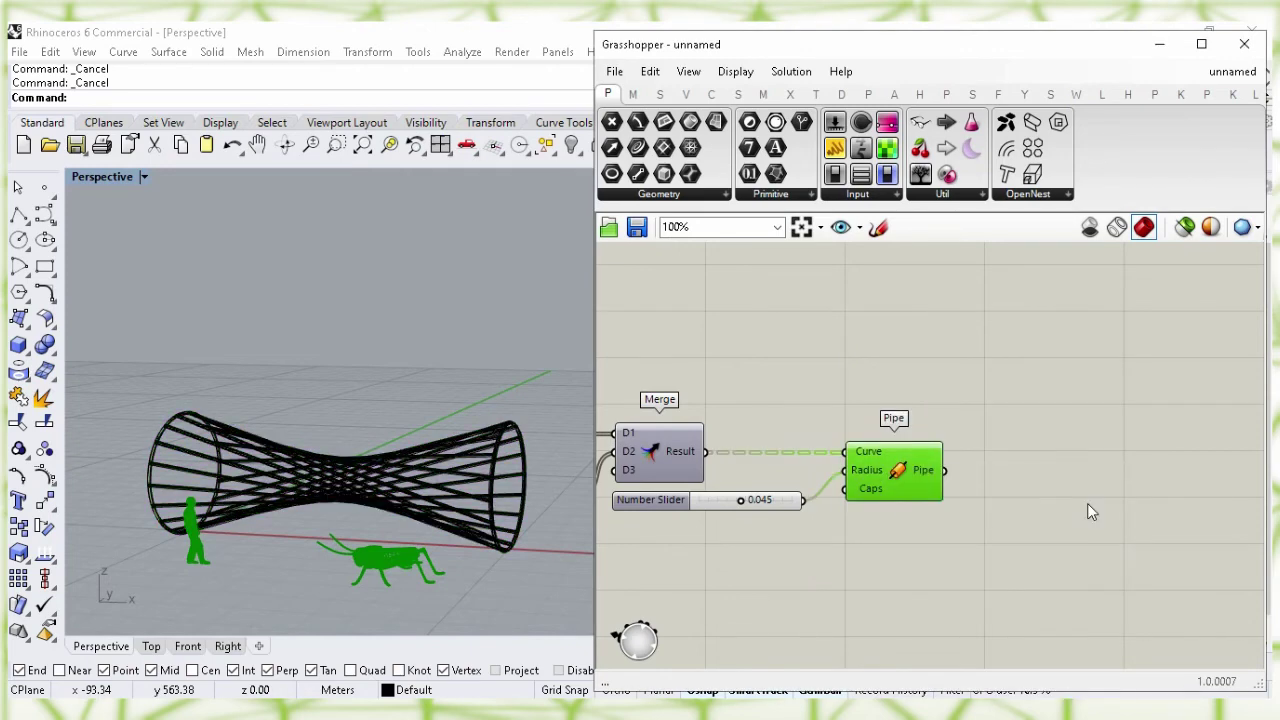
Minimize Grasshopper to return to Rhino and set the Perspective viewport to the Rendered display mode
{"action": "left_click", "coordinate": [1160, 45]}
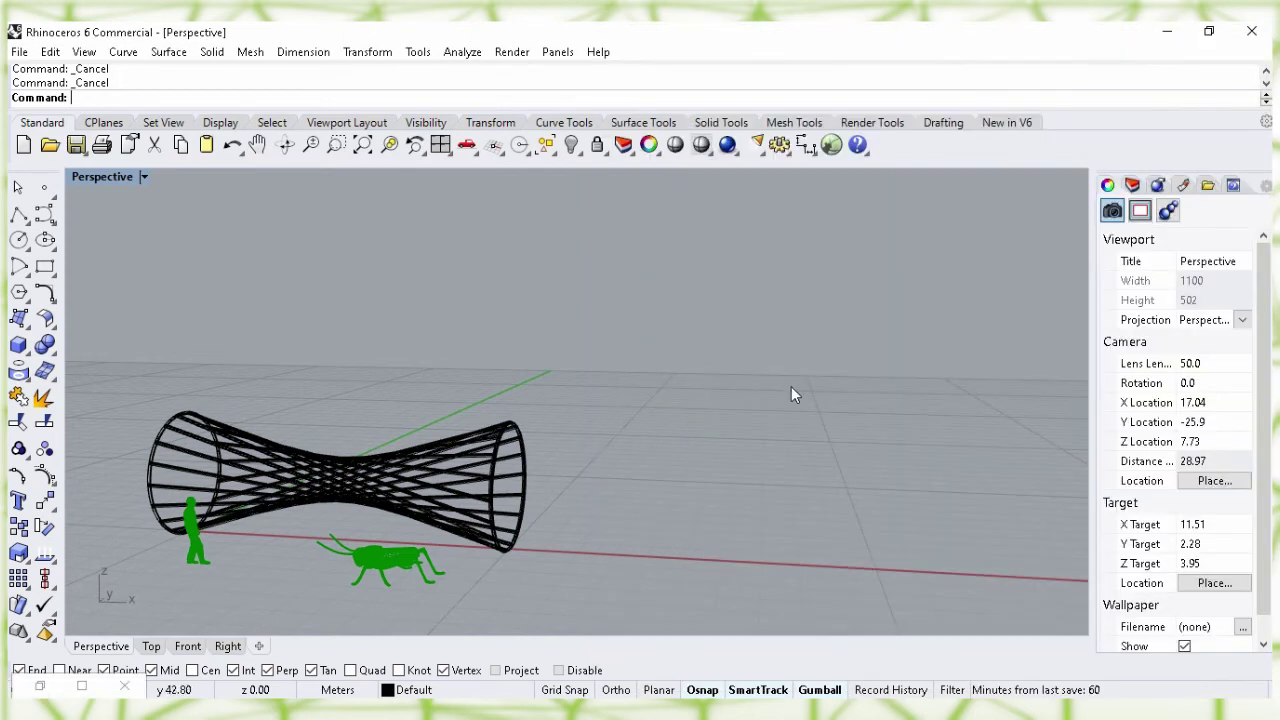
{"action": "right_click_drag", "start_coordinate": [629, 390], "coordinate": [855, 404]}
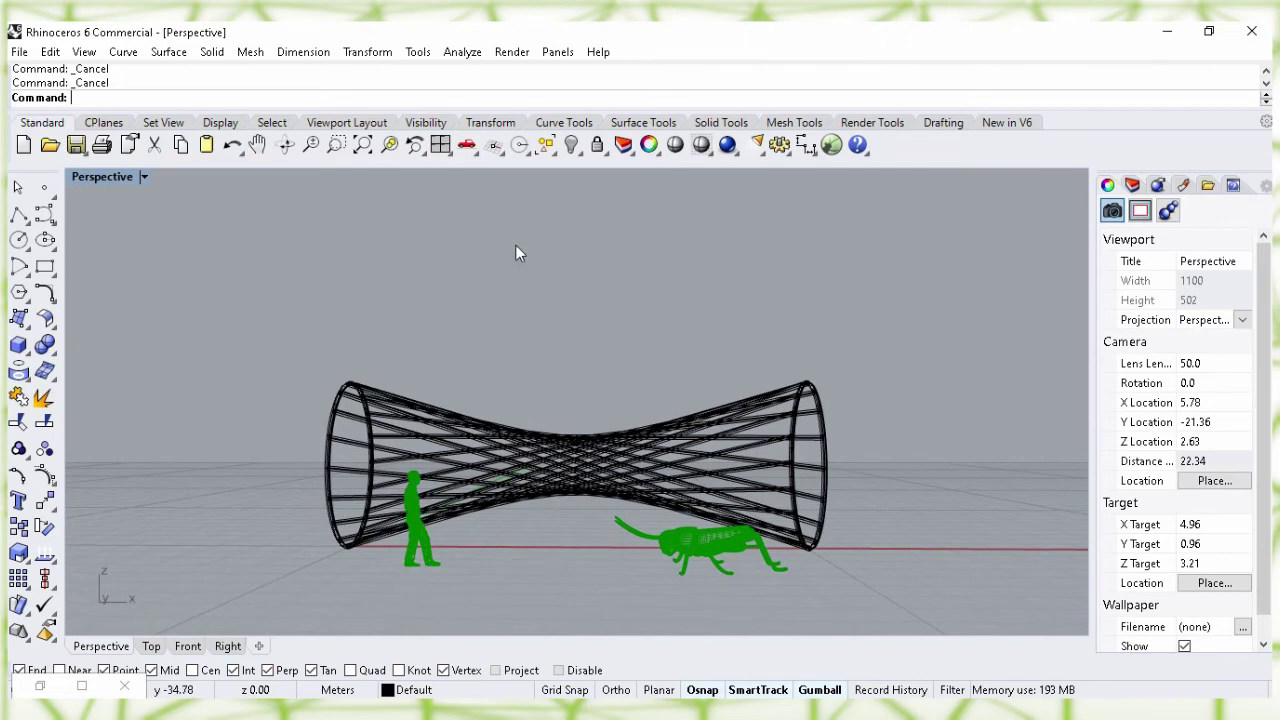
{"action": "left_click", "coordinate": [144, 177]}
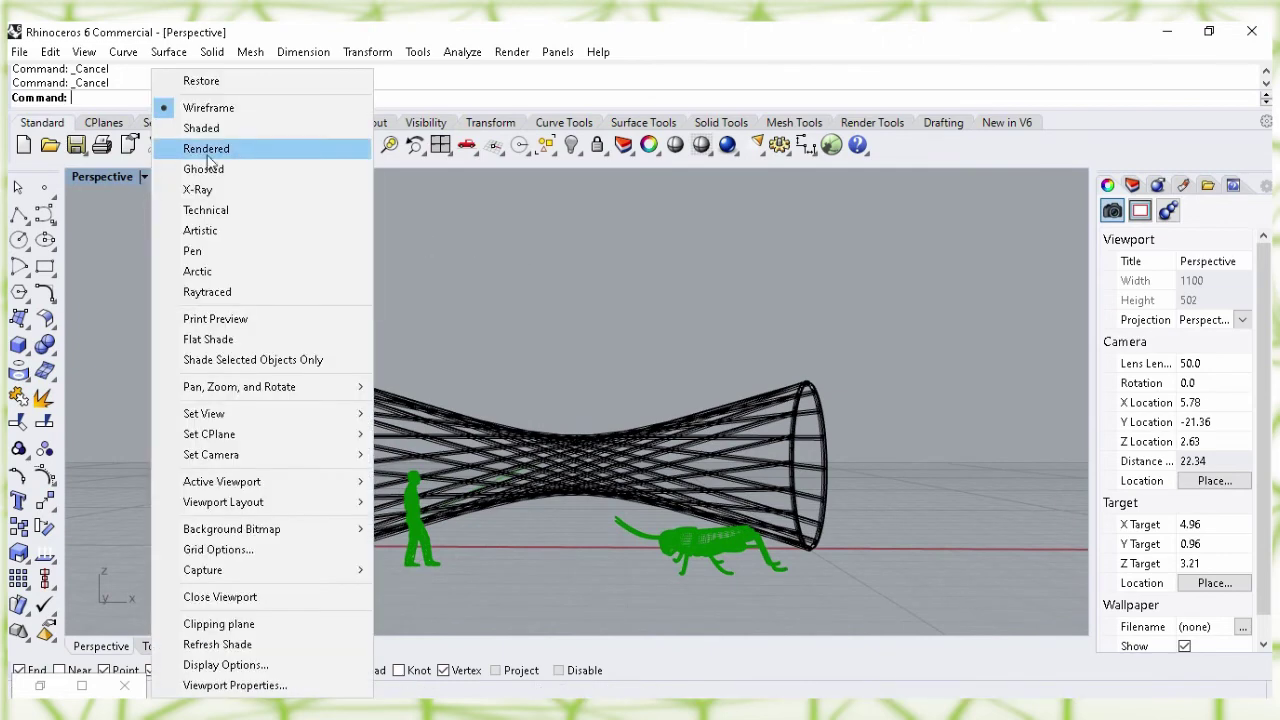
{"action": "key", "text": "Escape"}
{"action": "key", "text": "ctrl+alt+r"}
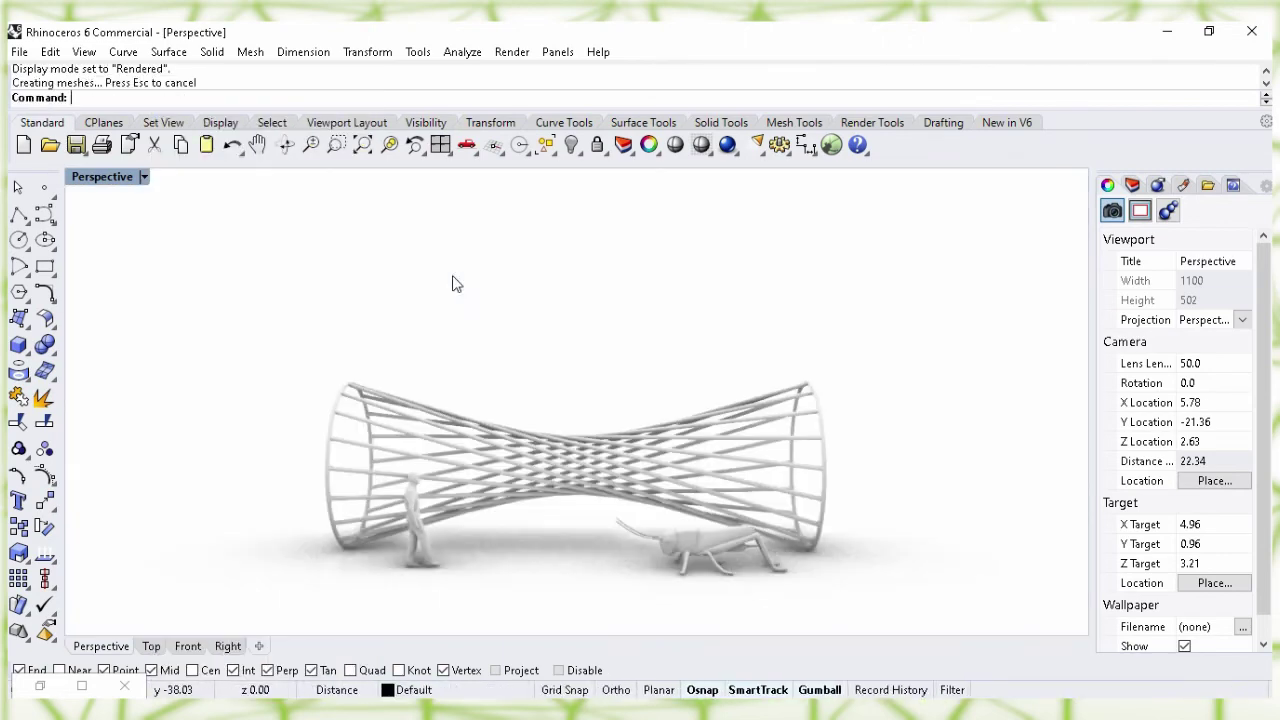
Examine the rendered pipe structure from several angles and frame it closely from the front
{"action": "scroll", "coordinate": [545, 322], "scroll_direction": "up", "scroll_amount": 5}
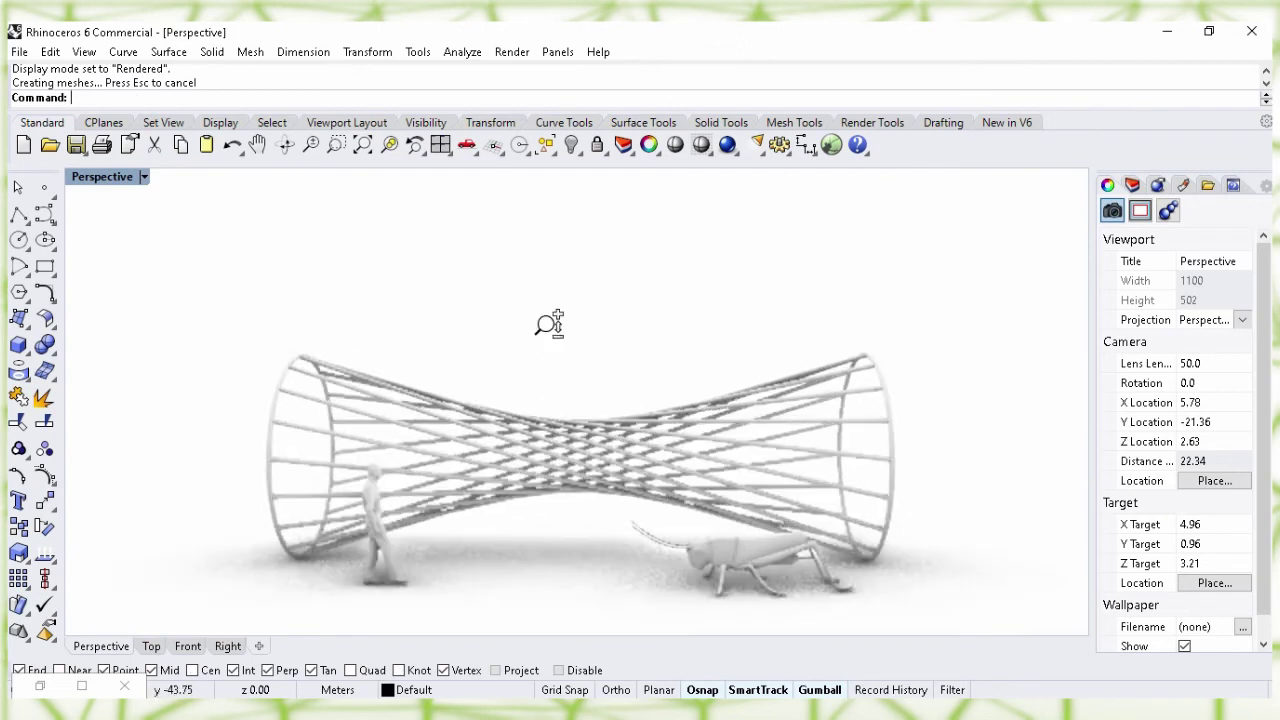
{"action": "right_click_drag", "start_coordinate": [573, 311], "coordinate": [603, 326]}
{"action": "right_click_drag", "start_coordinate": [430, 307], "coordinate": [745, 319]}
{"action": "right_click_drag", "start_coordinate": [307, 347], "coordinate": [820, 338]}
{"action": "right_click_drag", "start_coordinate": [558, 326], "coordinate": [588, 315]}
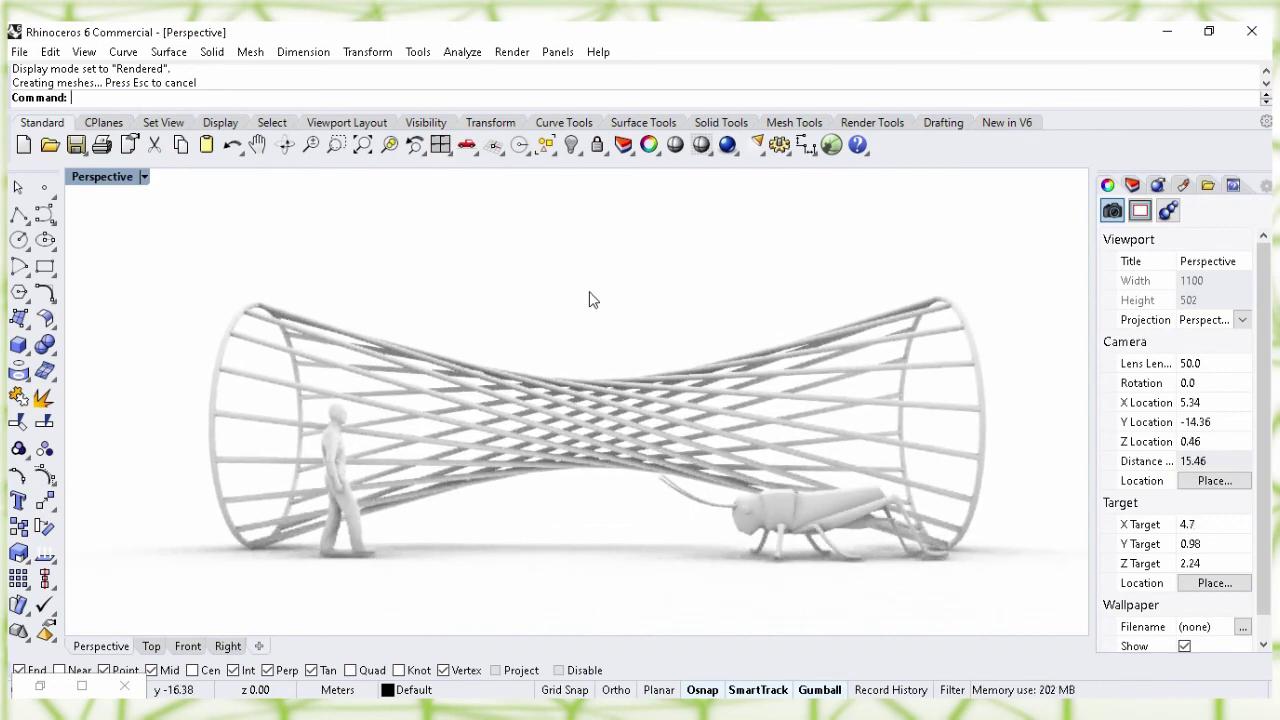
{"action": "right_click_drag", "start_coordinate": [588, 288], "coordinate": [600, 286], "text": "shift"}
{"action": "scroll", "coordinate": [586, 271], "scroll_direction": "up", "scroll_amount": 3}
{"action": "right_click_drag", "start_coordinate": [588, 279], "coordinate": [592, 270], "text": "shift"}
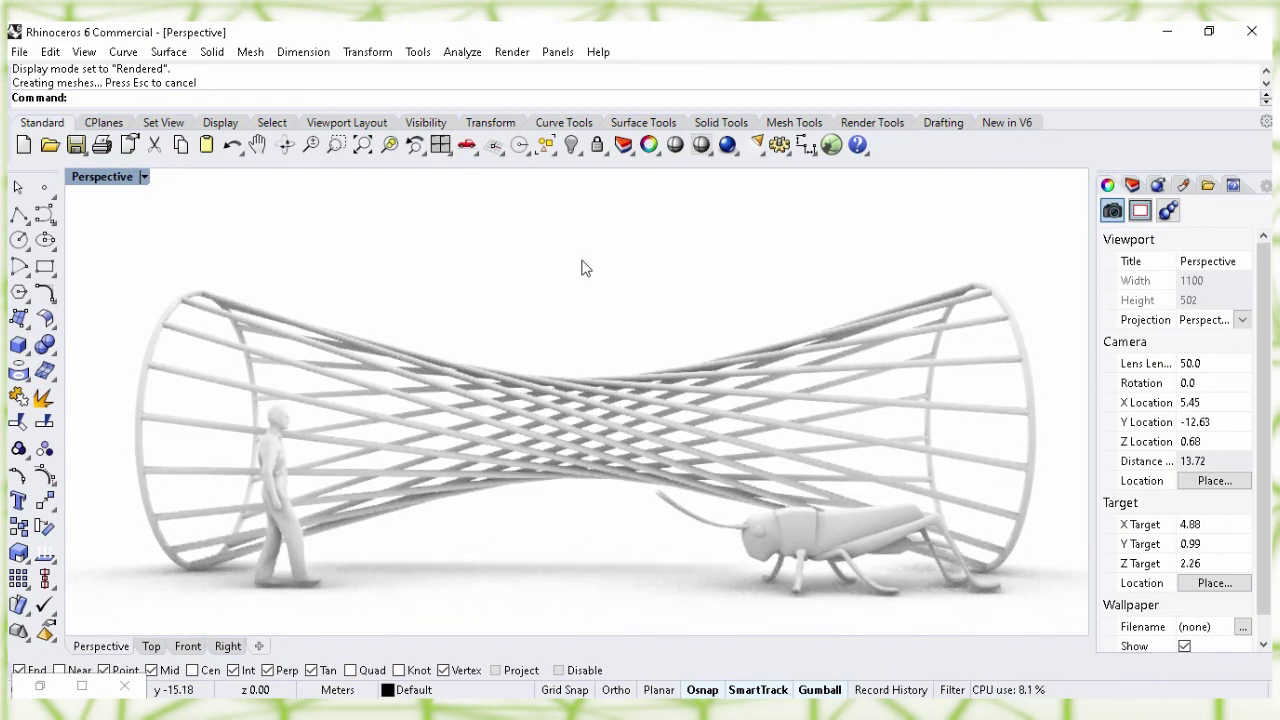